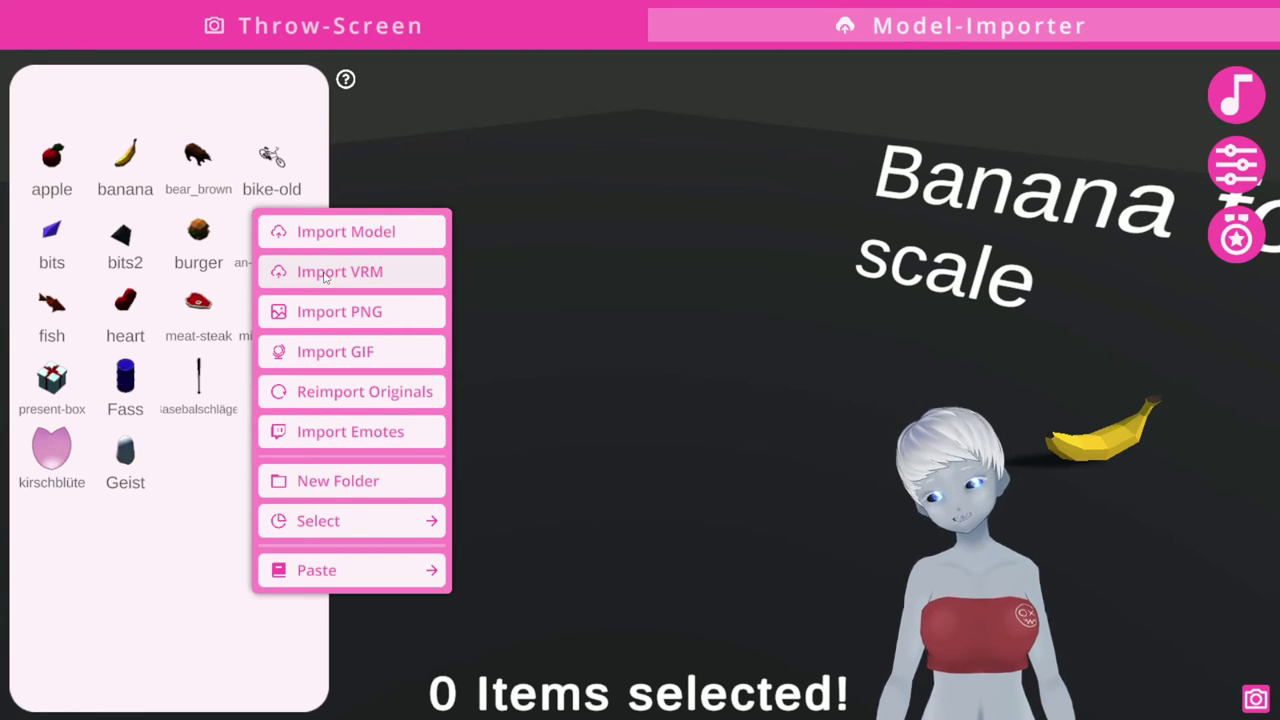
# Step: Import the model file Tasse.fbx into the item library and select the new mug item
pyautogui.click(356, 233)
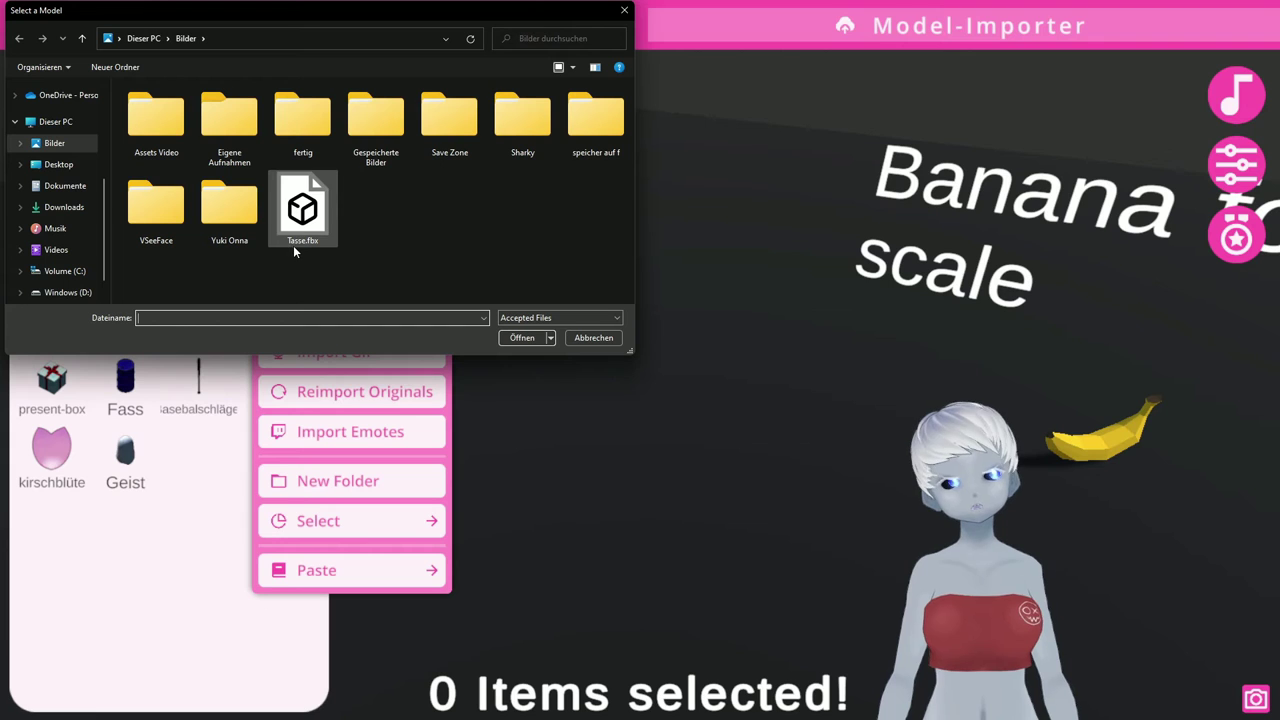
pyautogui.click(297, 243)
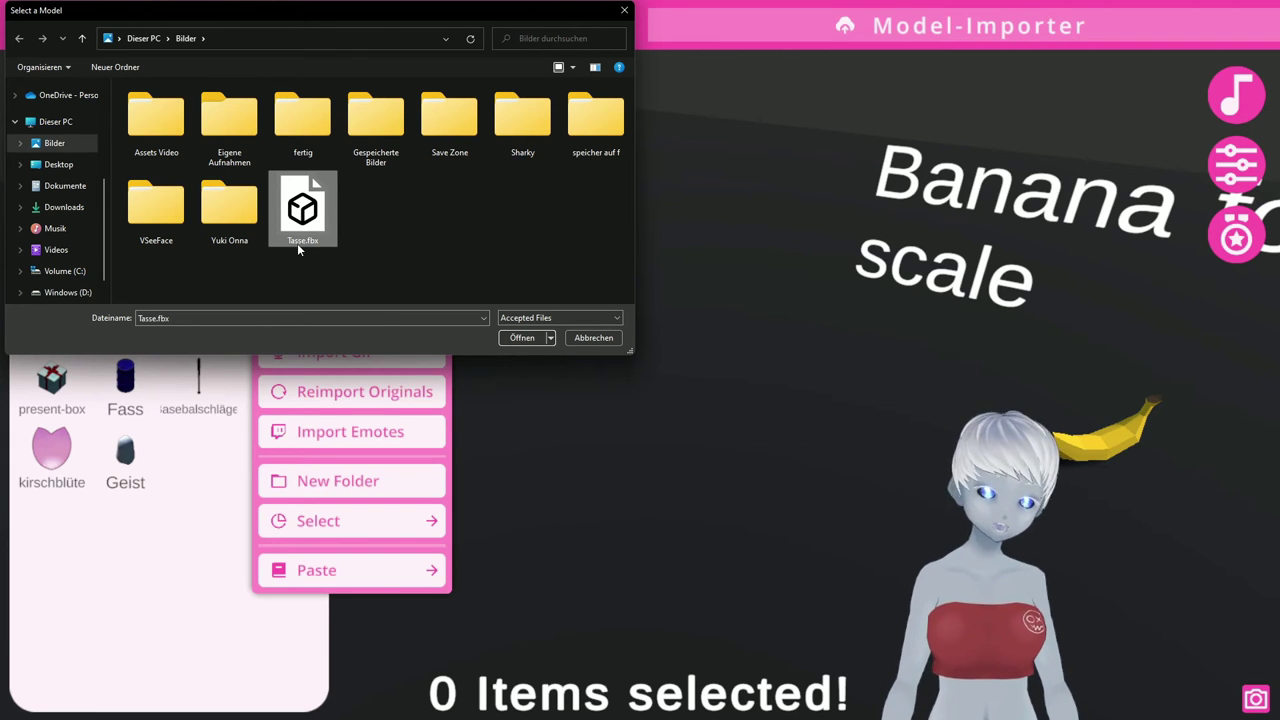
pyautogui.click(522, 338)
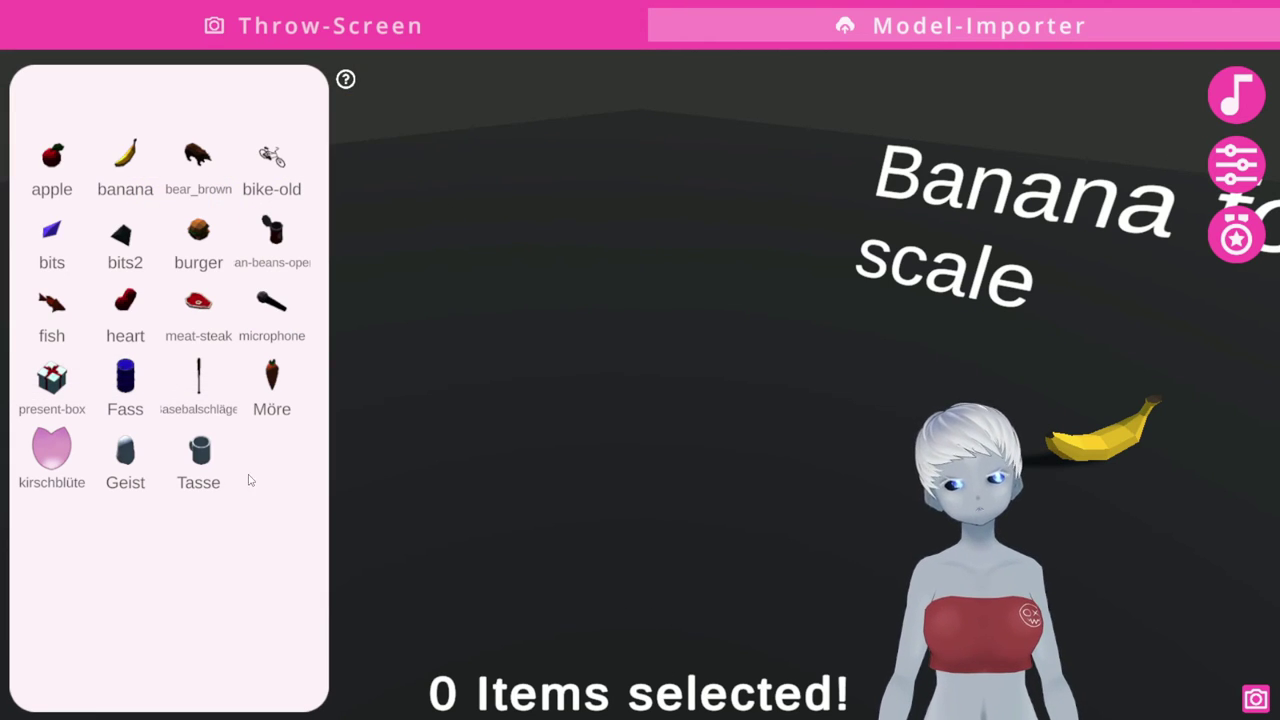
pyautogui.click(200, 458)
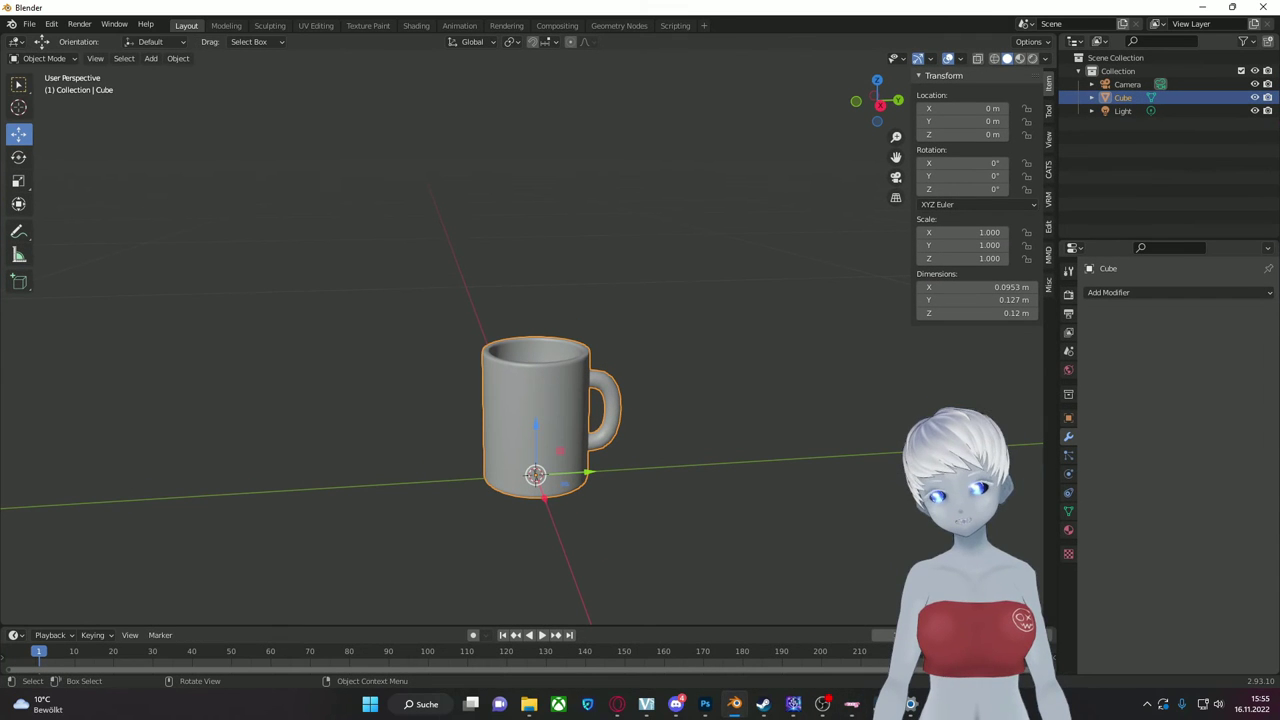
# Step: Examine the mug model in Blender from several sides, including its handle and its inside
pyautogui.moveTo(720, 457); pyautogui.dragTo(668, 467, button='middle')
pyautogui.moveTo(510, 440); pyautogui.dragTo(617, 370, button='middle')
pyautogui.moveTo(549, 442)
pyautogui.mouseDown(button='middle')
pyautogui.moveTo(586, 468)
pyautogui.moveTo(754, 428)
pyautogui.moveTo(560, 420)
pyautogui.mouseUp(button='middle')
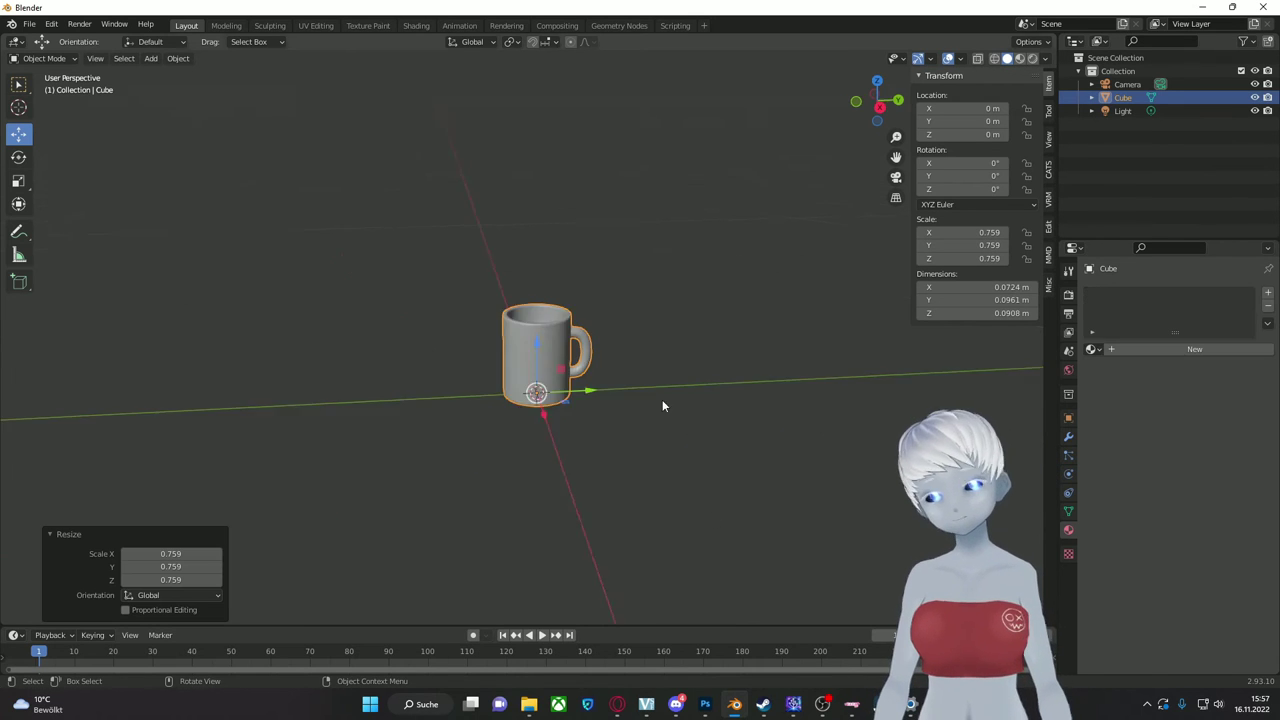
pyautogui.moveTo(663, 400); pyautogui.dragTo(688, 368, button='middle')
pyautogui.scroll(4, 569, 437)
pyautogui.moveTo(654, 457); pyautogui.dragTo(641, 426, button='middle')
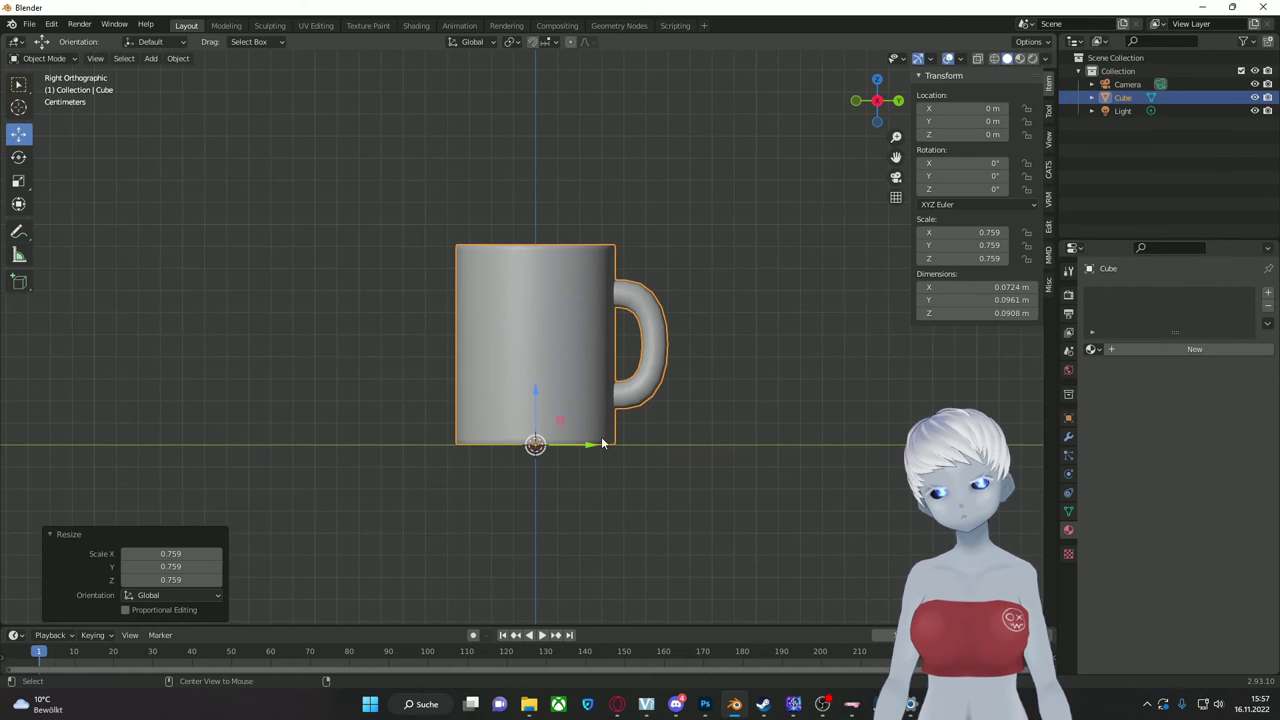
pyautogui.moveTo(407, 434); pyautogui.dragTo(804, 403, button='middle')
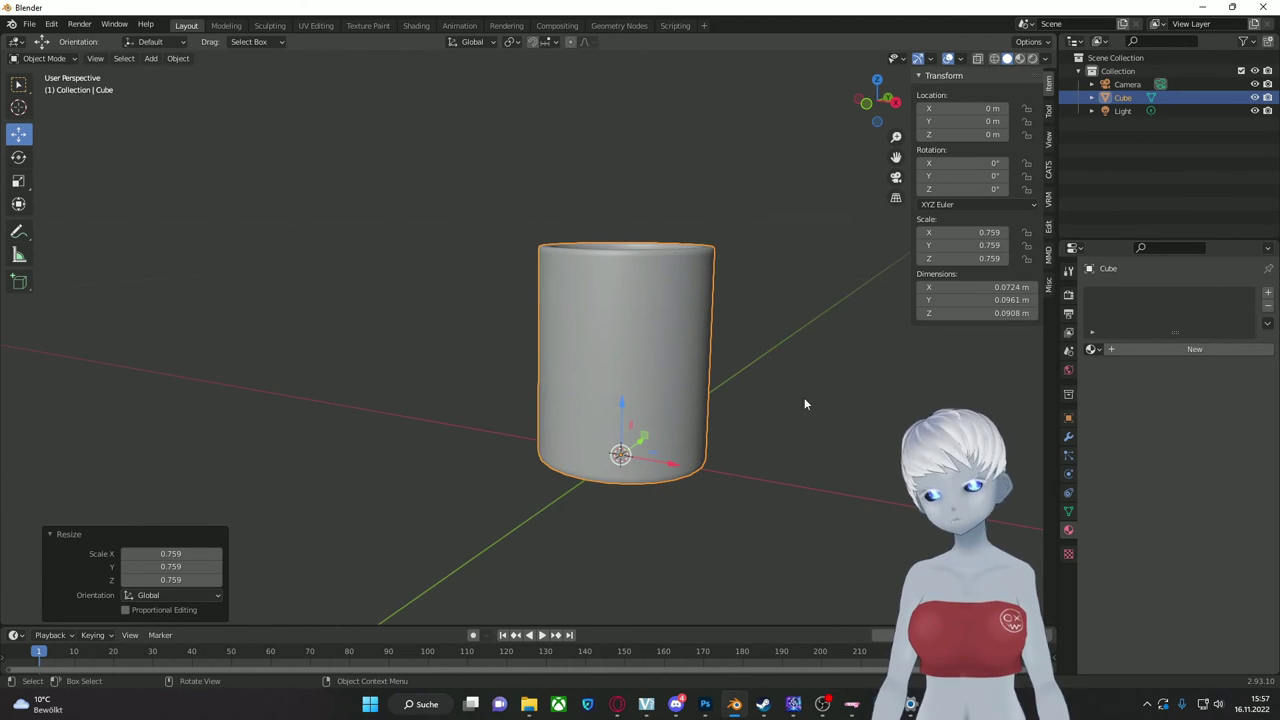
pyautogui.scroll(-2, 709, 426)
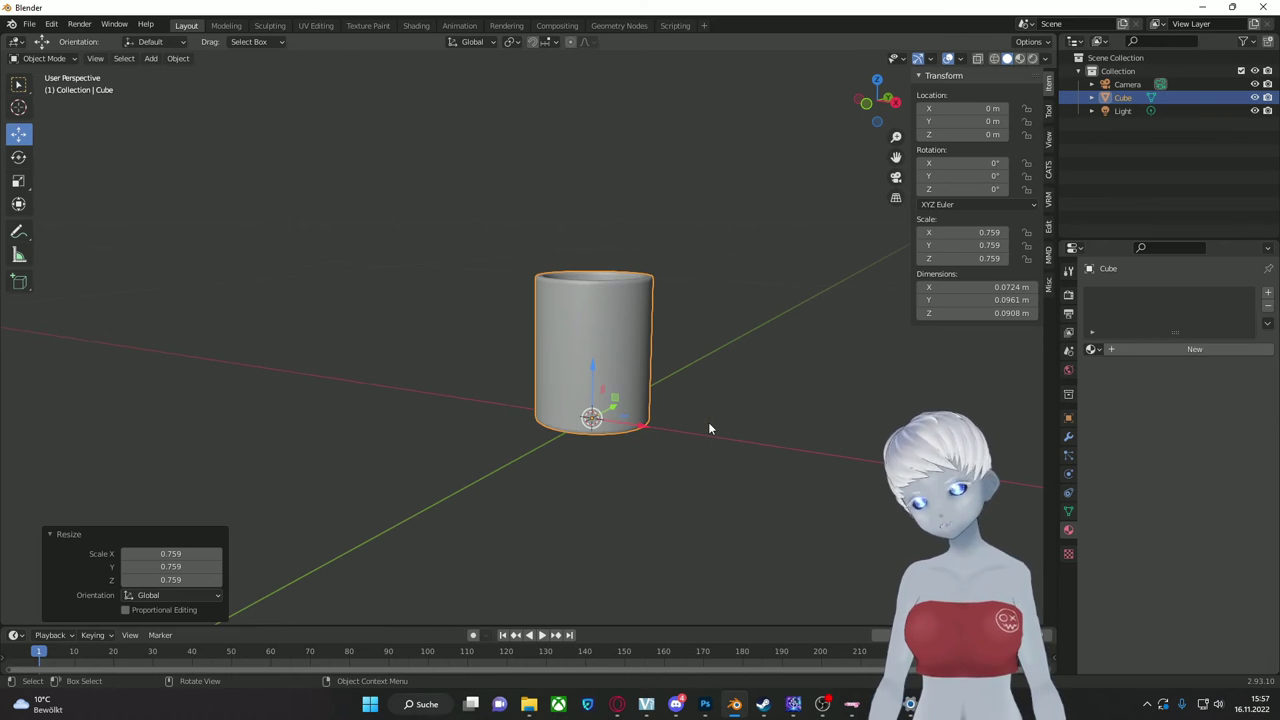
pyautogui.moveTo(755, 397); pyautogui.dragTo(724, 385, button='middle')
pyautogui.moveTo(522, 500); pyautogui.dragTo(690, 436, button='middle')
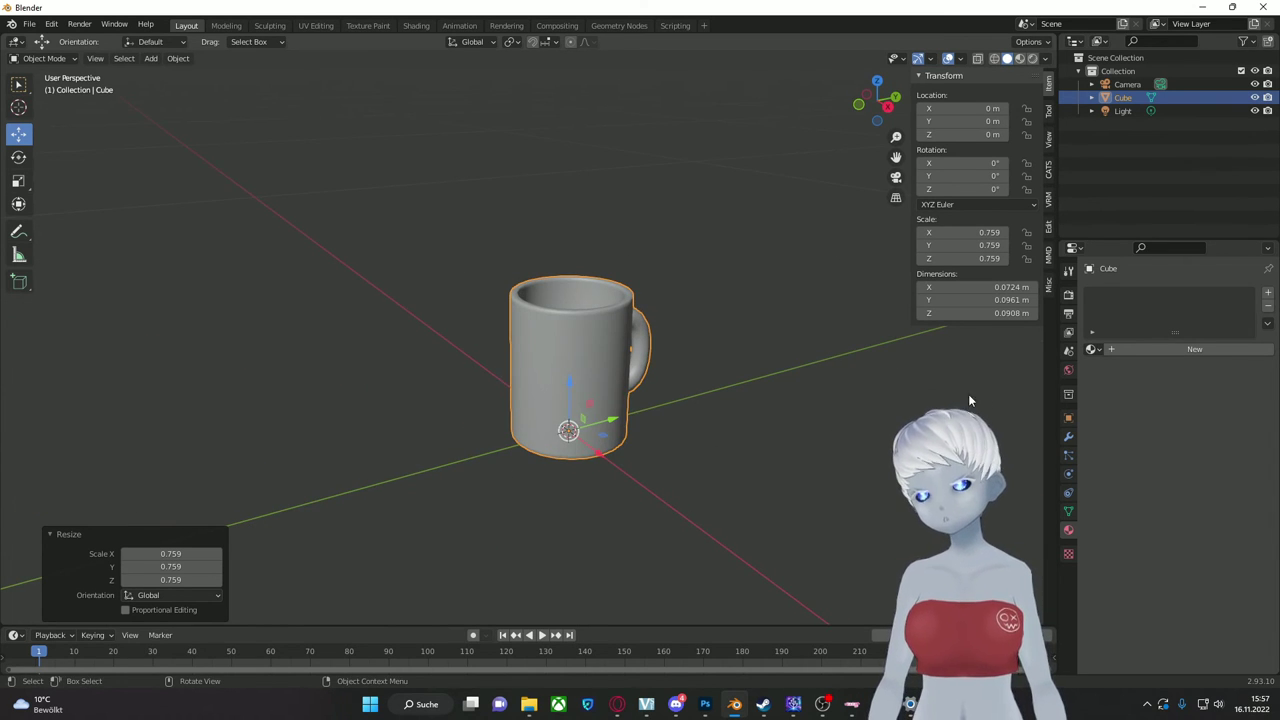
pyautogui.moveTo(734, 392); pyautogui.dragTo(760, 400, button='middle')
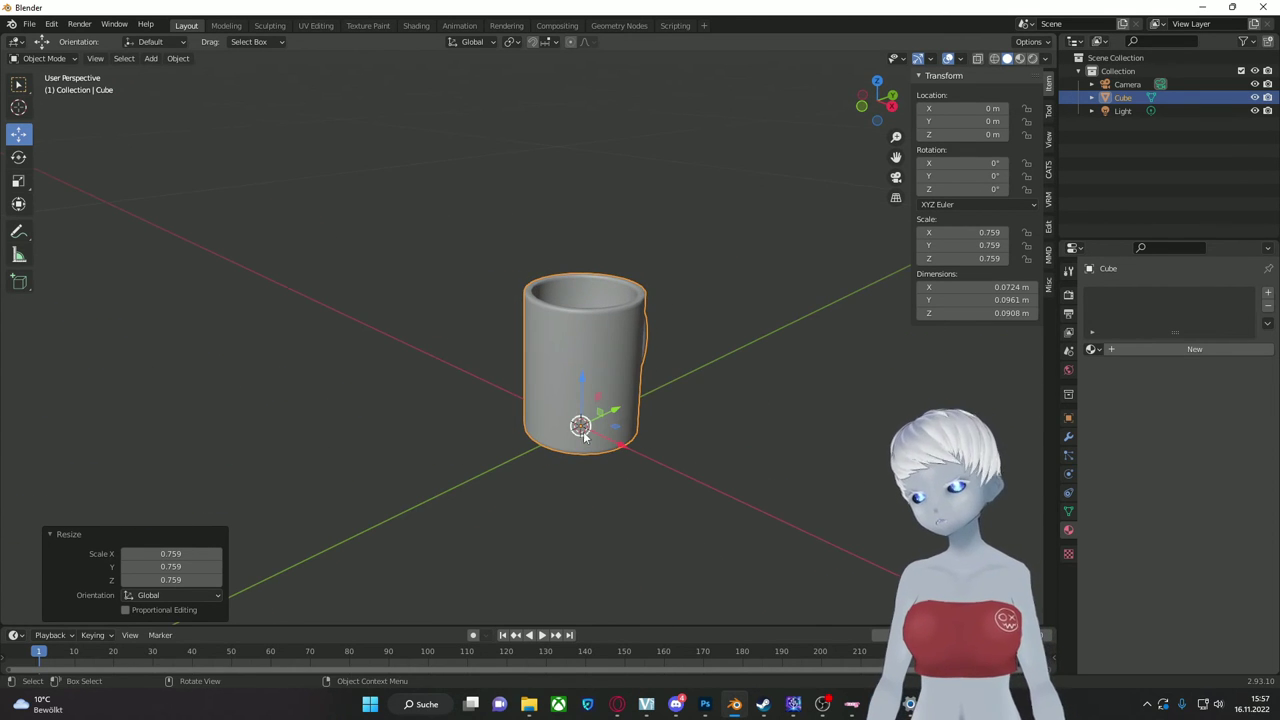
pyautogui.moveTo(583, 431); pyautogui.dragTo(623, 420, button='middle')
pyautogui.moveTo(698, 264); pyautogui.dragTo(617, 346, button='middle')
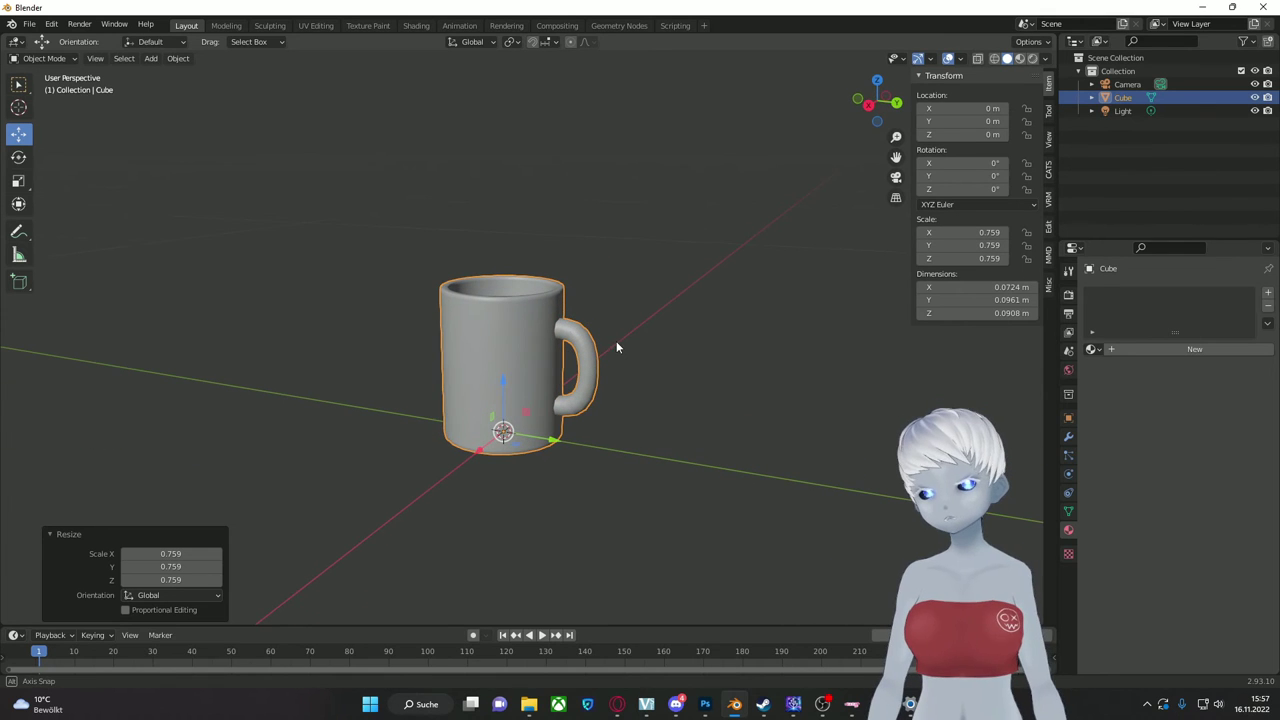
# Step: Switch the viewport shading to Material Preview and add a new material to the mug
pyautogui.click(1019, 59)
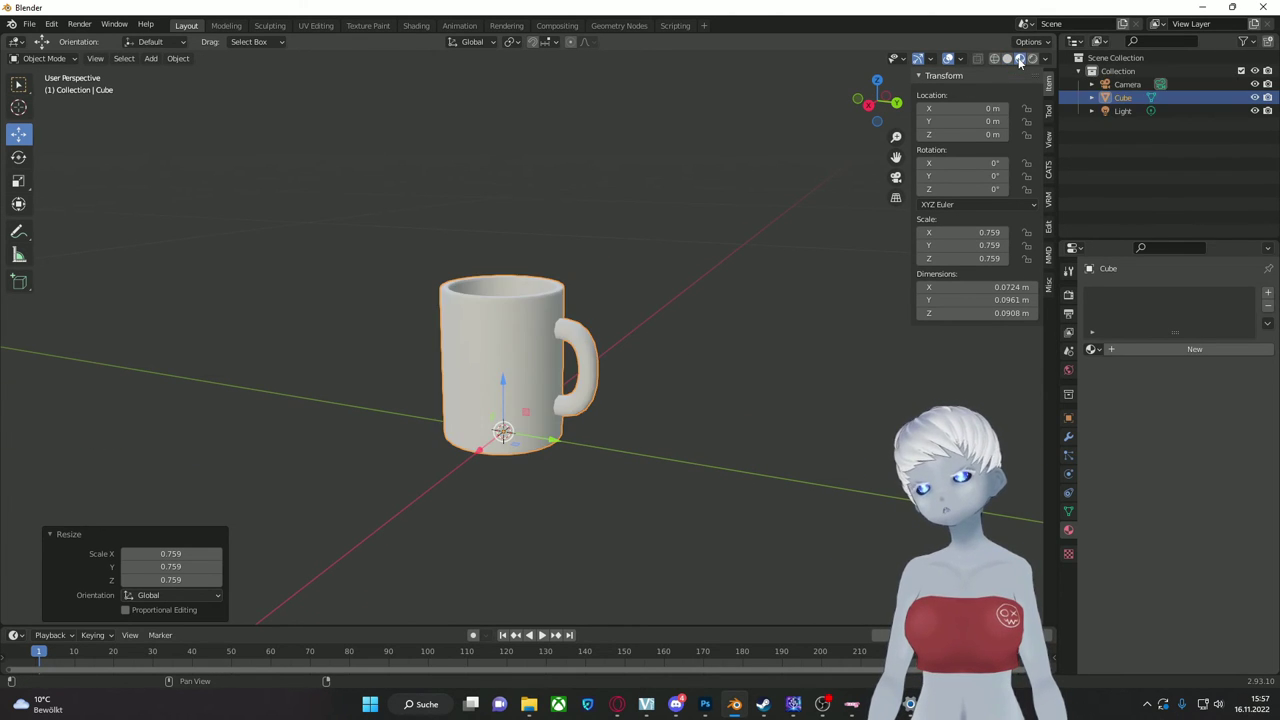
pyautogui.moveTo(705, 284)
pyautogui.mouseDown(button='middle')
pyautogui.moveTo(666, 358)
pyautogui.moveTo(598, 349)
pyautogui.moveTo(698, 363)
pyautogui.mouseUp(button='middle')
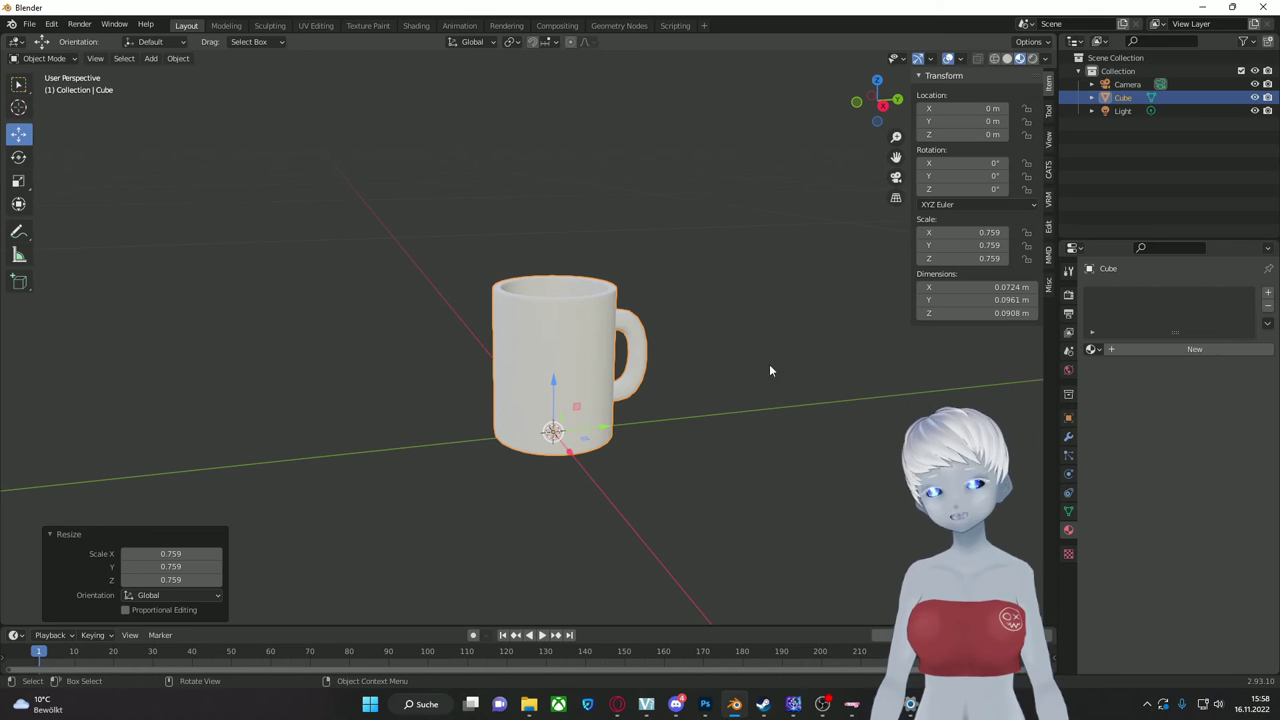
pyautogui.click(1146, 350)
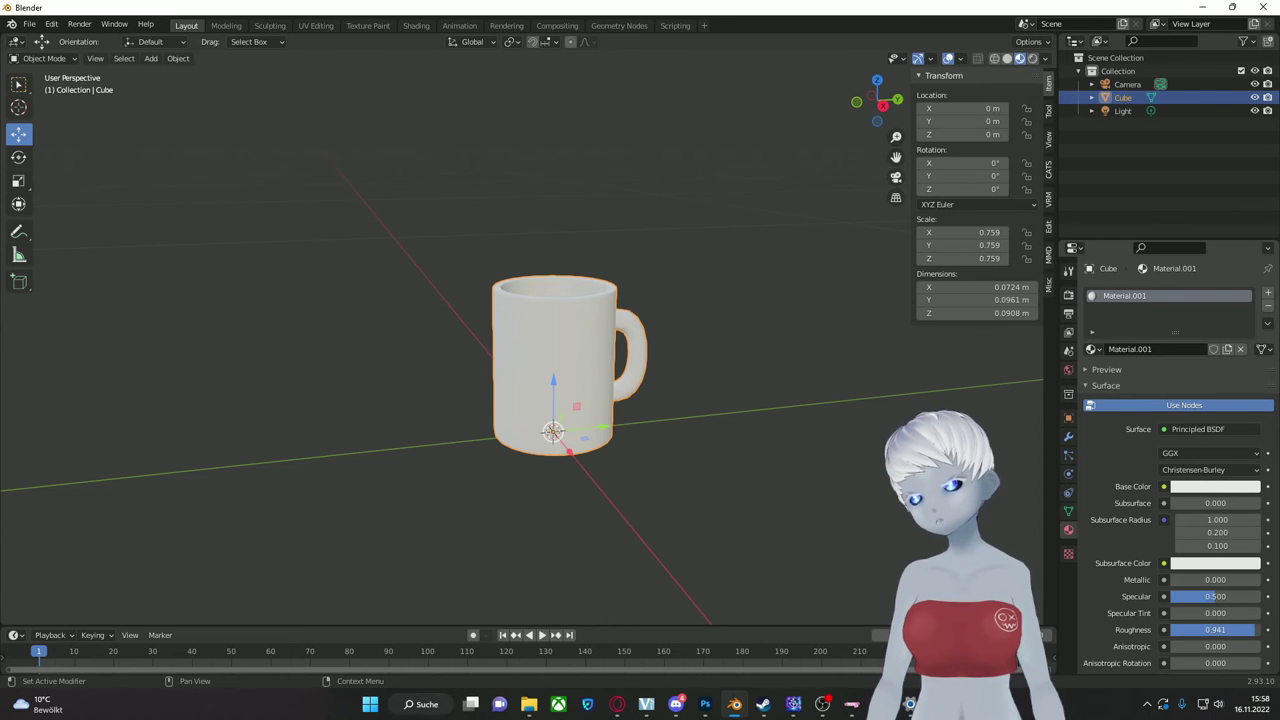
# Step: Set the mug material's base color to light blue and its roughness to 1.000
pyautogui.click(1221, 489)
pyautogui.moveTo(1201, 385)
pyautogui.mouseDown()
pyautogui.moveTo(1222, 323)
pyautogui.moveTo(1145, 359)
pyautogui.moveTo(1224, 321)
pyautogui.moveTo(1208, 319)
pyautogui.mouseUp()
pyautogui.moveTo(830, 445); pyautogui.dragTo(748, 436, button='middle')
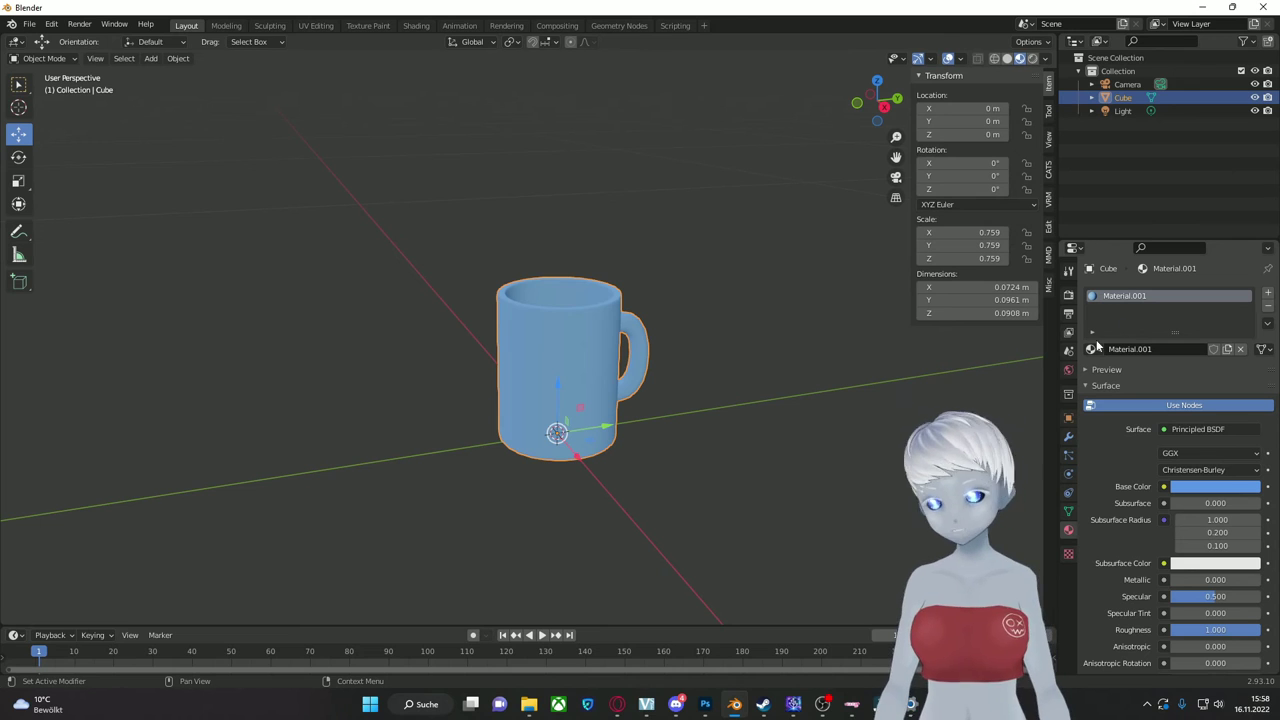
# Step: Add a second material to the mug with a dark blue base color (H 0.654, S 0.930, V 0.800) and roughness 1.000
pyautogui.click(1268, 292)
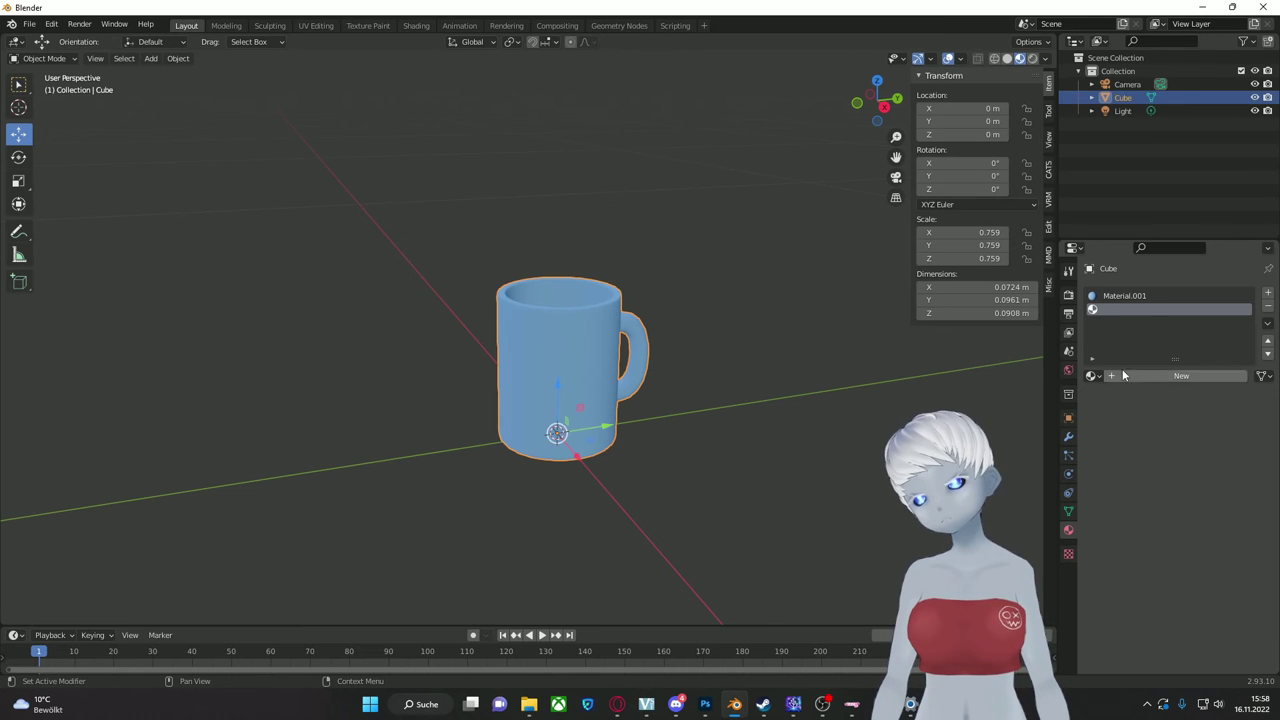
pyautogui.click(1140, 376)
pyautogui.click(1200, 513)
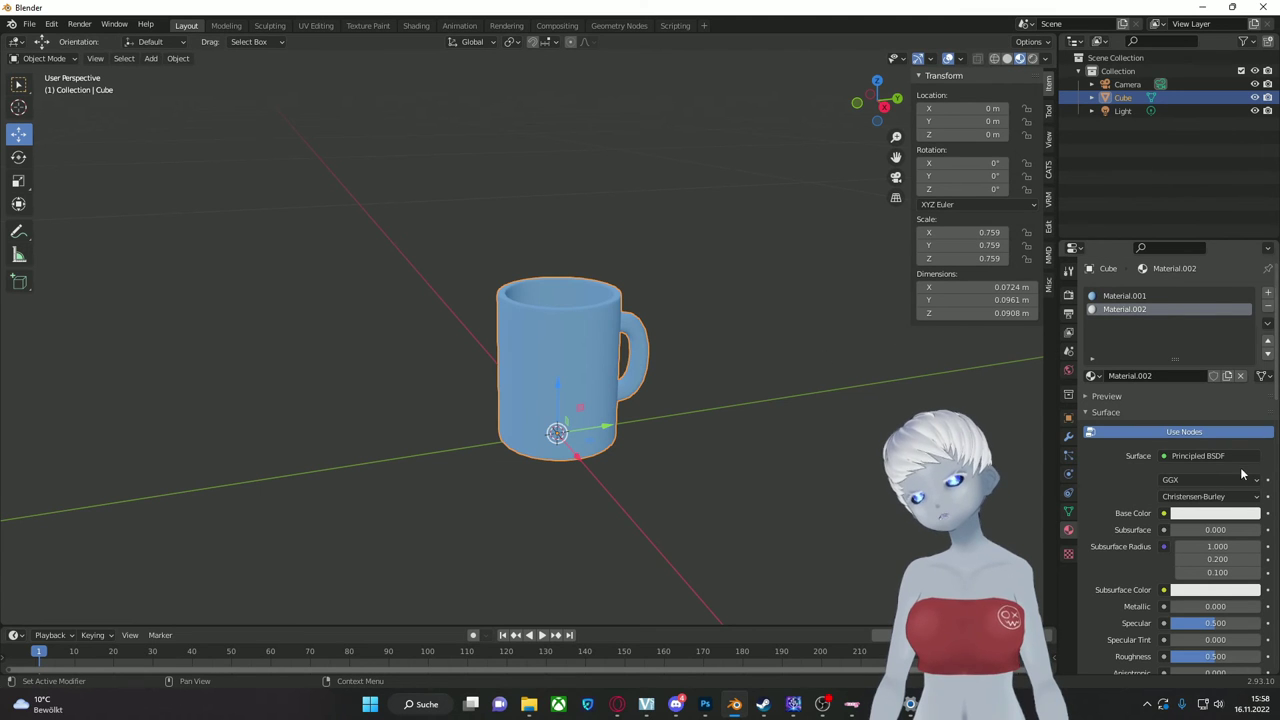
pyautogui.click(1215, 513)
pyautogui.hotkey('ctrl', 'v')
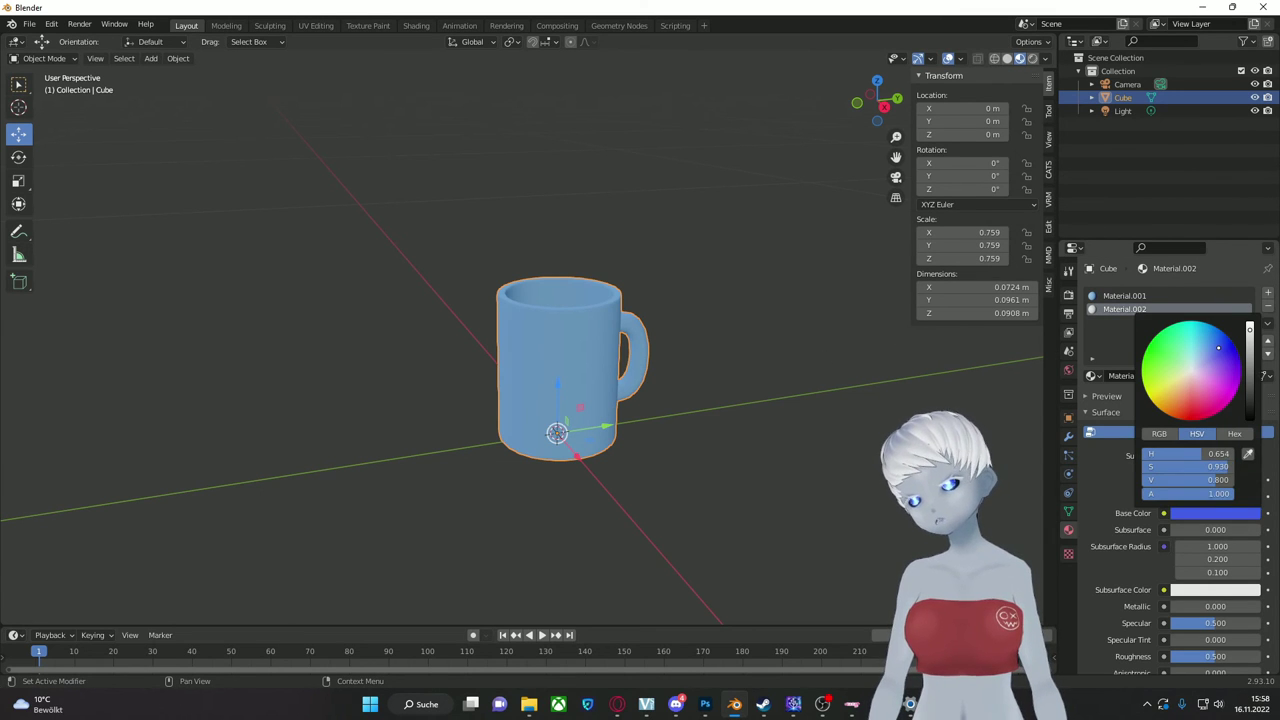
pyautogui.moveTo(792, 500); pyautogui.dragTo(618, 418, button='middle')
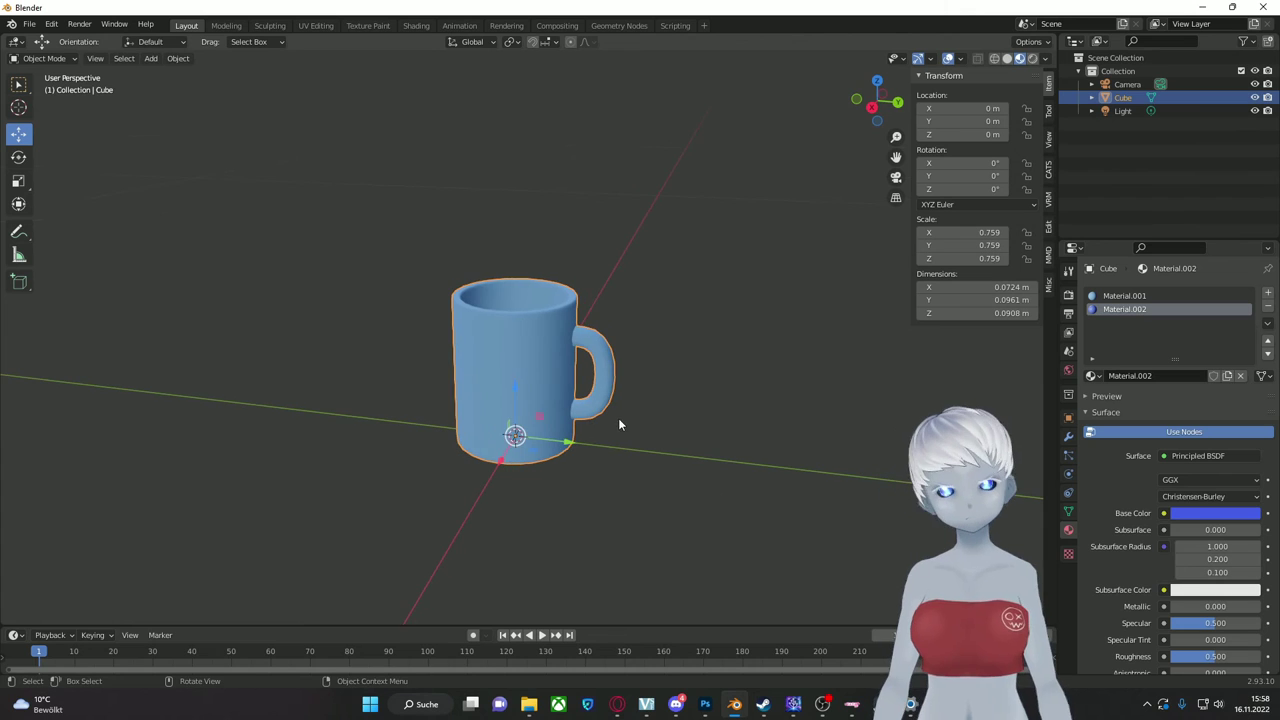
pyautogui.click(684, 428)
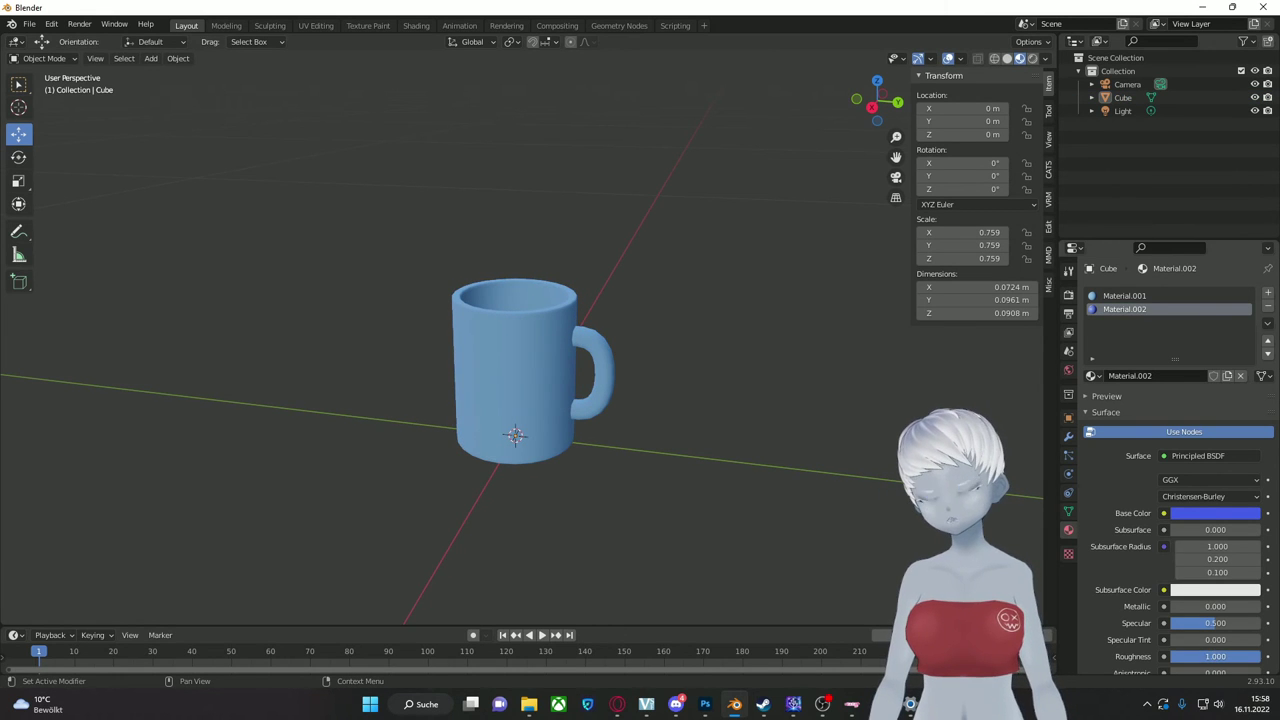
# Step: In Edit Mode, select the linked geometry of the mug's handle, assign the second material to it, and clear the selection
pyautogui.click(564, 340)
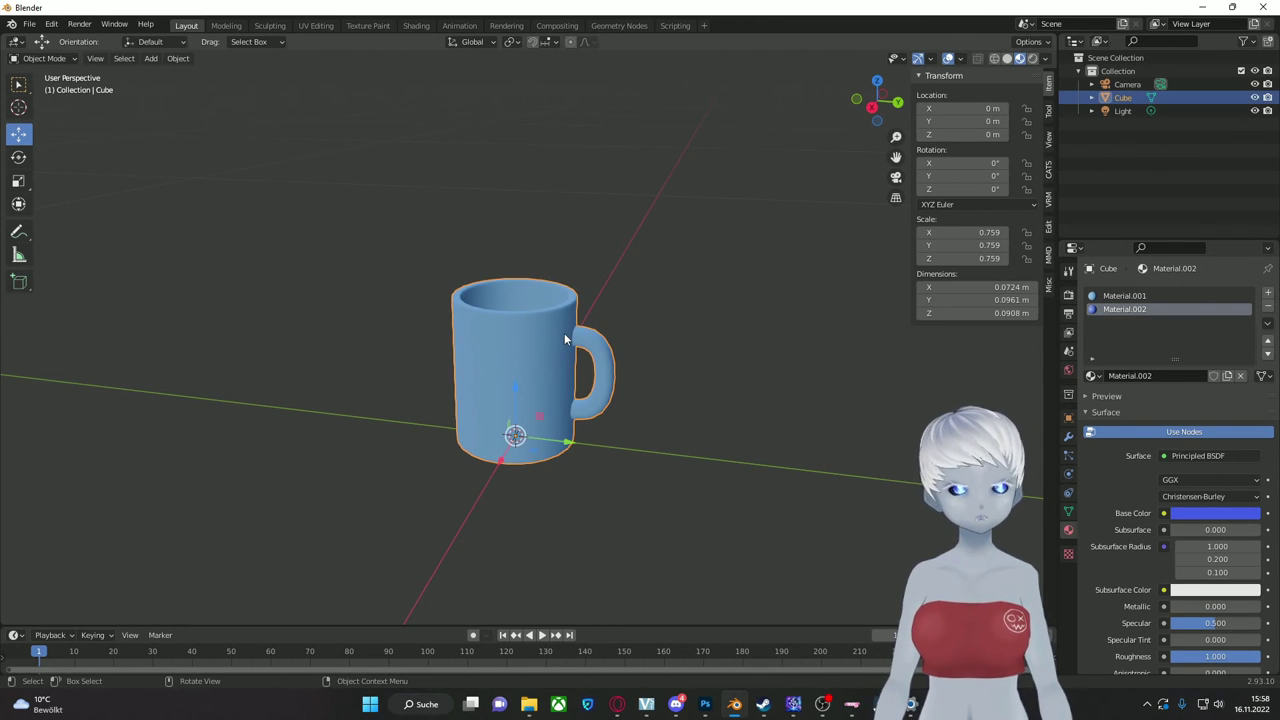
pyautogui.click(45, 58)
pyautogui.click(45, 89)
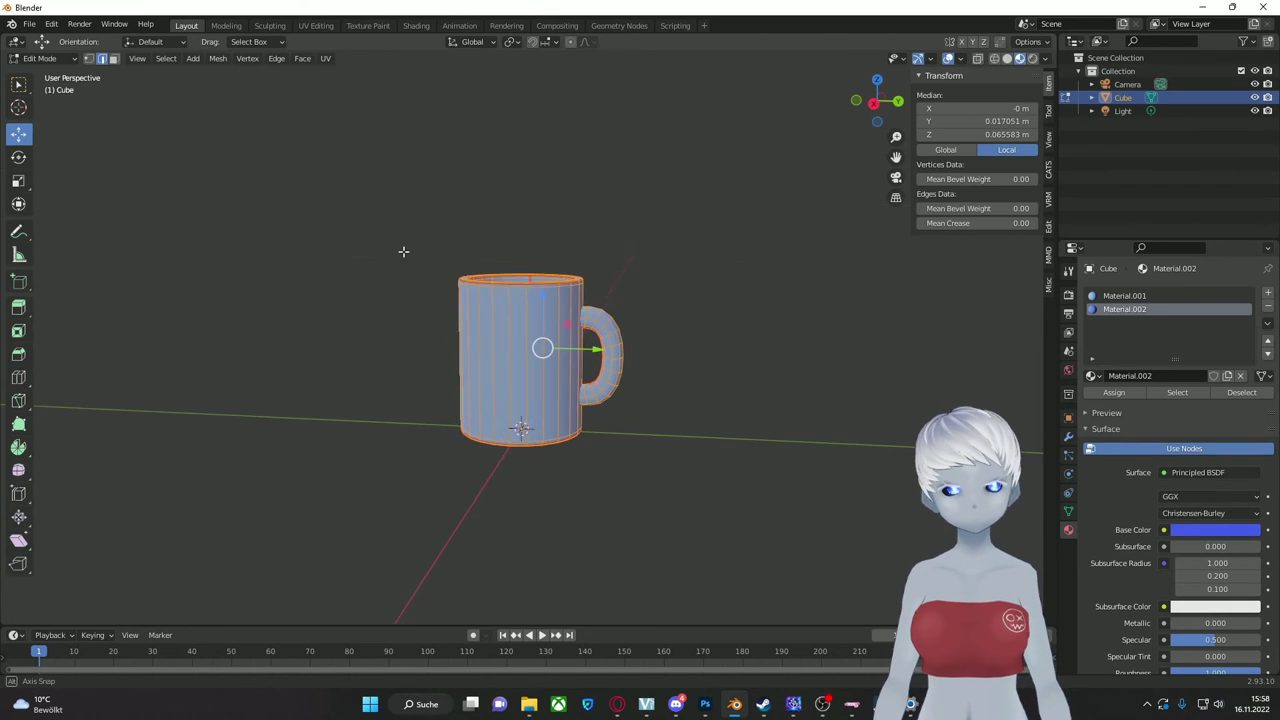
pyautogui.scroll(4, 714, 328)
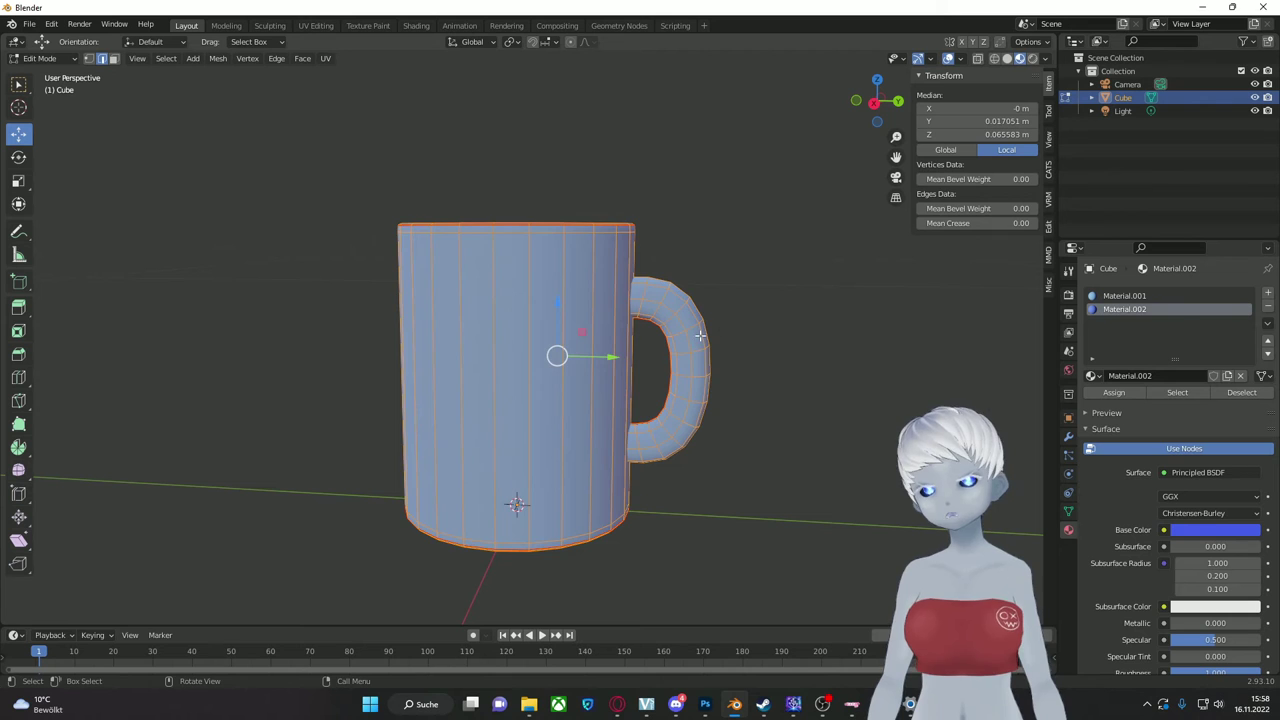
pyautogui.click(700, 336)
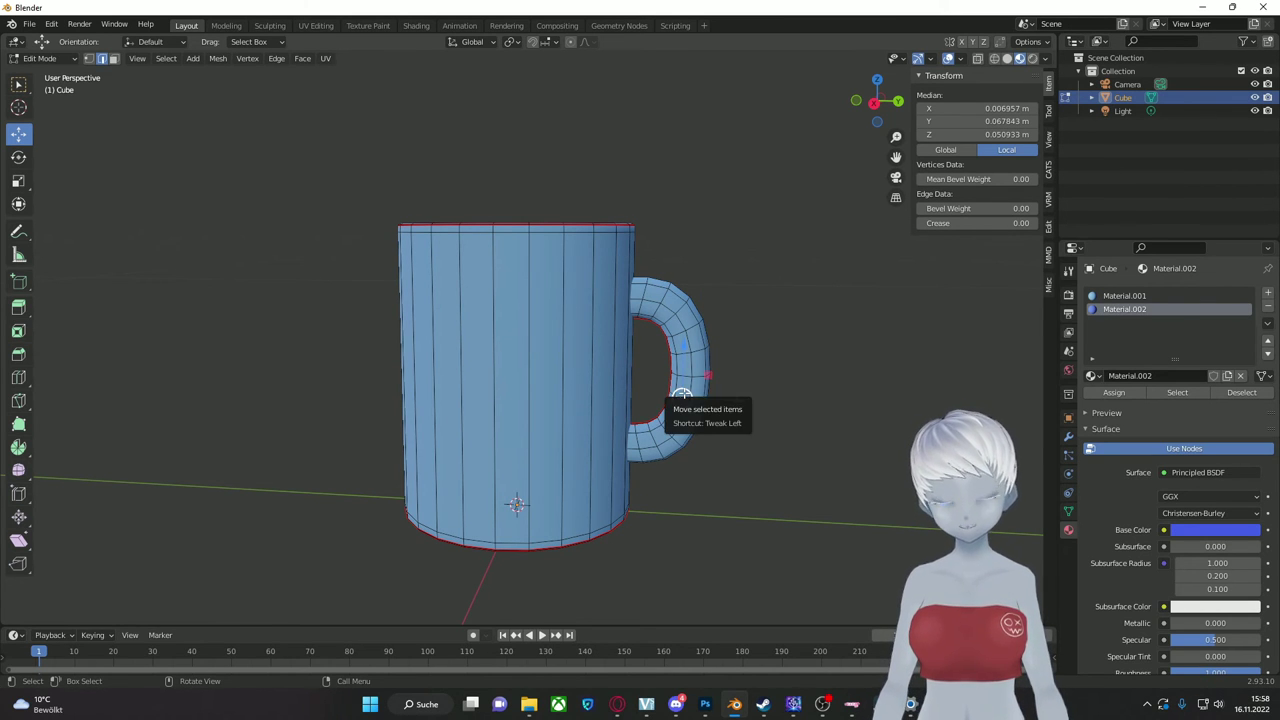
pyautogui.press('l')
pyautogui.moveTo(693, 297); pyautogui.dragTo(673, 343, button='middle')
pyautogui.moveTo(683, 393); pyautogui.dragTo(624, 437, button='middle')
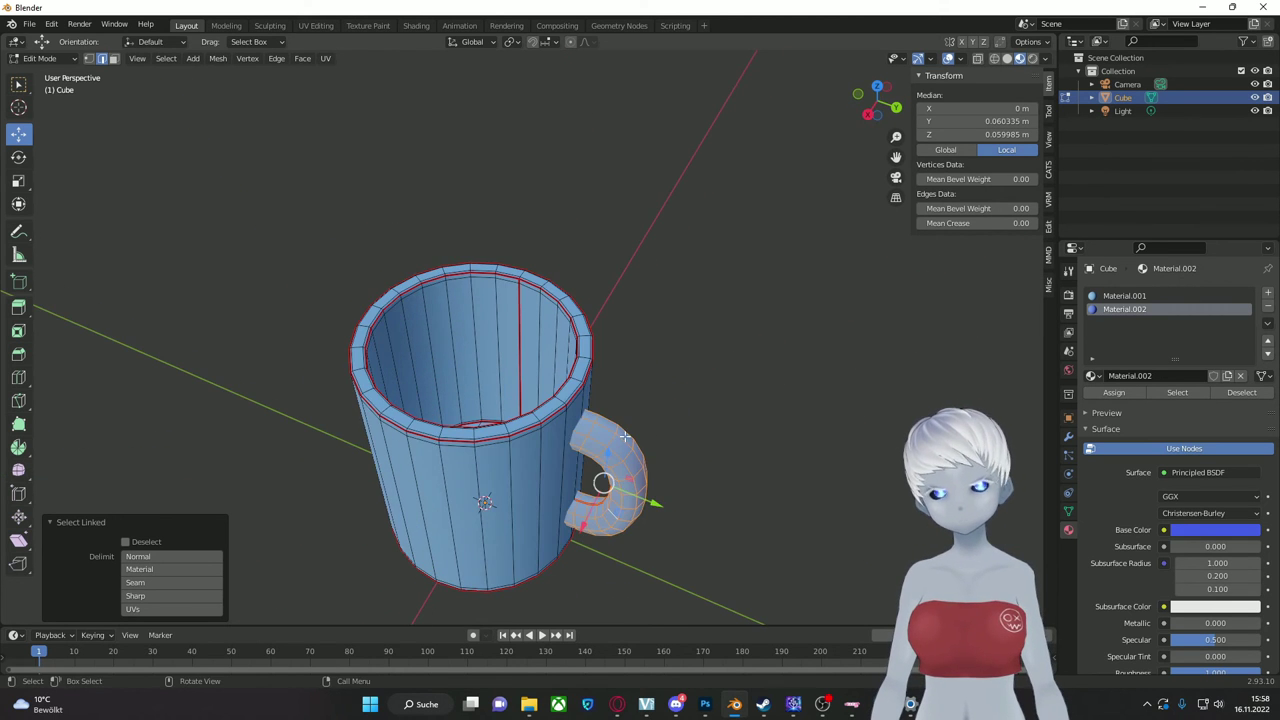
pyautogui.moveTo(605, 487); pyautogui.dragTo(686, 427, button='middle')
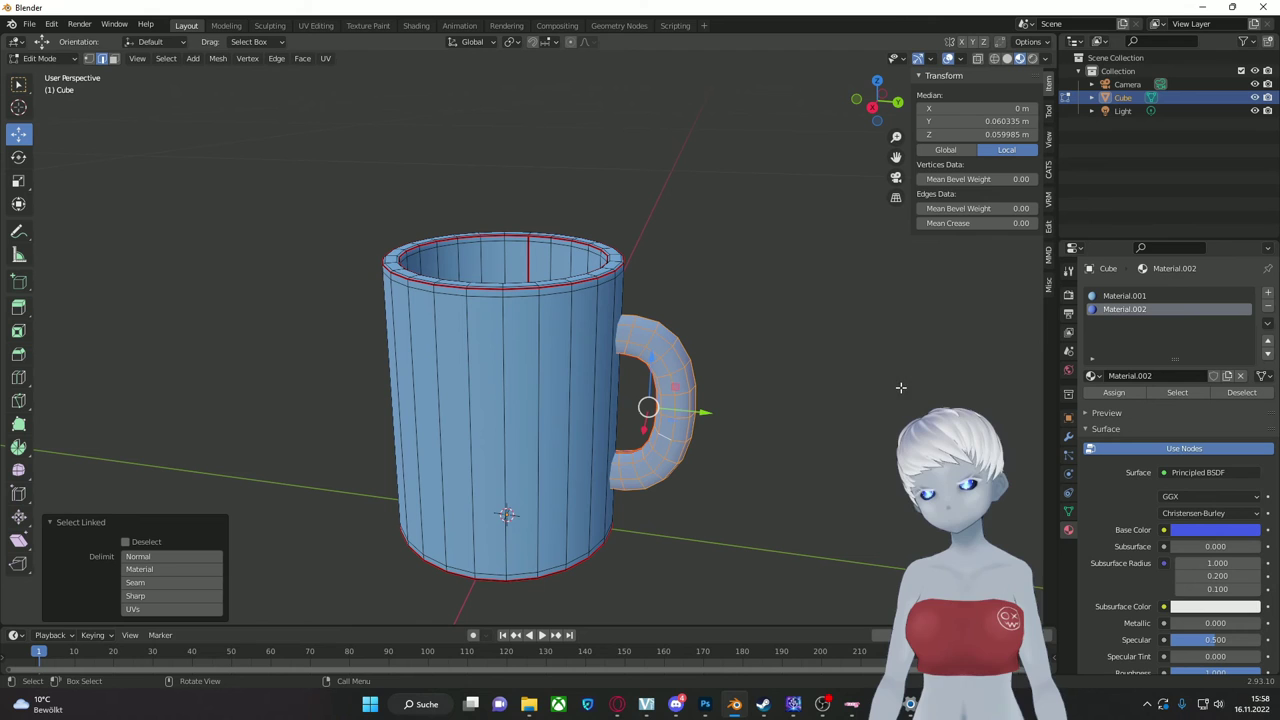
pyautogui.click(1124, 393)
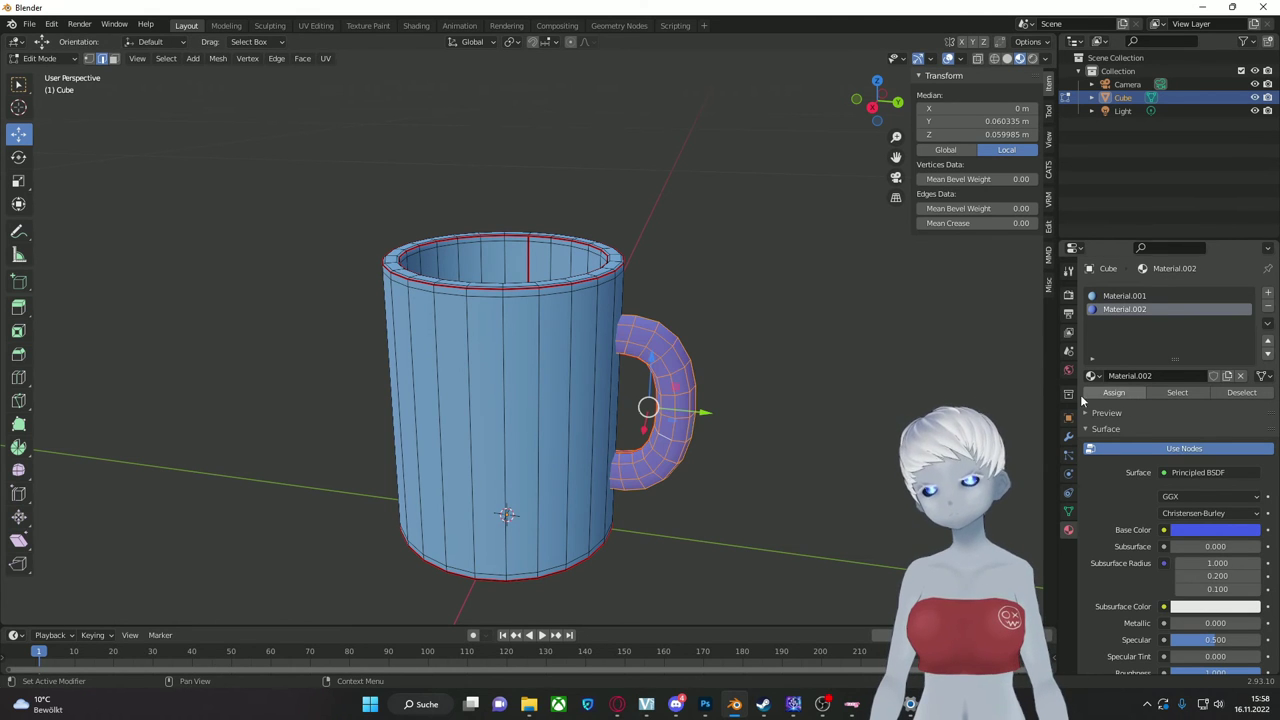
pyautogui.hotkey('alt', 'a')
# Step: Change the handle material's base color to purple and return to Object Mode
pyautogui.moveTo(800, 420); pyautogui.dragTo(857, 403, button='middle')
pyautogui.click(1214, 531)
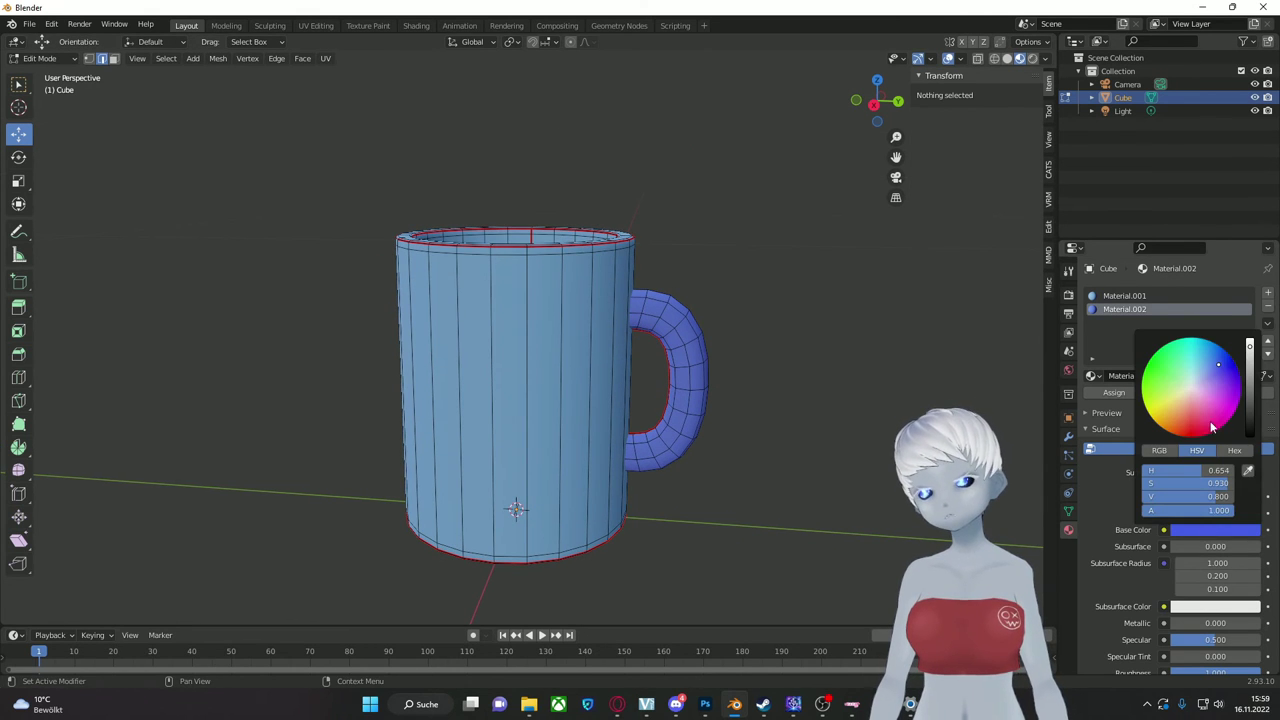
pyautogui.moveTo(1212, 428); pyautogui.dragTo(1218, 378)
pyautogui.press('l')
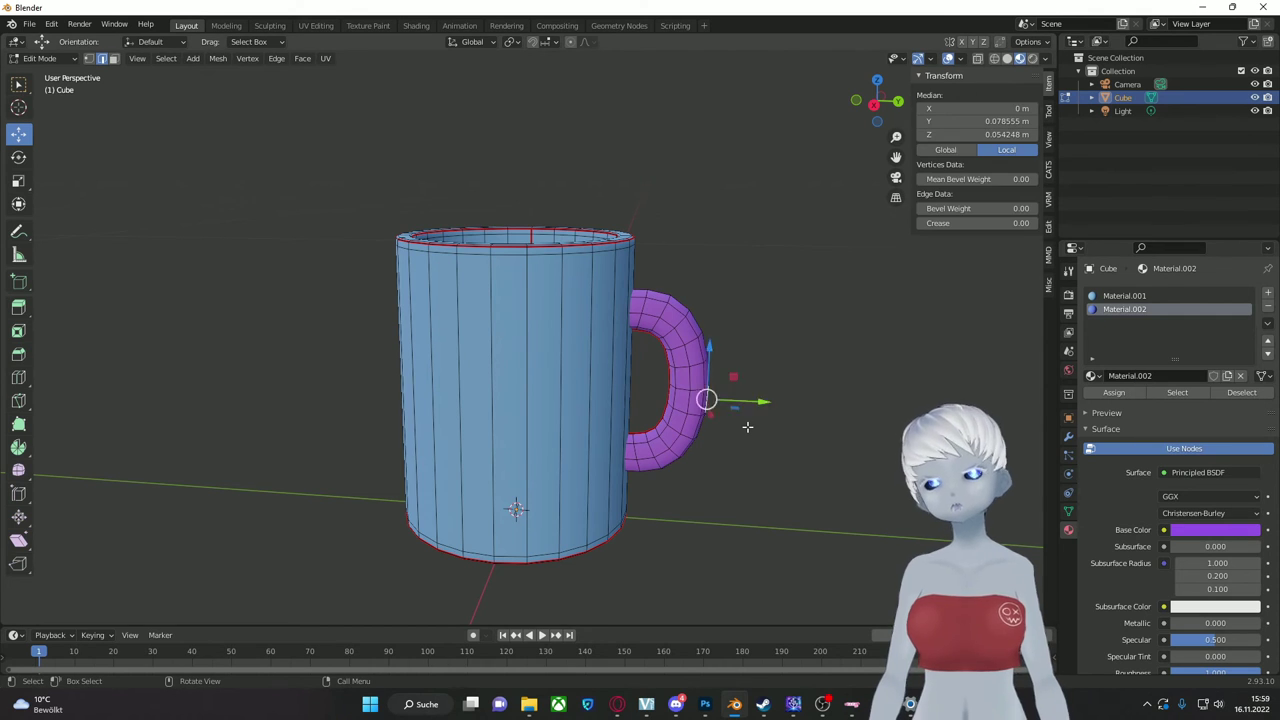
pyautogui.scroll(-2, 746, 428)
pyautogui.press('Tab')
# Step: Select the mug and export it as FBX, overwriting Tasse.fbx in the Pictures folder
pyautogui.moveTo(746, 427); pyautogui.dragTo(737, 523, button='middle')
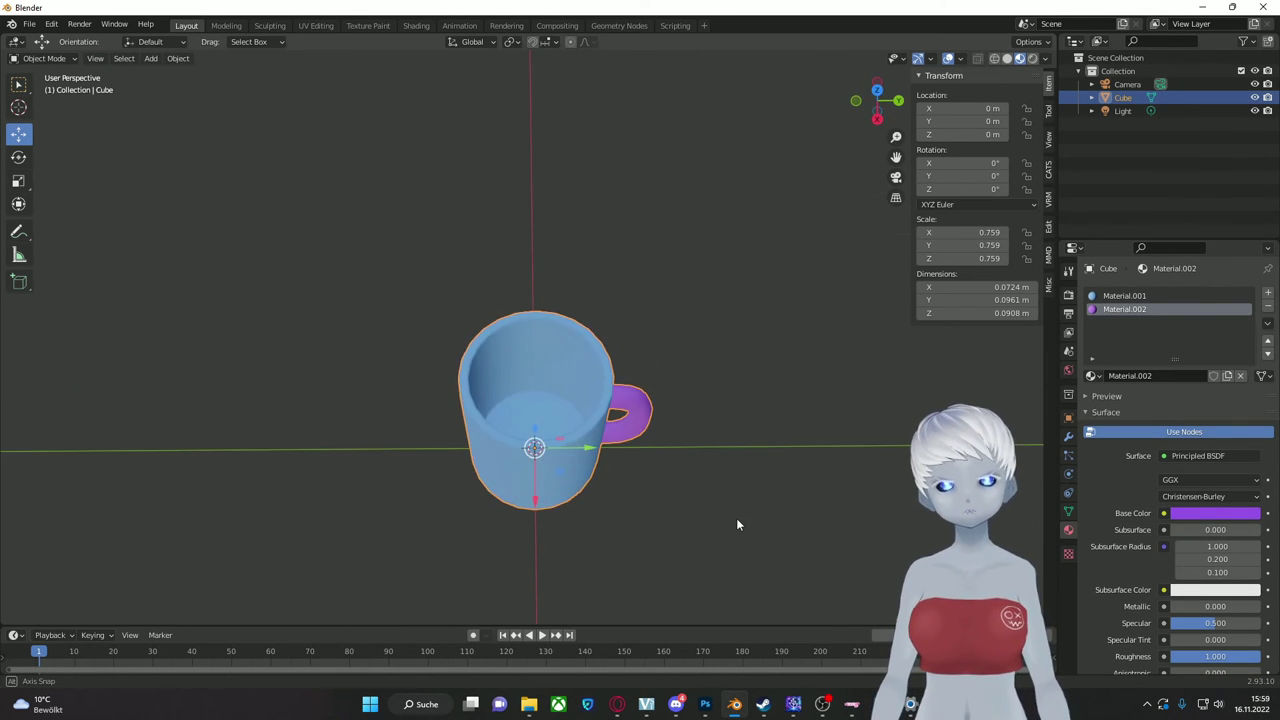
pyautogui.moveTo(680, 457); pyautogui.dragTo(703, 372, button='middle')
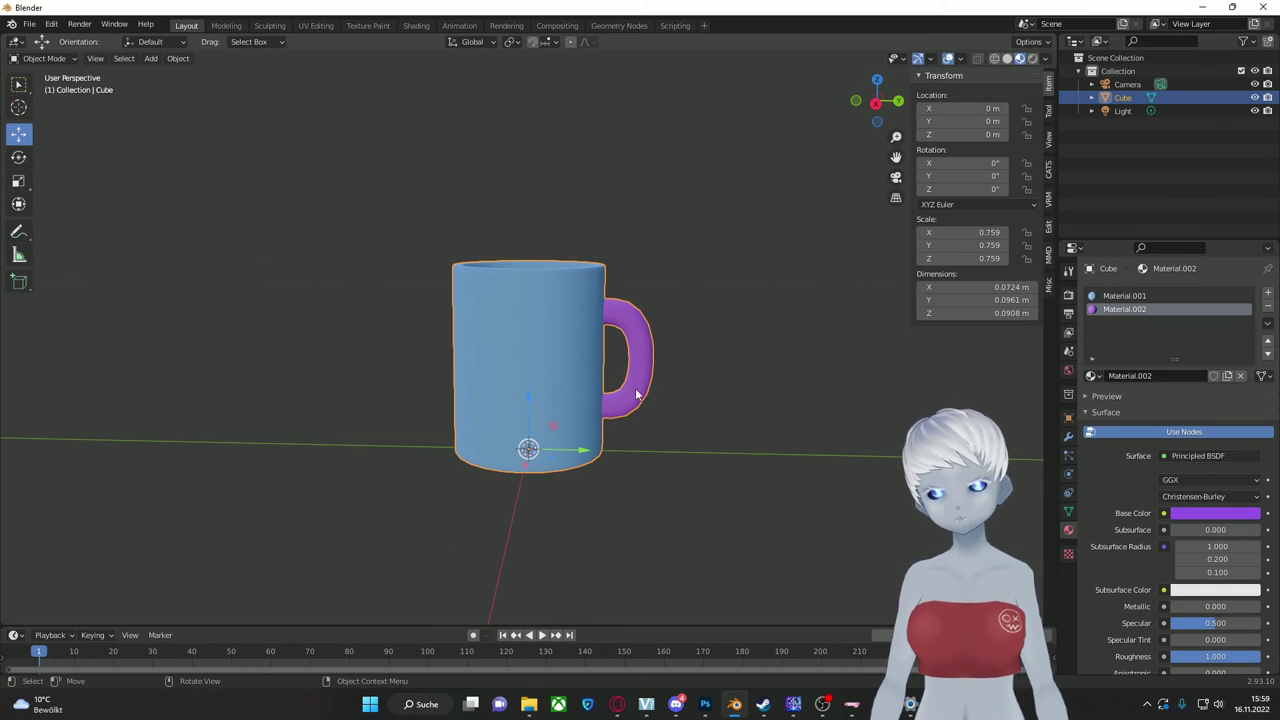
pyautogui.moveTo(691, 406)
pyautogui.mouseDown(button='middle')
pyautogui.moveTo(613, 412)
pyautogui.moveTo(700, 422)
pyautogui.moveTo(682, 429)
pyautogui.mouseUp(button='middle')
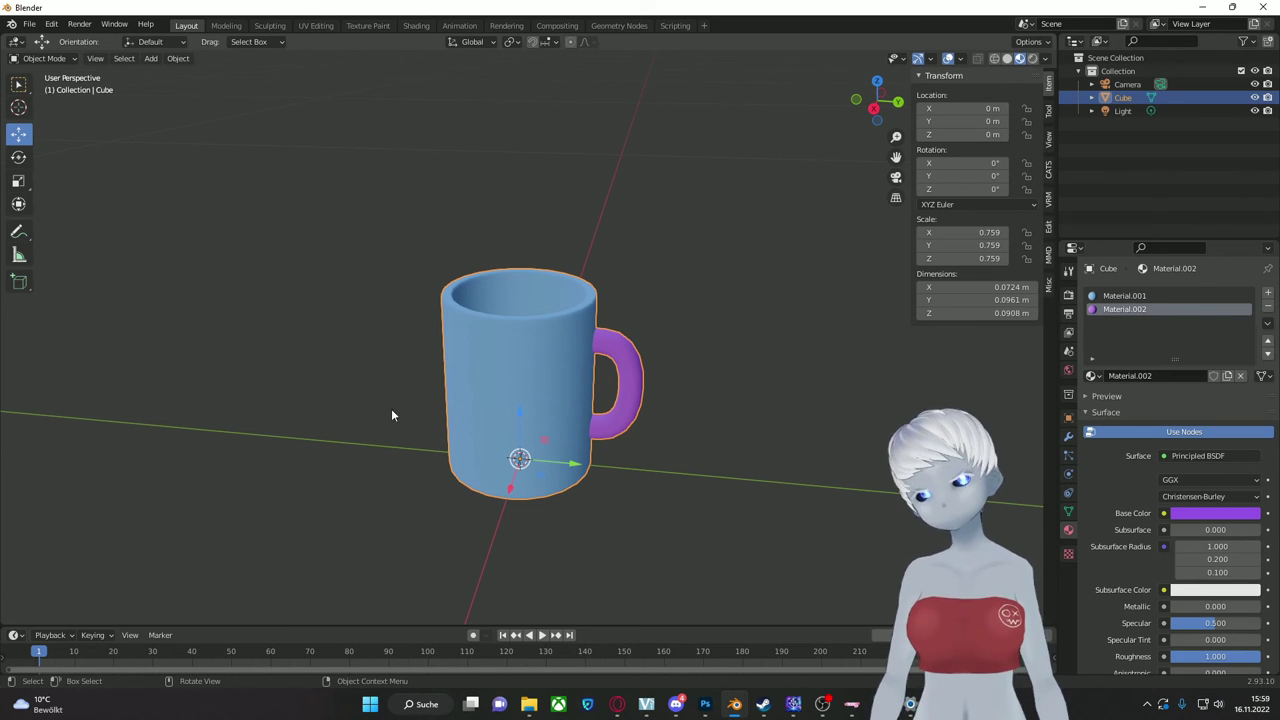
pyautogui.click(782, 473)
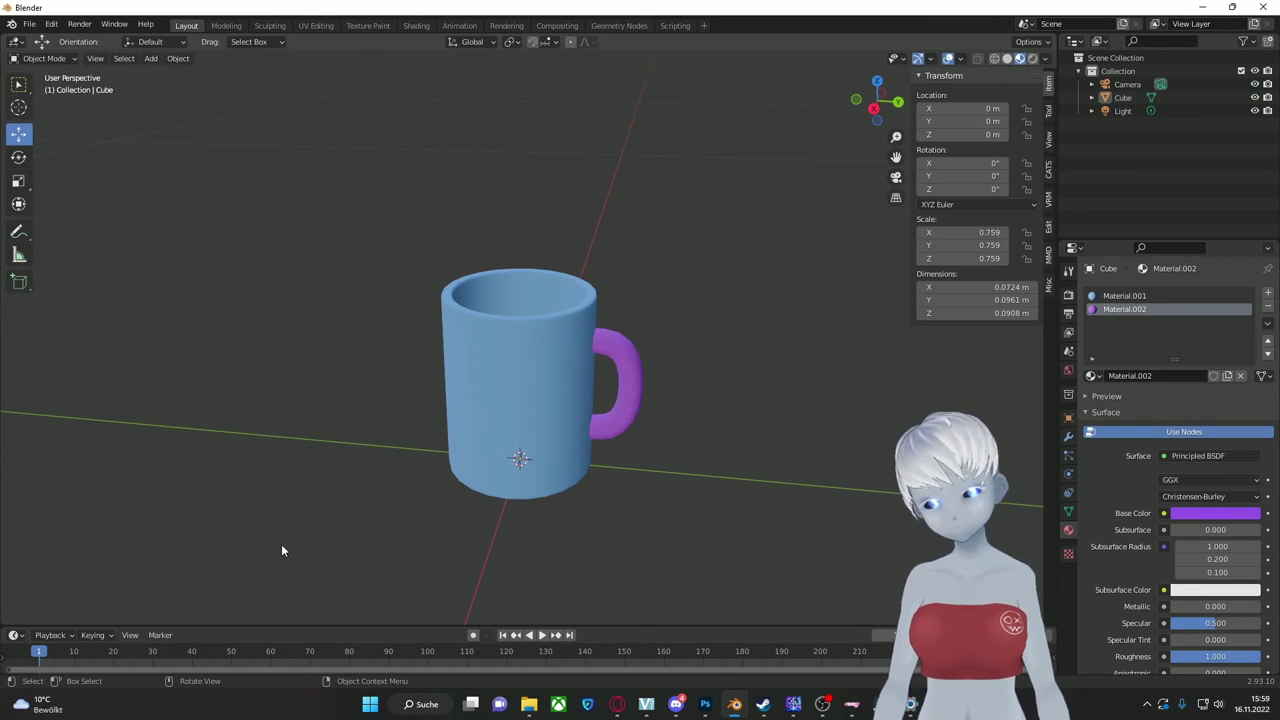
pyautogui.click(491, 428)
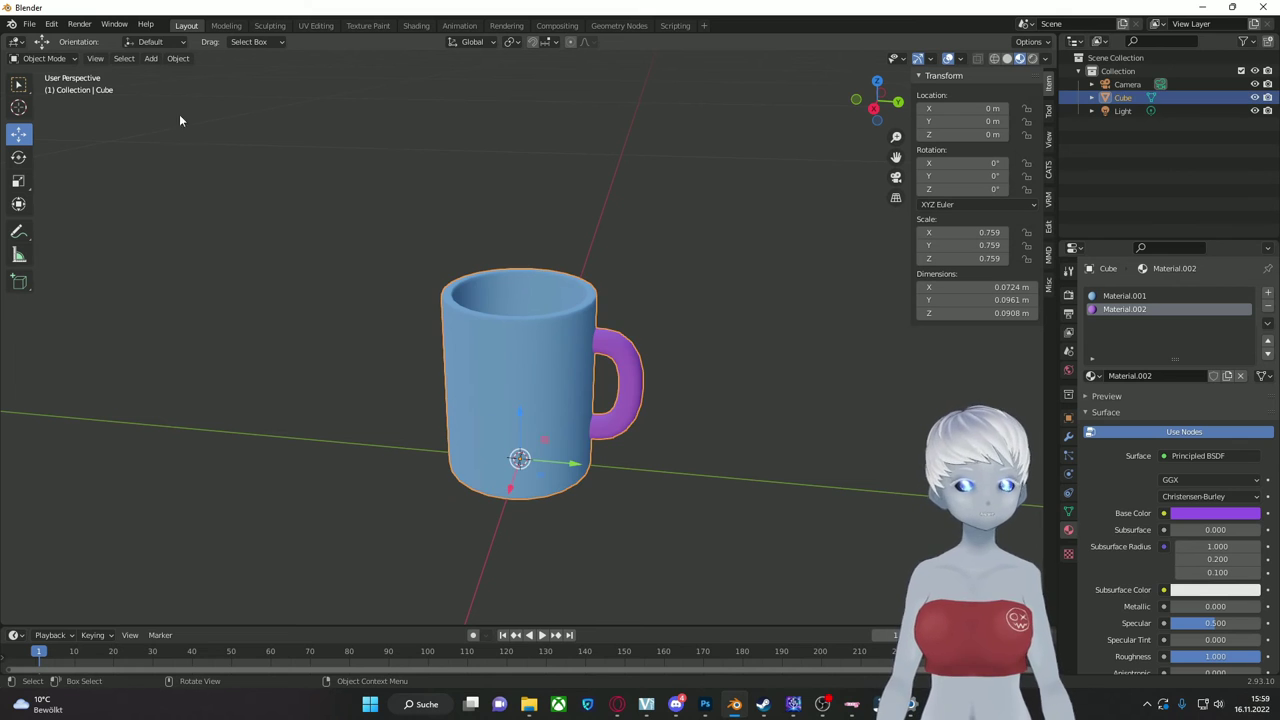
pyautogui.click(29, 24)
pyautogui.moveTo(68, 218)
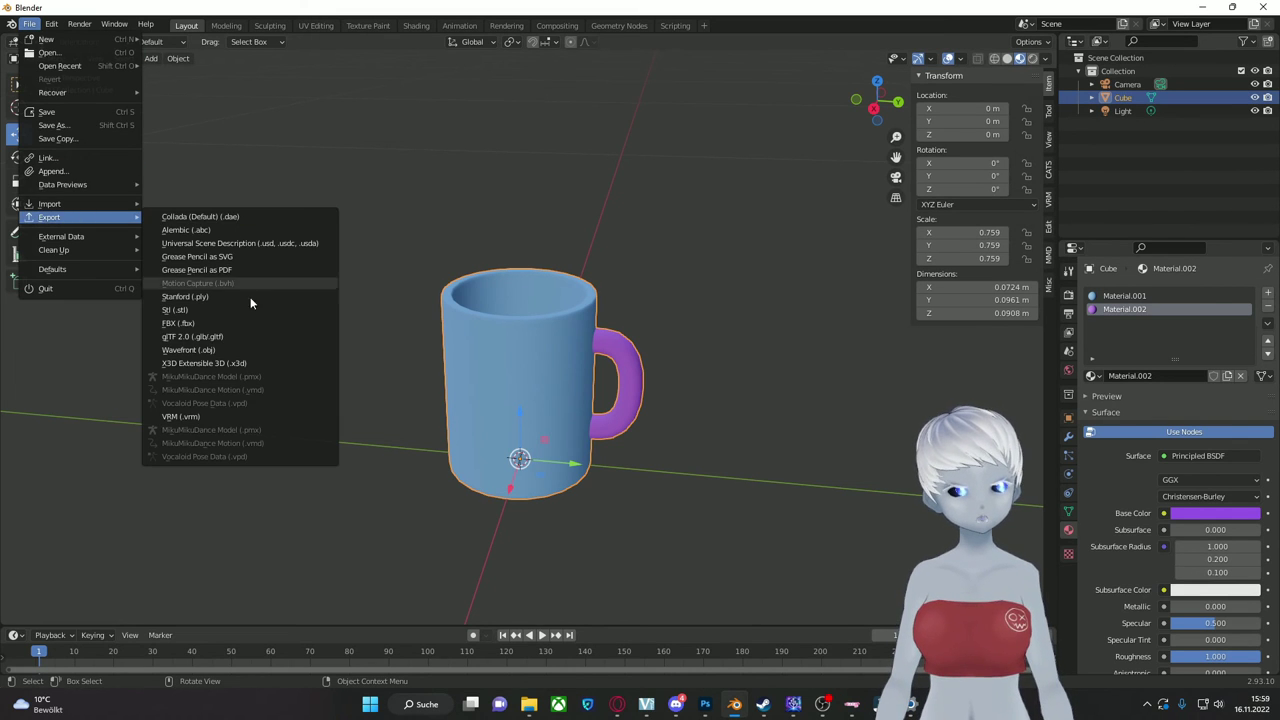
pyautogui.click(200, 323)
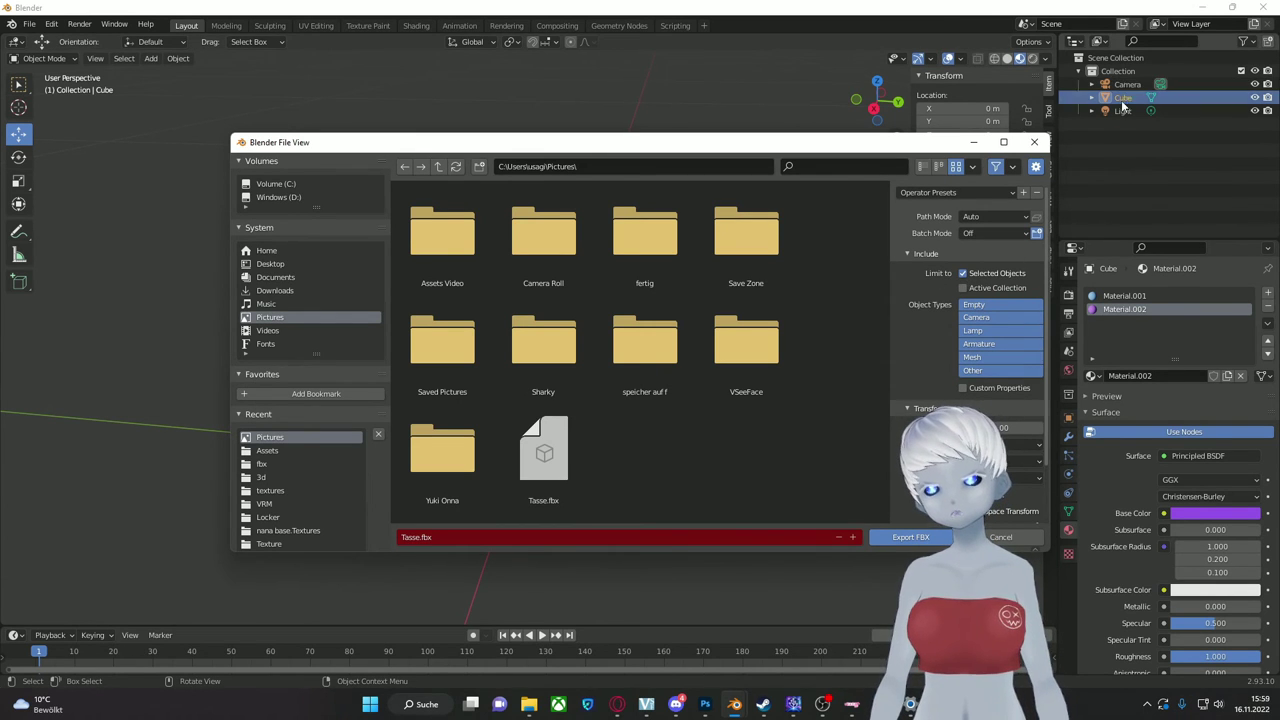
pyautogui.click(543, 448)
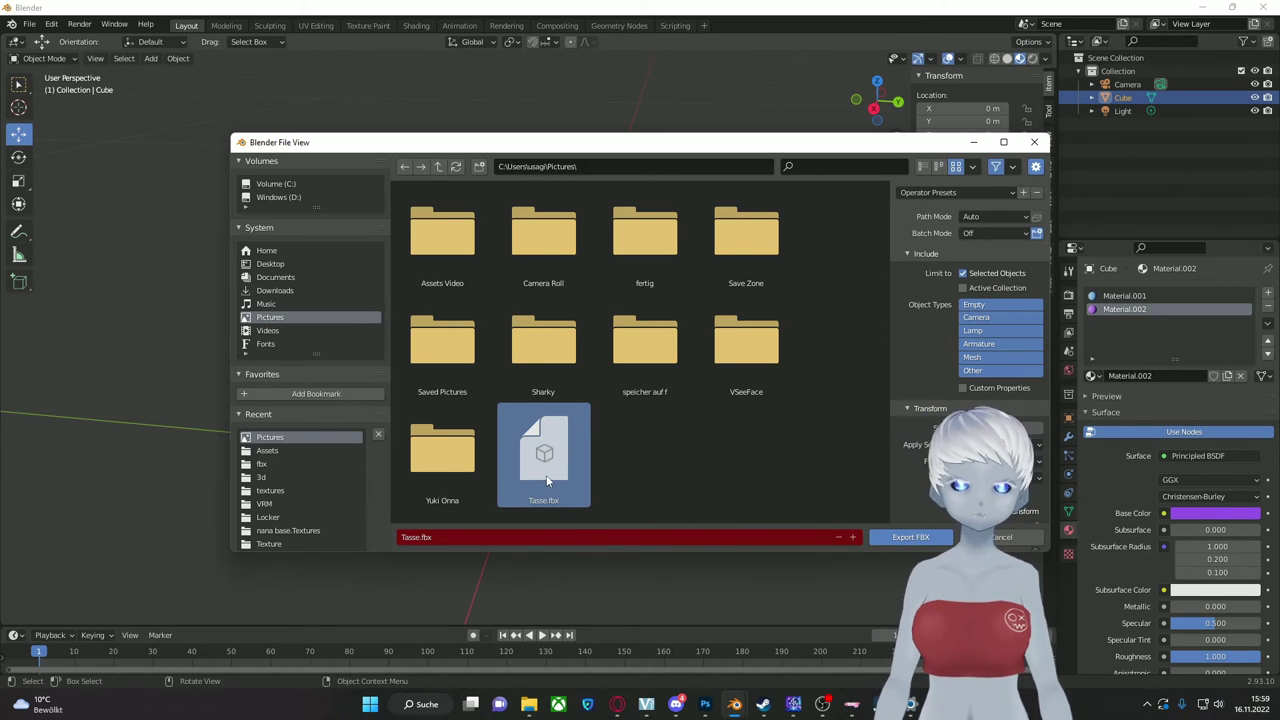
pyautogui.click(880, 539)
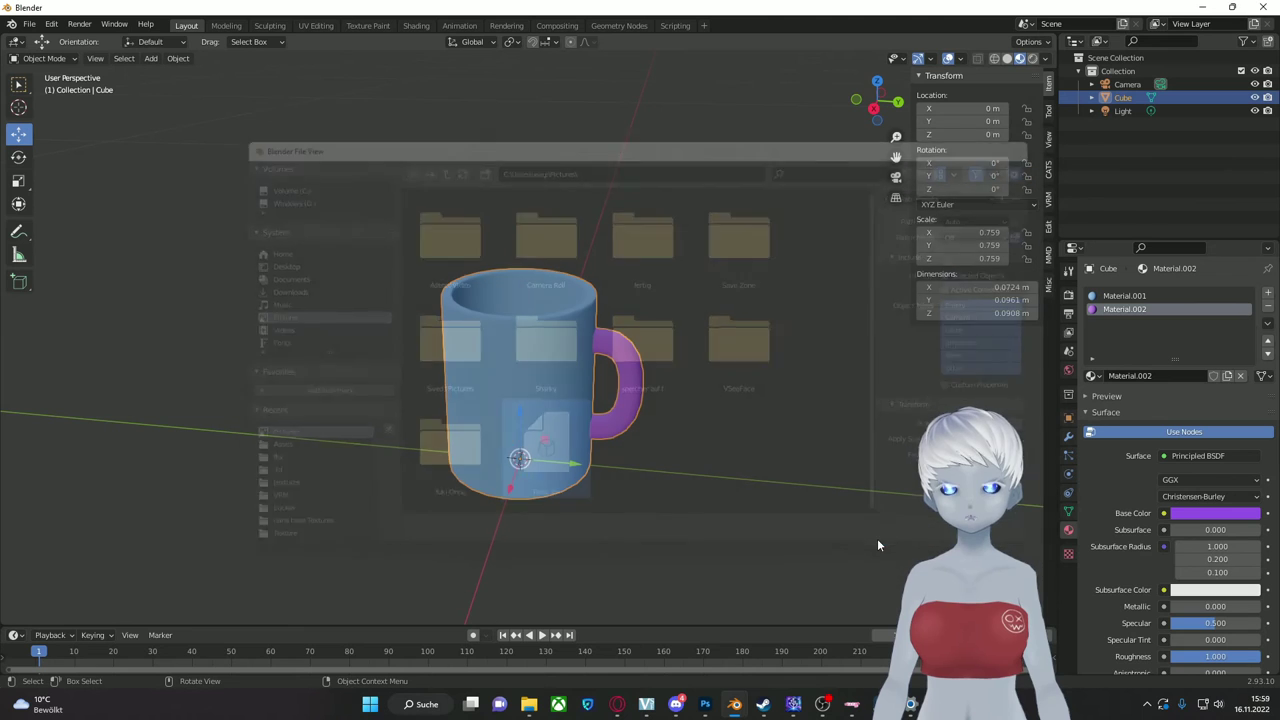
# Step: Switch to the throwing app's Model-Importer and import the model Tasse.fbx from the Pictures folder
pyautogui.moveTo(852, 706)
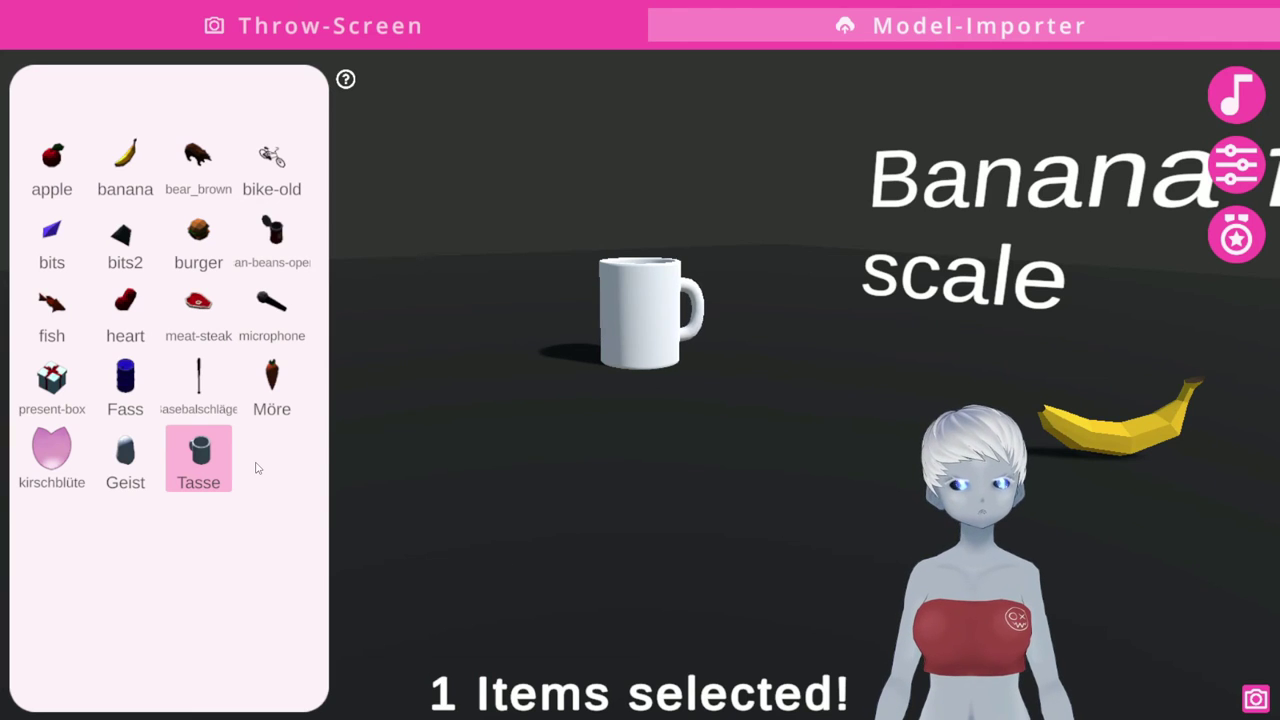
pyautogui.rightClick(256, 467)
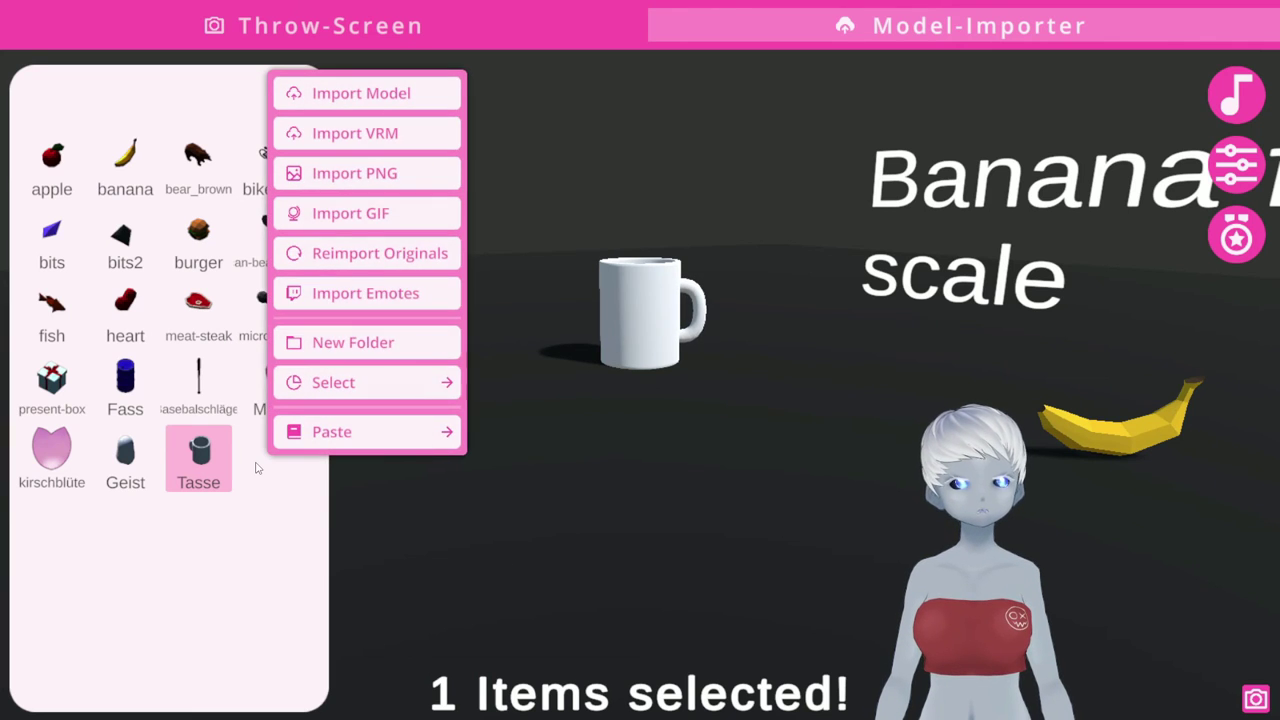
pyautogui.click(362, 93)
pyautogui.click(302, 208)
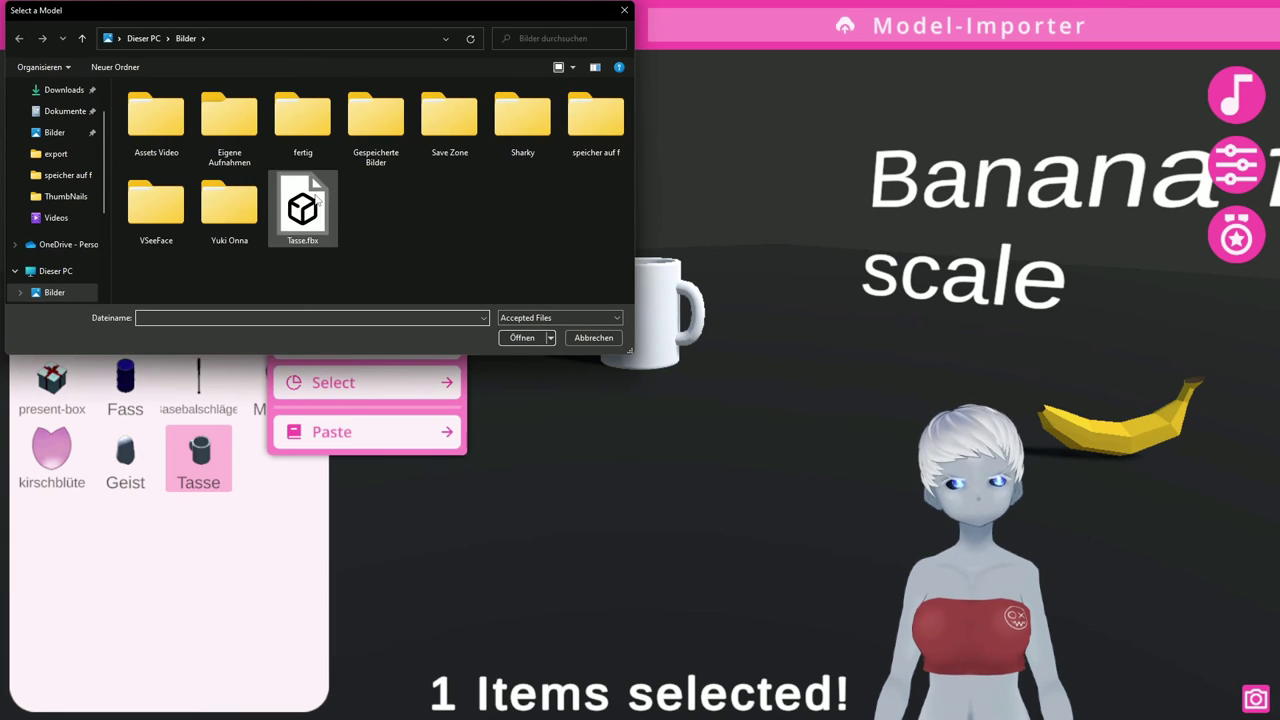
pyautogui.click(522, 337)
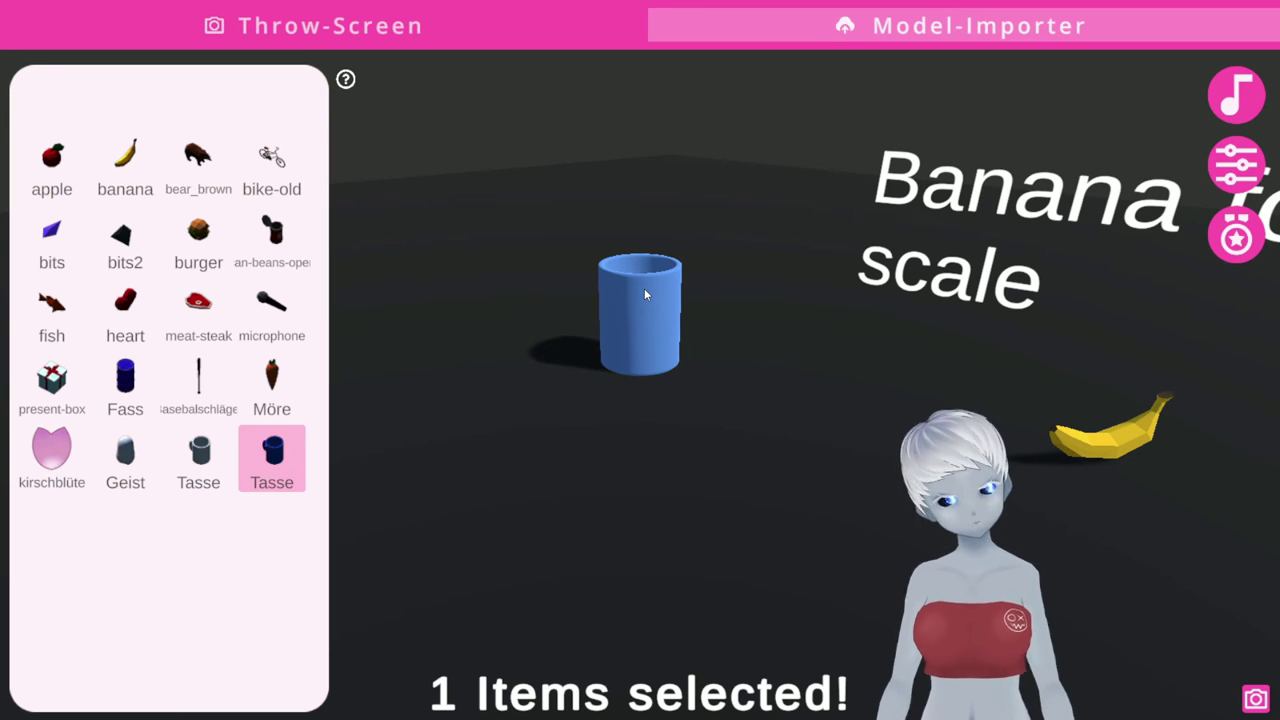
# Step: Preview the open beans can, microphone and Möre items, and return to the newly imported blue Tasse for comparison
pyautogui.click(283, 250)
pyautogui.click(274, 310)
pyautogui.click(297, 363)
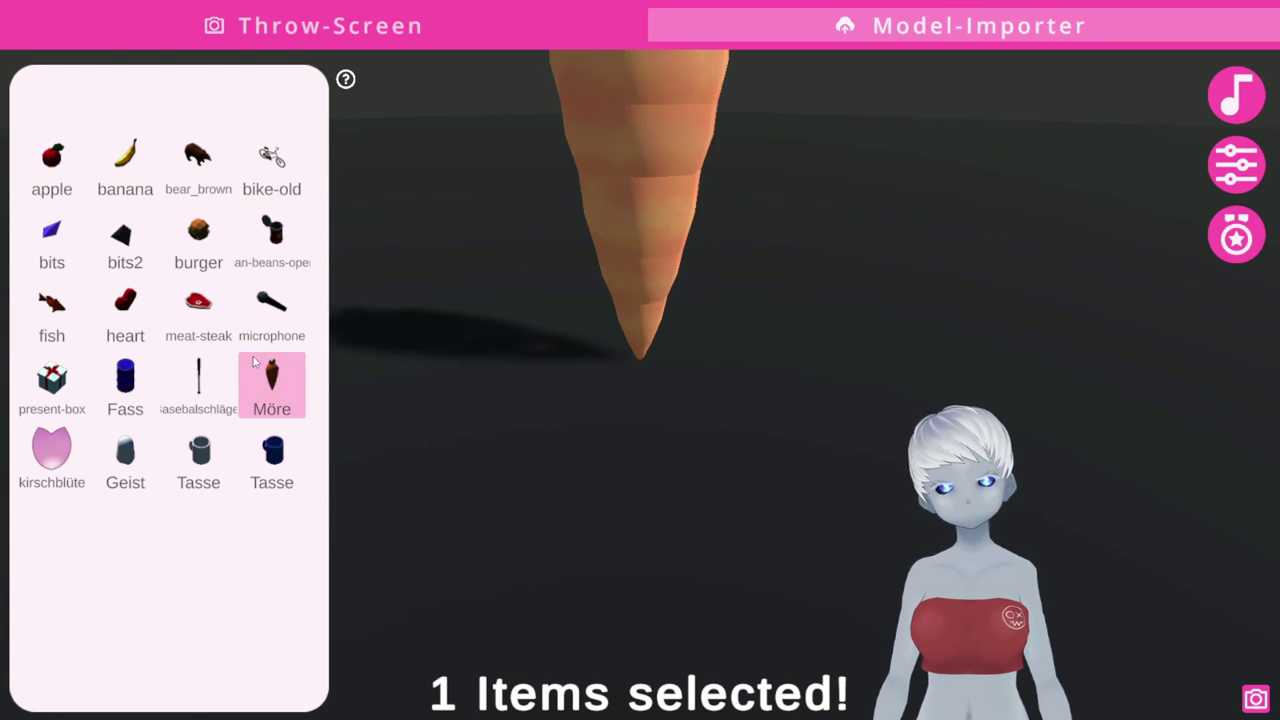
pyautogui.click(298, 333)
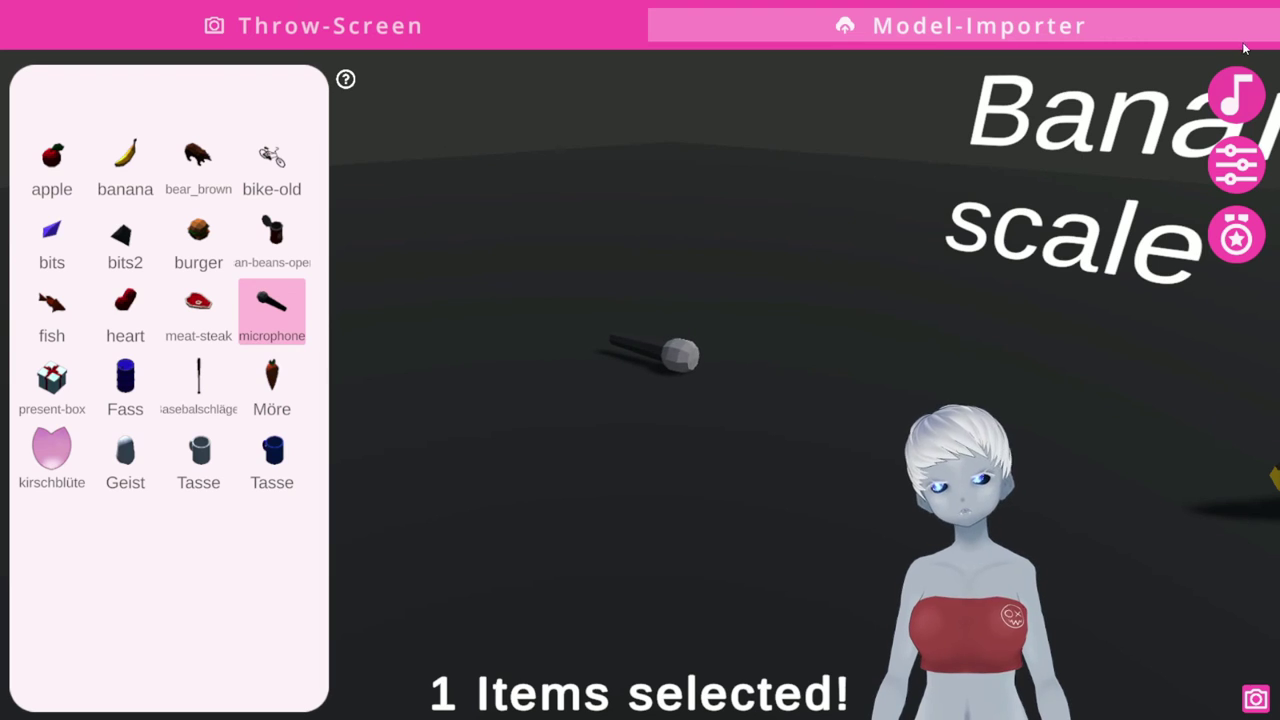
pyautogui.click(265, 459)
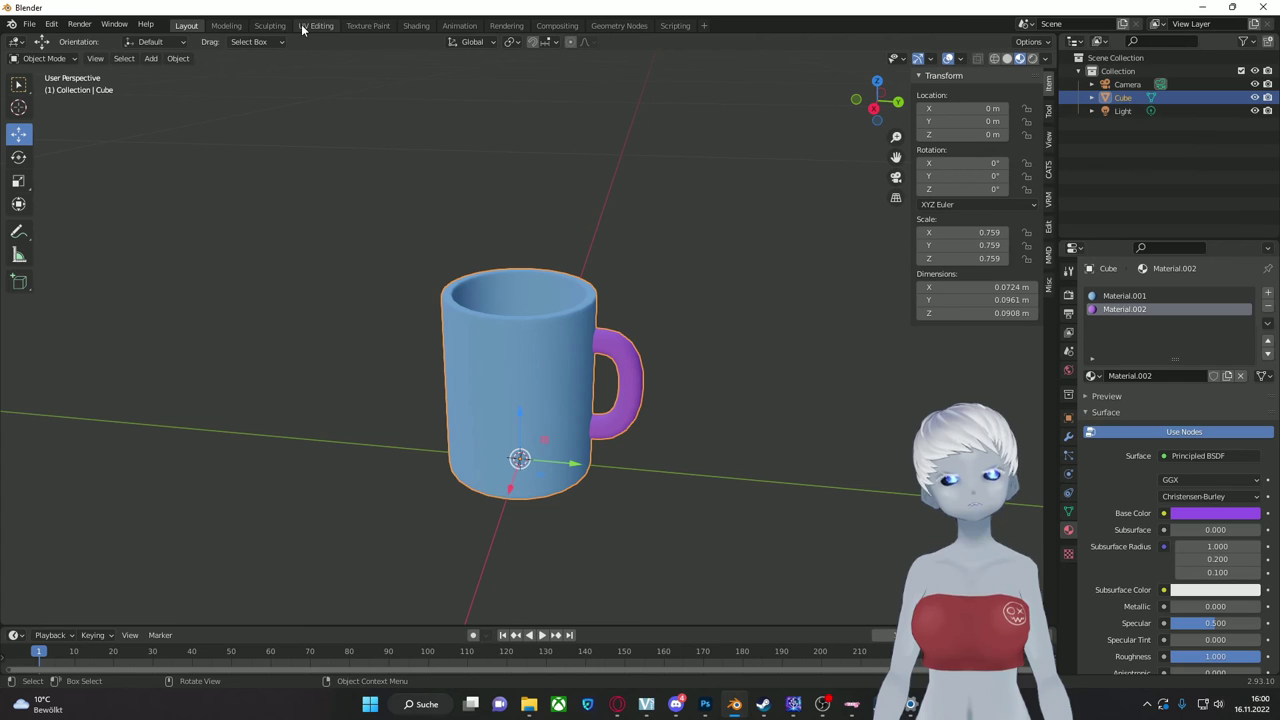
# Step: Switch back to Blender and, in the UV Editing workspace, select all of the mug's geometry to examine its UV layout
pyautogui.click(302, 27)
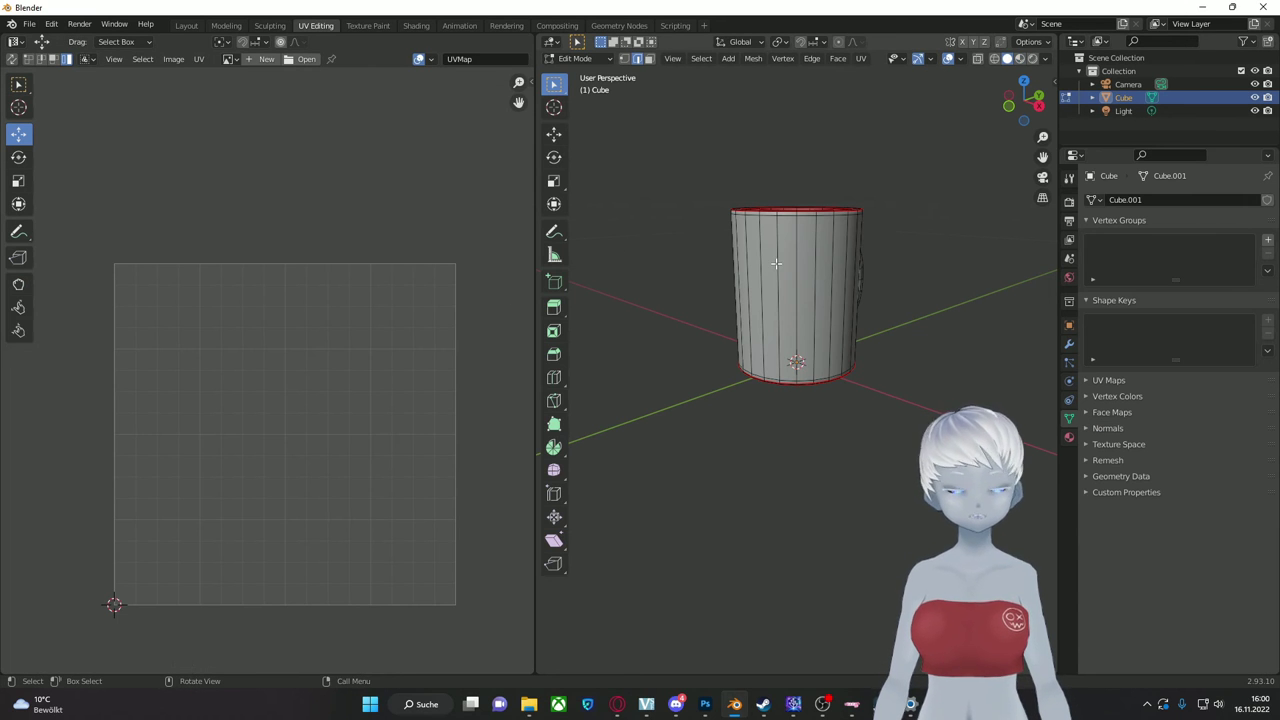
pyautogui.press('a')
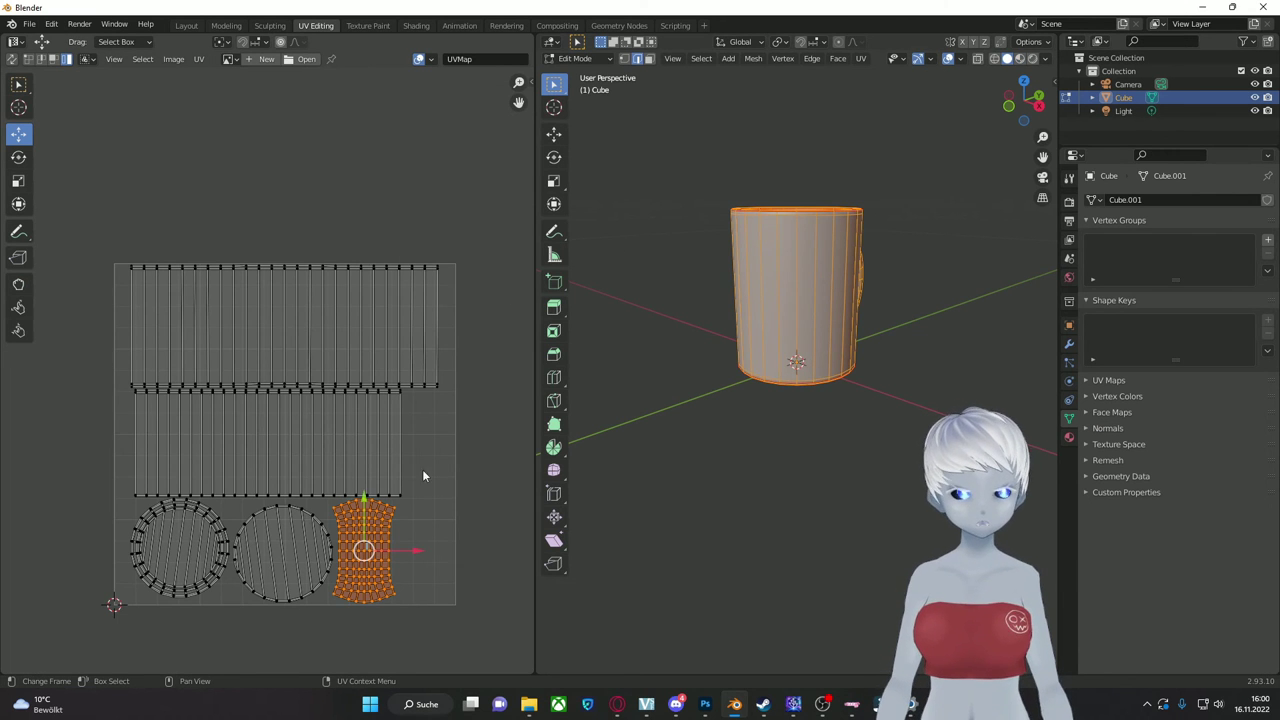
pyautogui.moveTo(770, 260); pyautogui.dragTo(800, 299, button='middle')
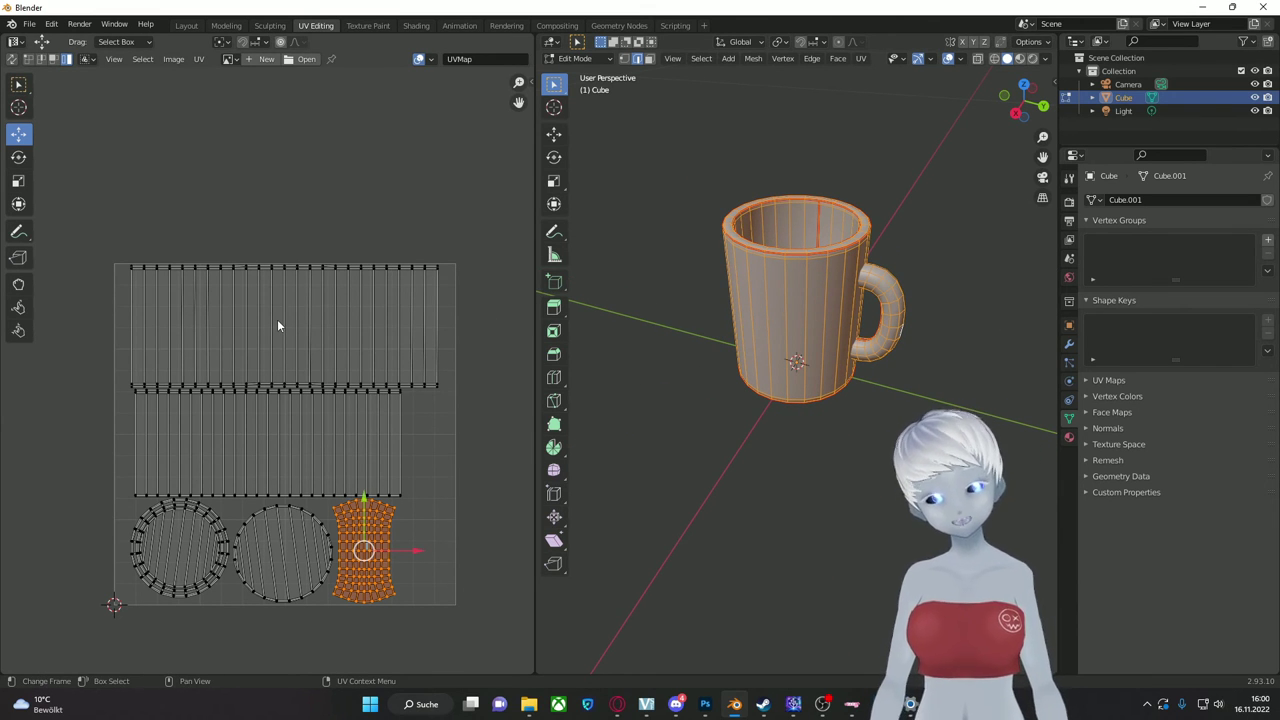
# Step: In the Texture Paint workspace, create a new blank 1024 × 1024 px image with a blue-violet fill color
pyautogui.click(362, 26)
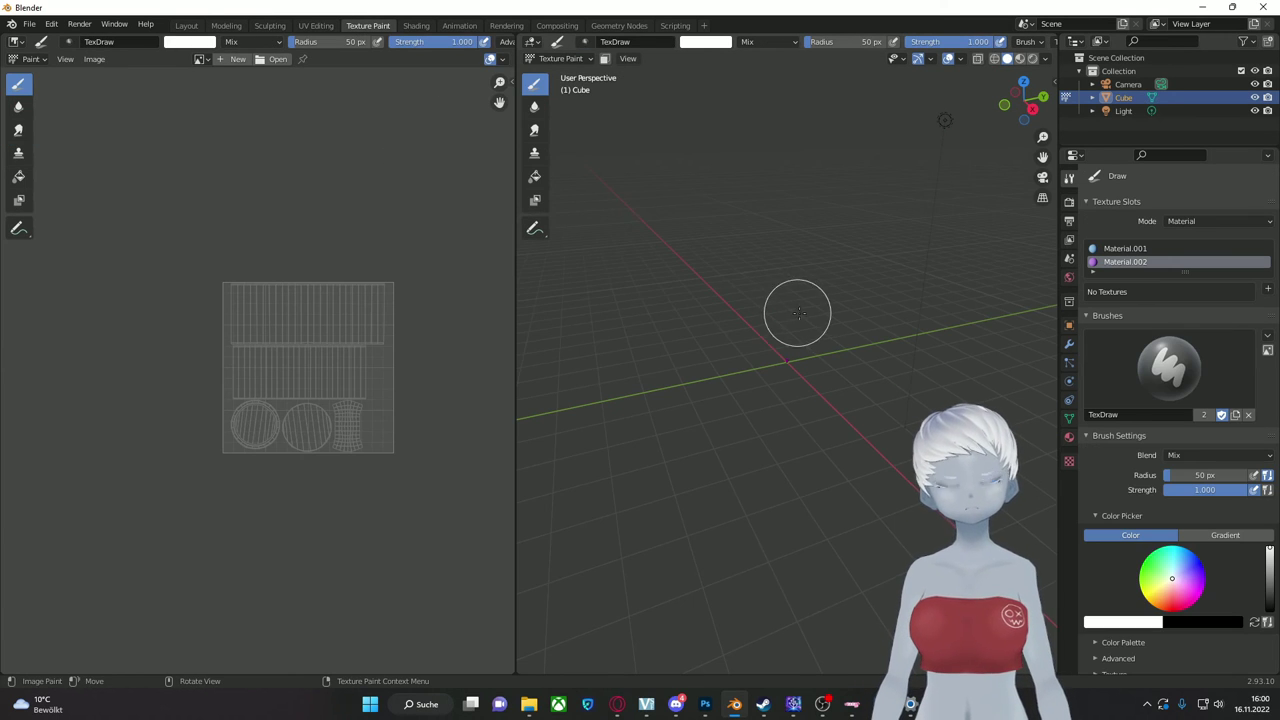
pyautogui.scroll(8, 800, 314)
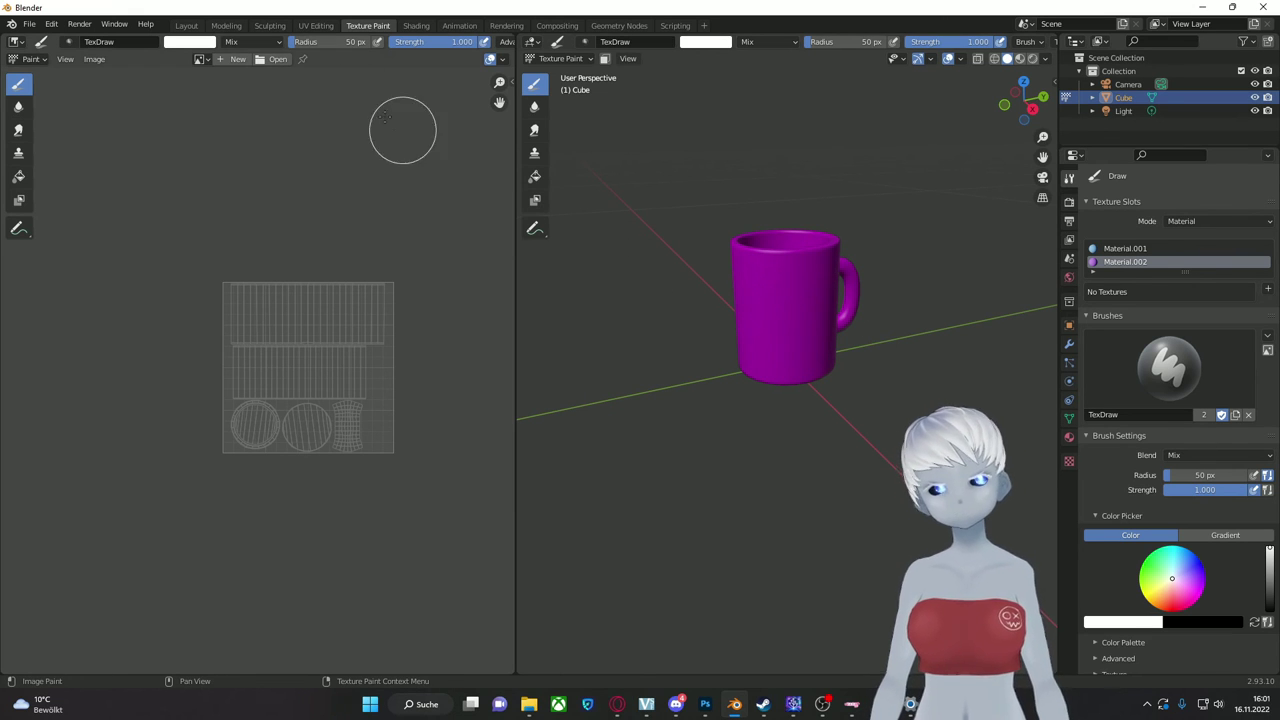
pyautogui.click(240, 60)
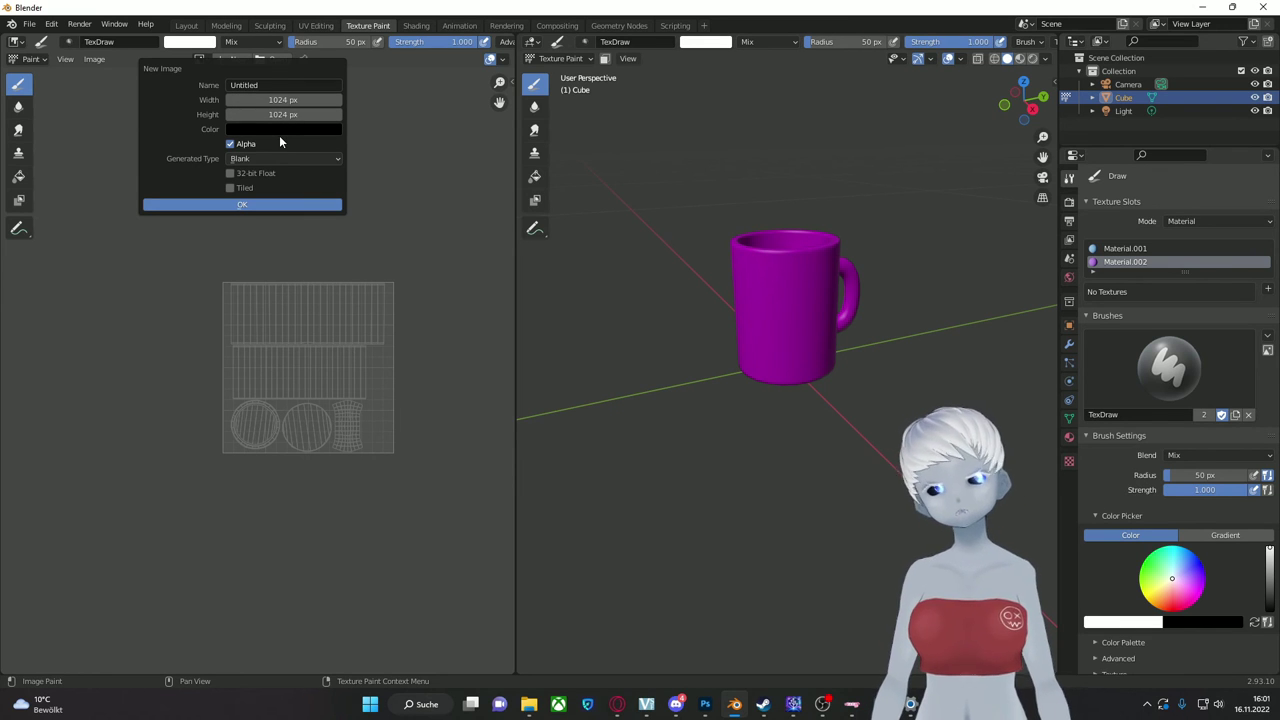
pyautogui.click(279, 130)
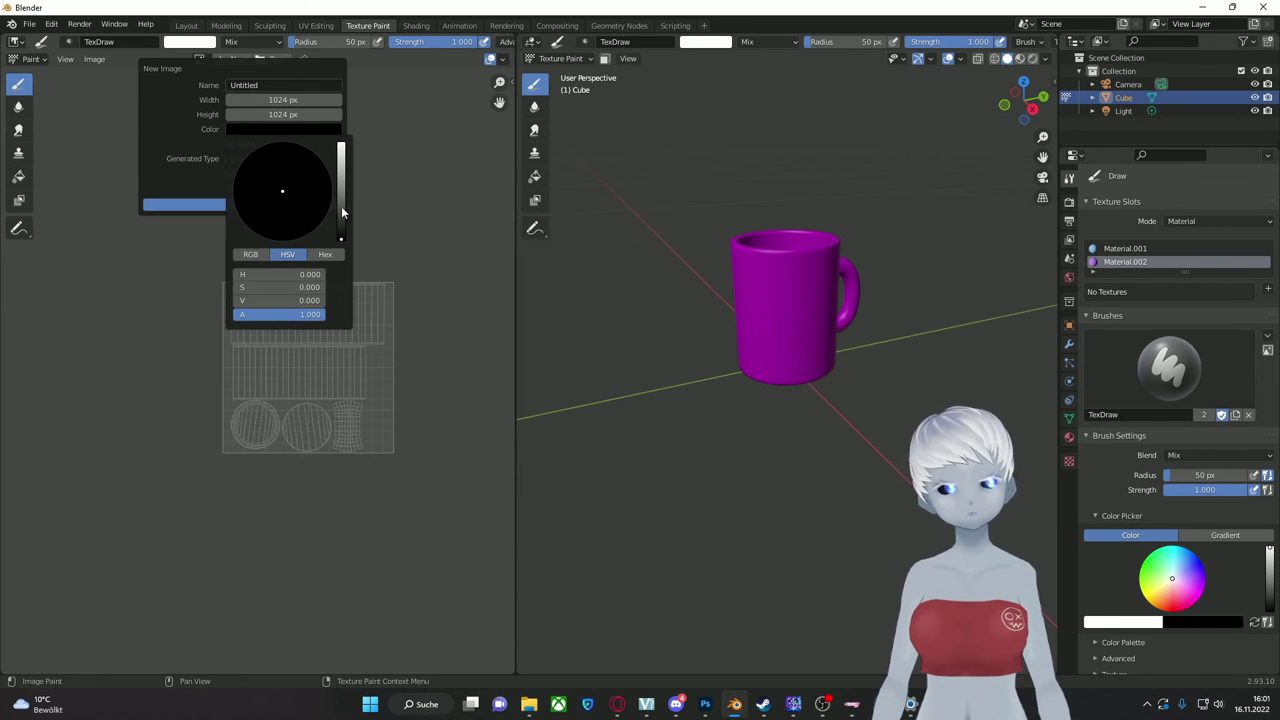
pyautogui.moveTo(341, 212); pyautogui.dragTo(341, 171)
pyautogui.moveTo(265, 184); pyautogui.dragTo(312, 181)
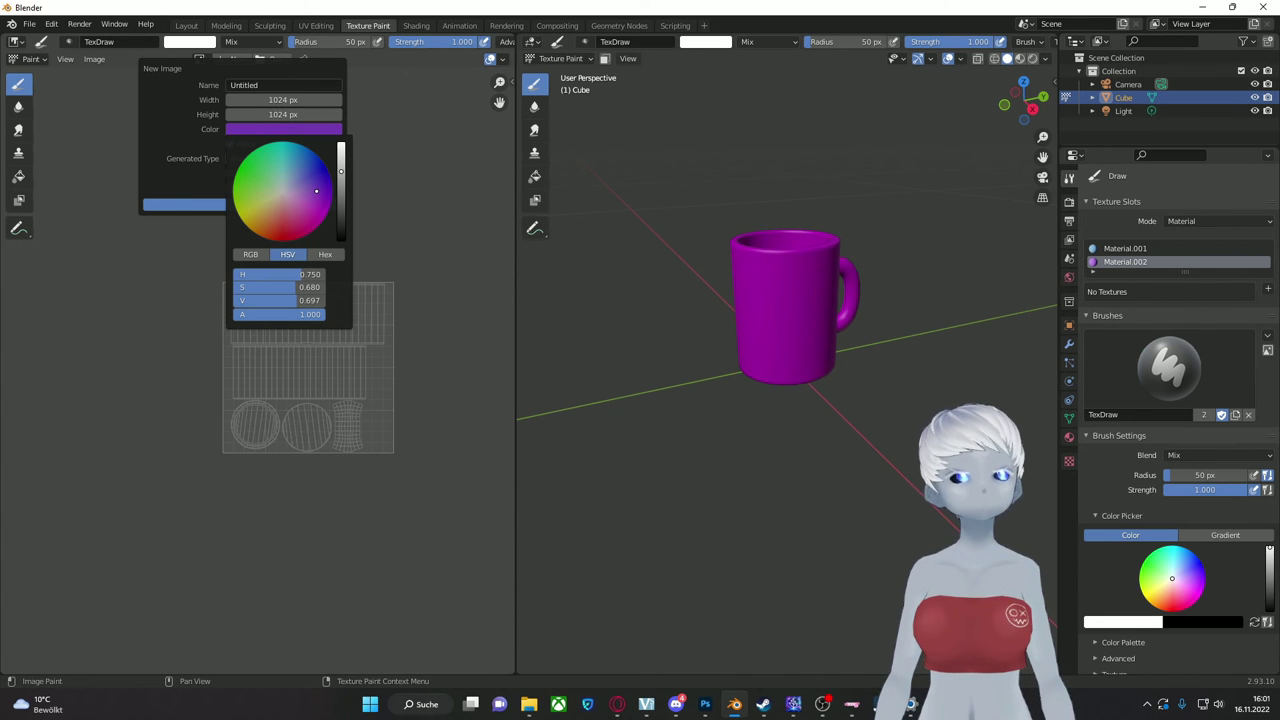
pyautogui.click(320, 228)
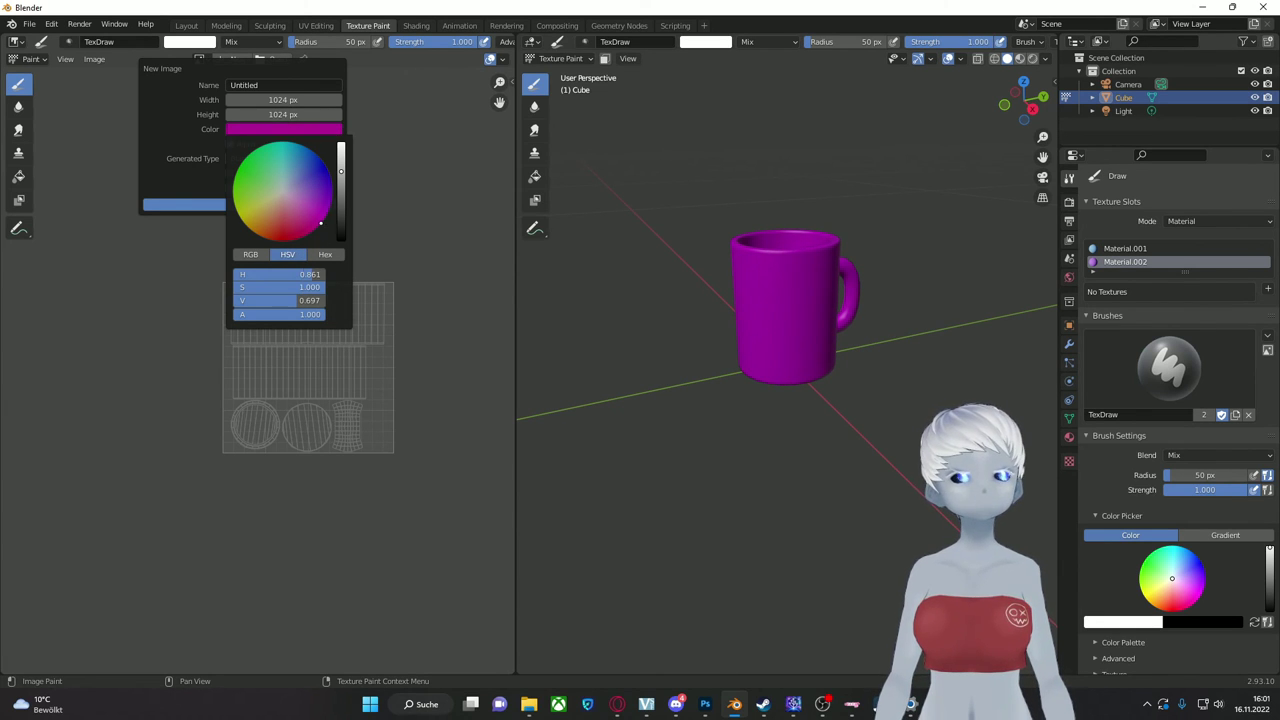
pyautogui.click(311, 186)
pyautogui.click(309, 188)
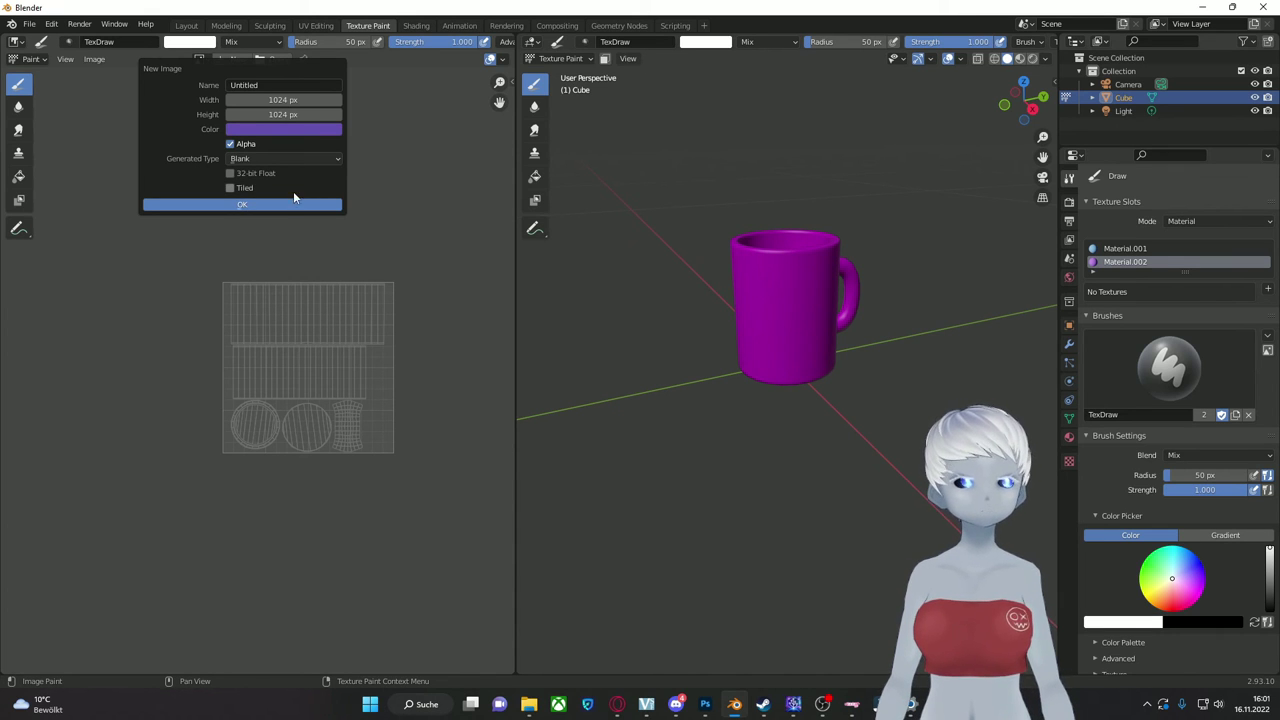
pyautogui.click(286, 202)
pyautogui.scroll(-4, 280, 272)
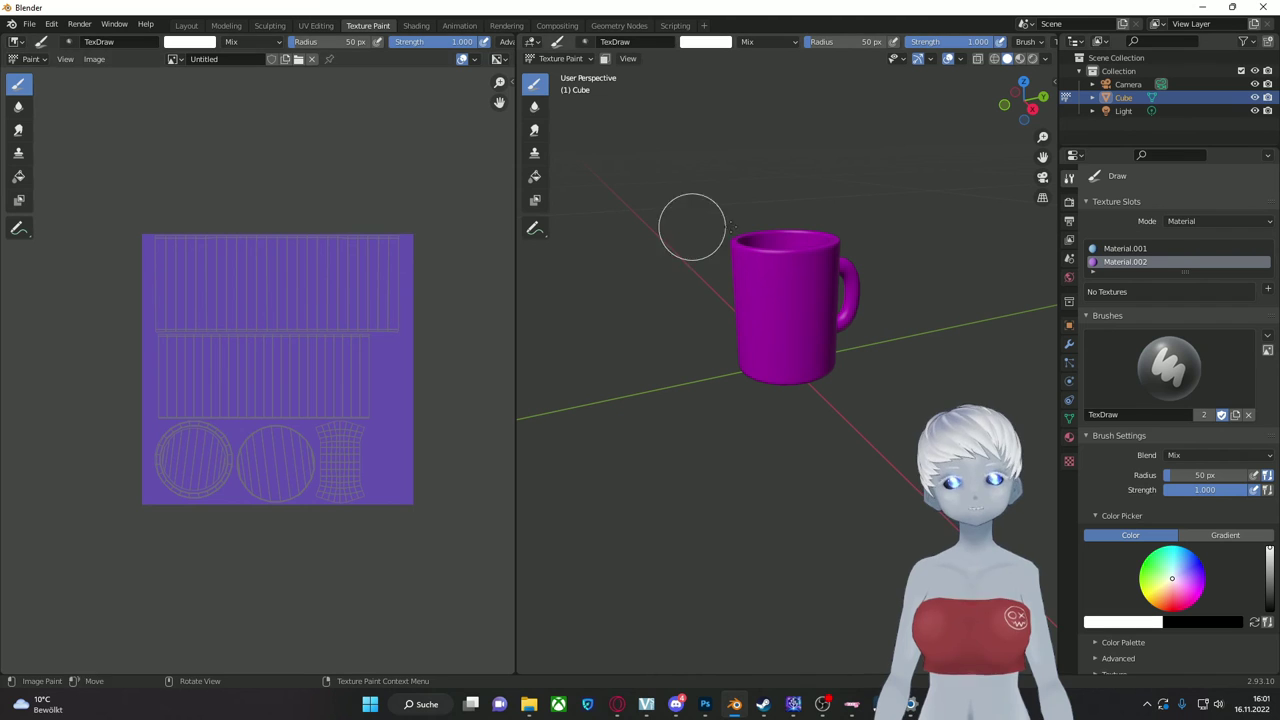
# Step: Save the new texture image as tasse.png in the Pictures folder
pyautogui.click(92, 59)
pyautogui.click(128, 178)
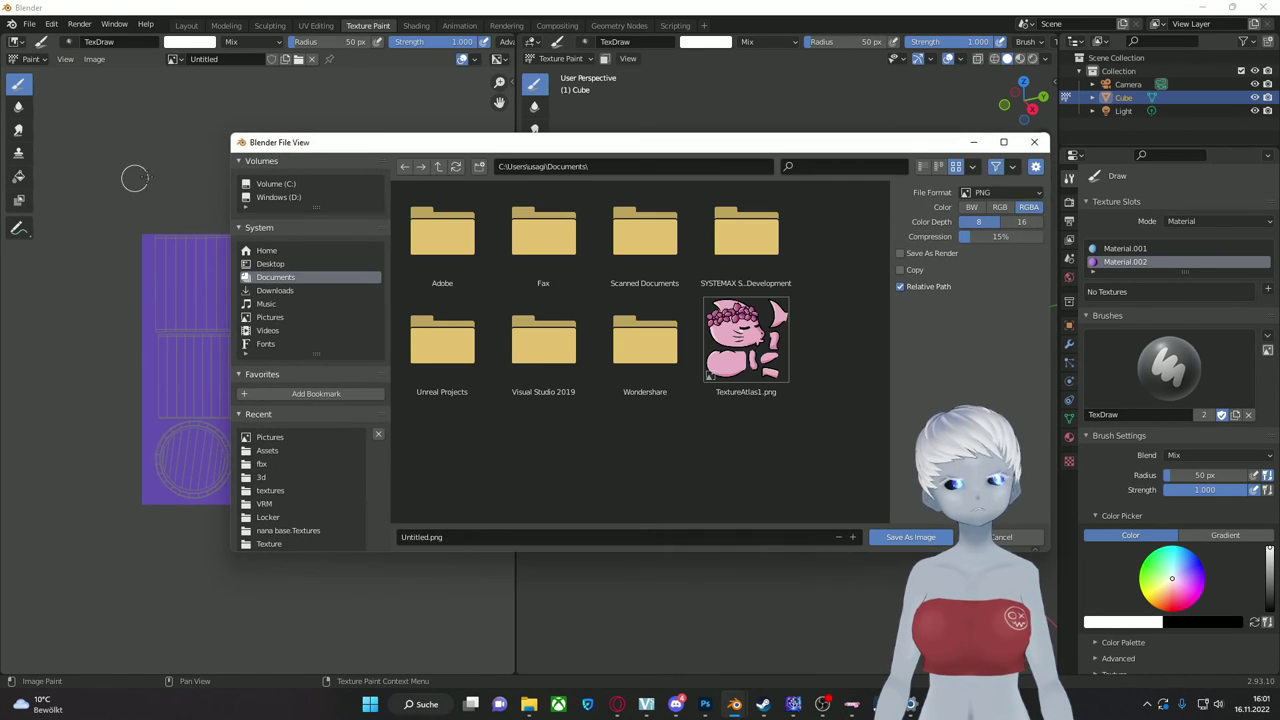
pyautogui.click(536, 537)
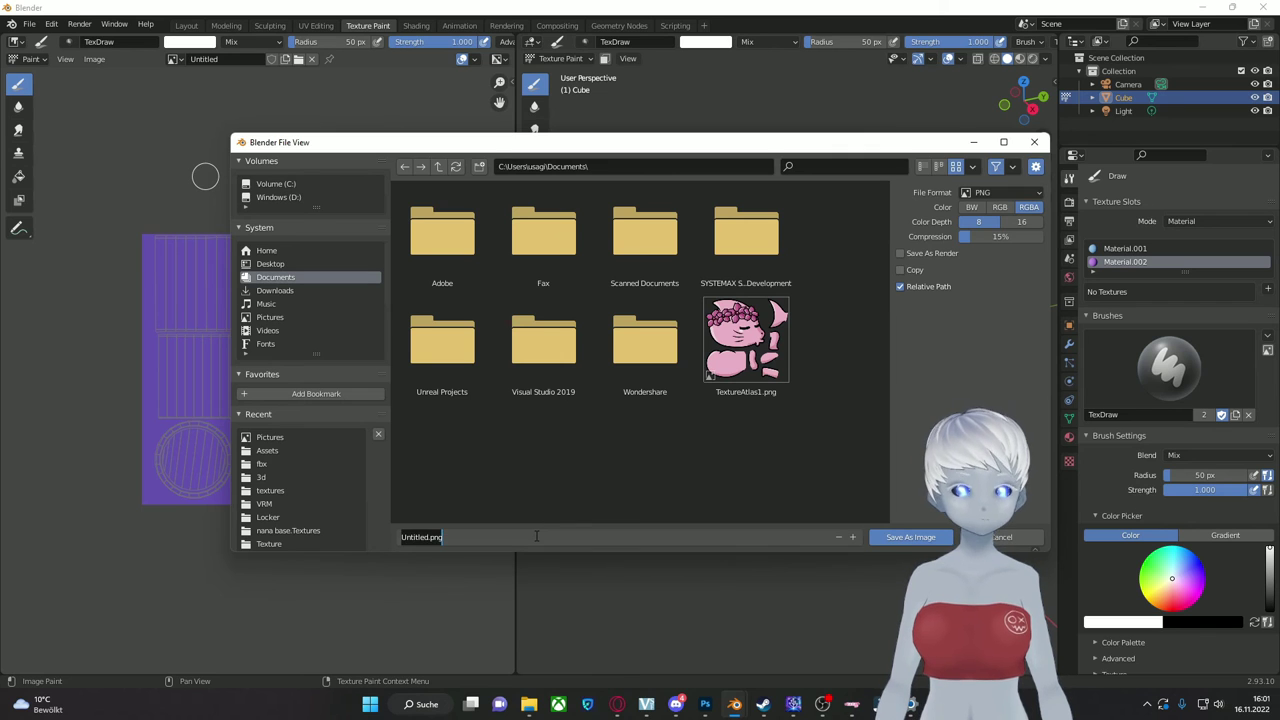
pyautogui.write('tasse')
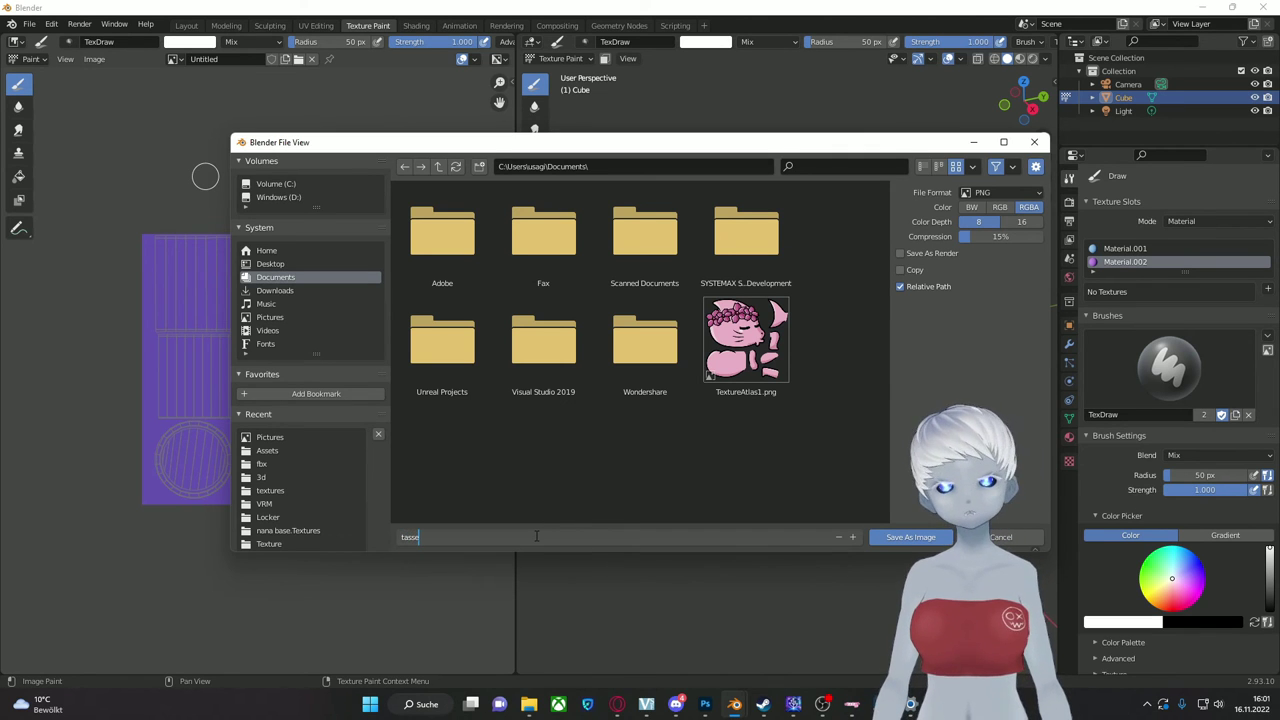
pyautogui.press('Return')
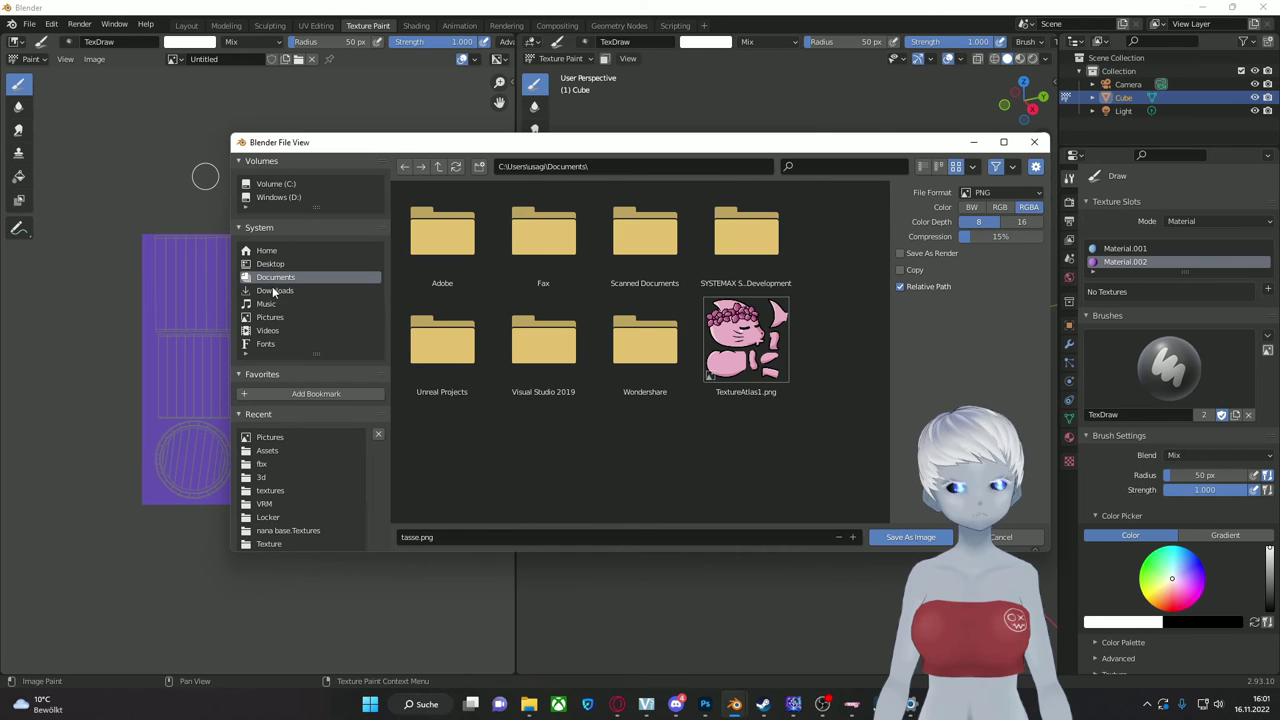
pyautogui.click(279, 440)
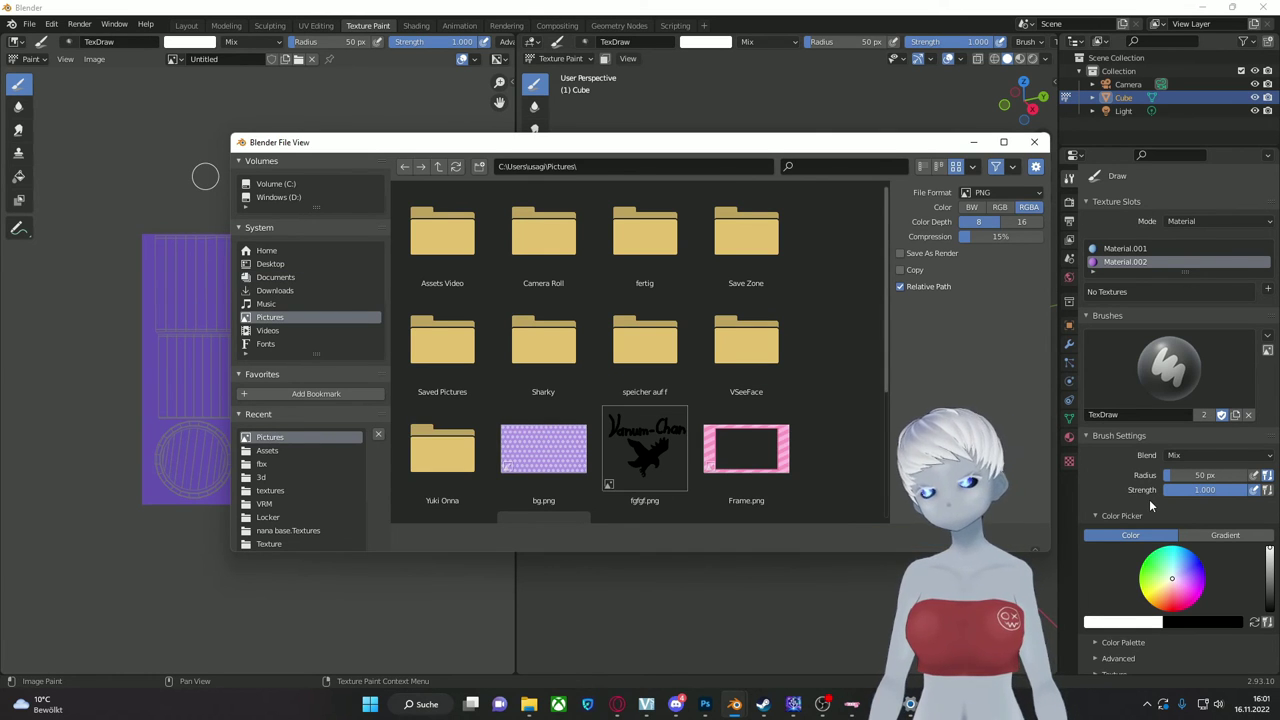
pyautogui.press('Return')
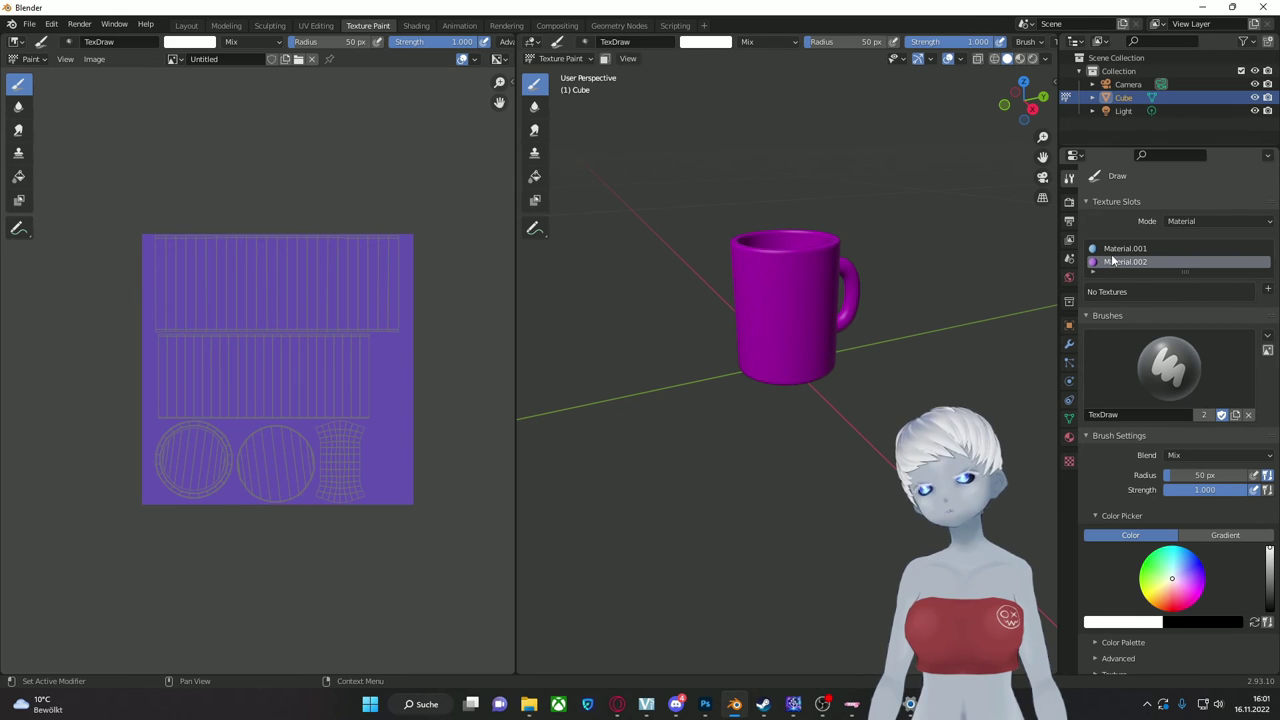
# Step: Remove the purple handle material, Material.002, from the mug's material slots
pyautogui.click(1069, 437)
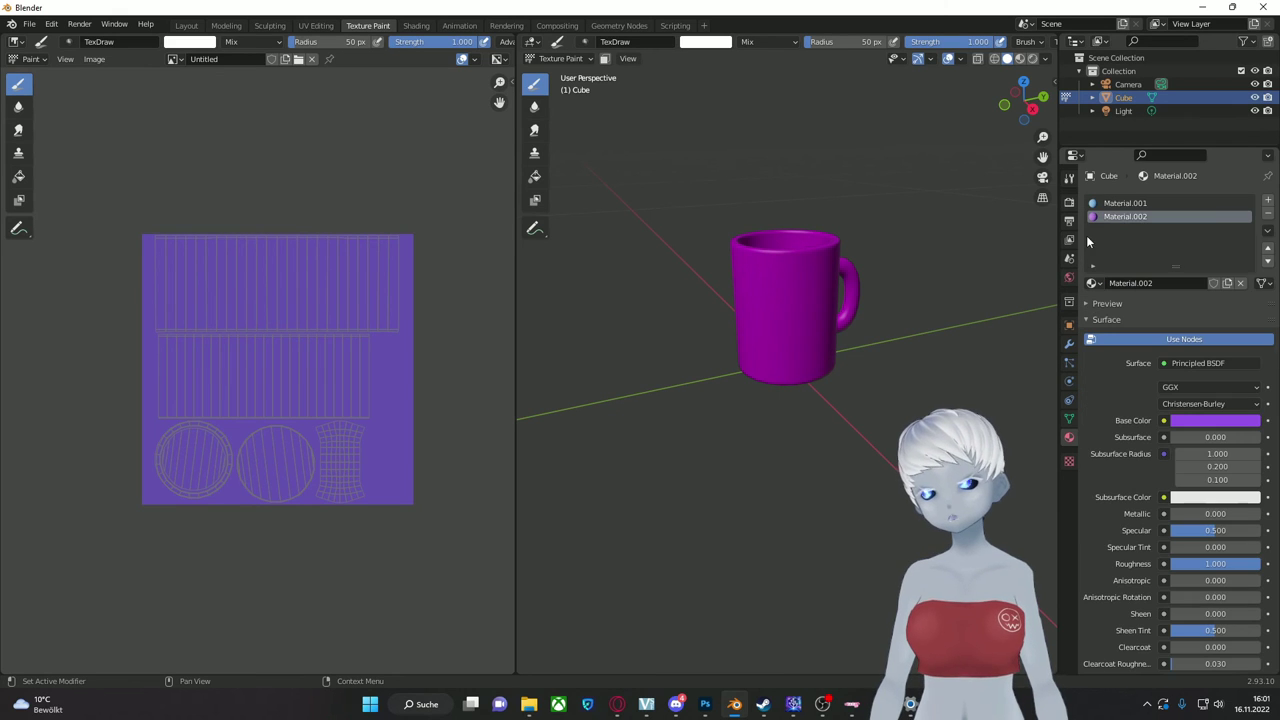
pyautogui.click(1268, 214)
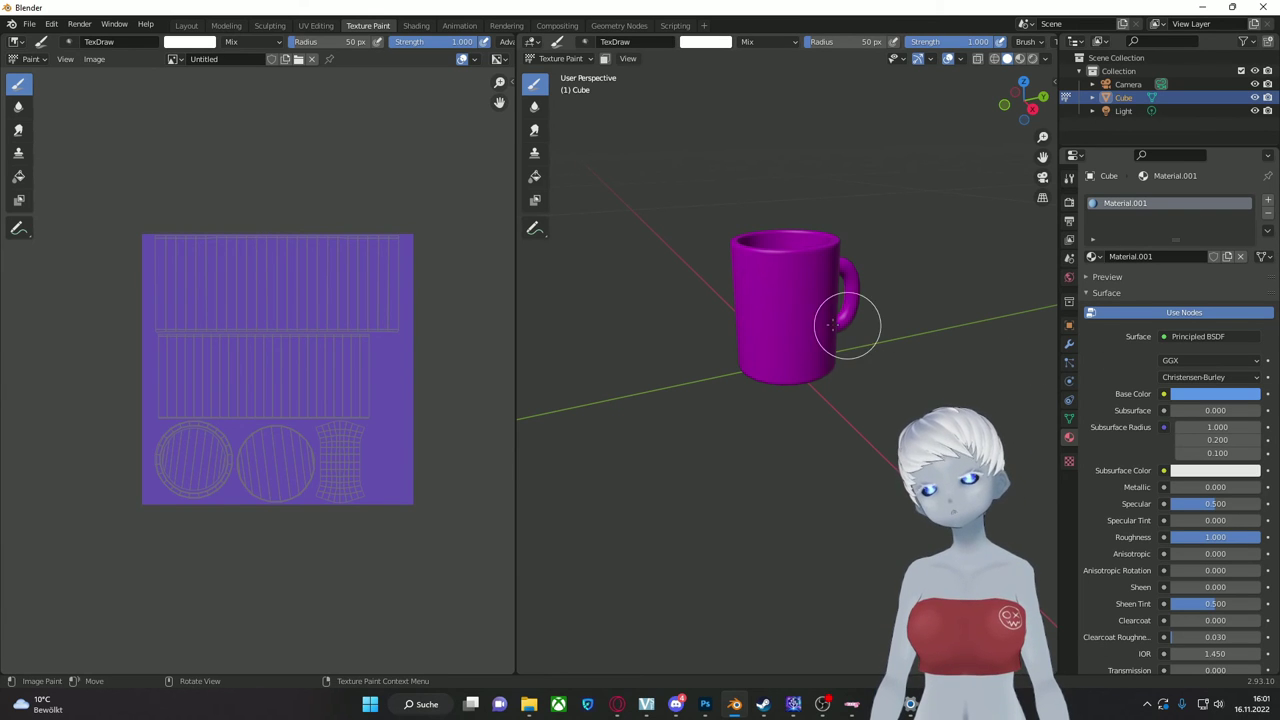
# Step: Show the mug in Material Preview shading and assign an Image Texture to the Base Color of Material.001
pyautogui.click(1020, 58)
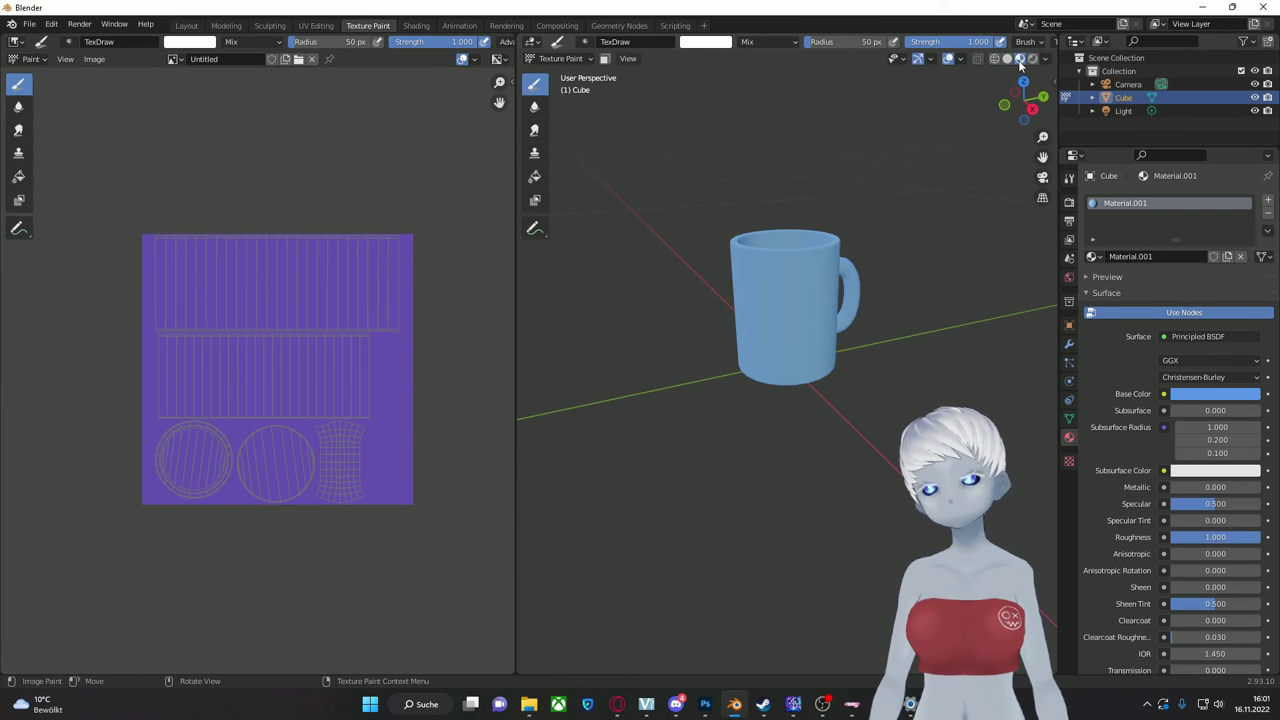
pyautogui.click(1164, 394)
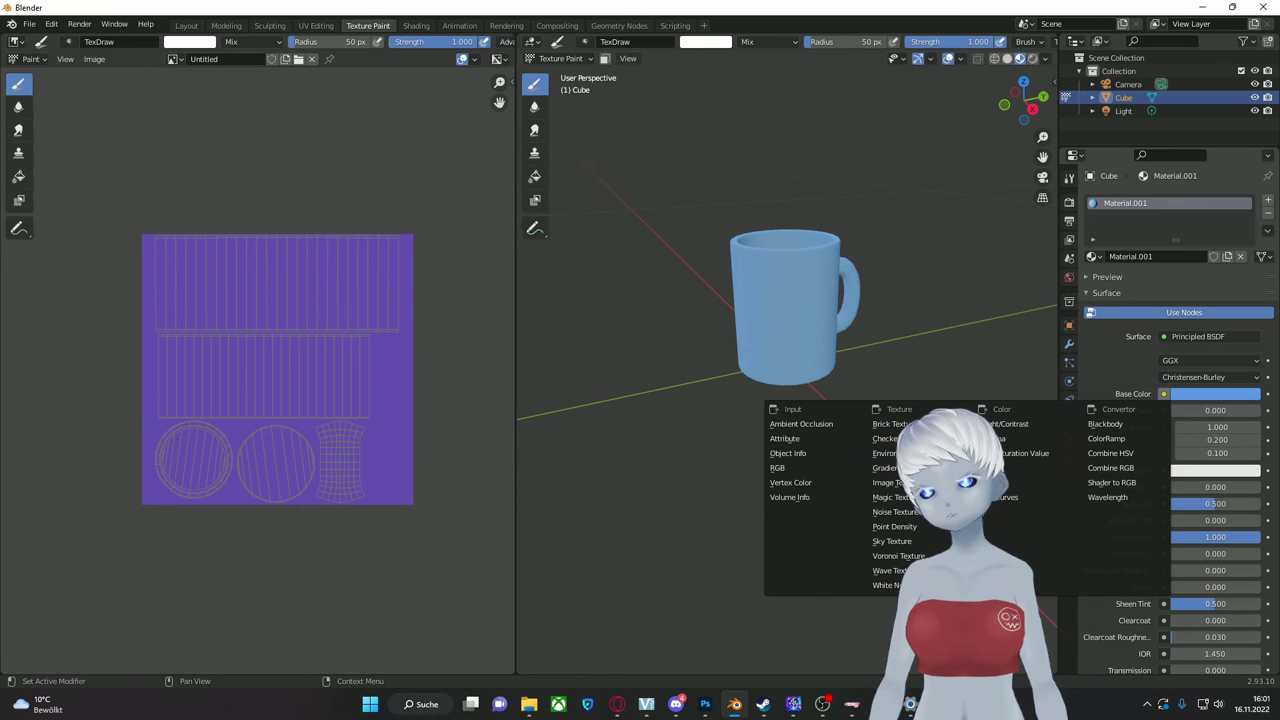
pyautogui.click(886, 484)
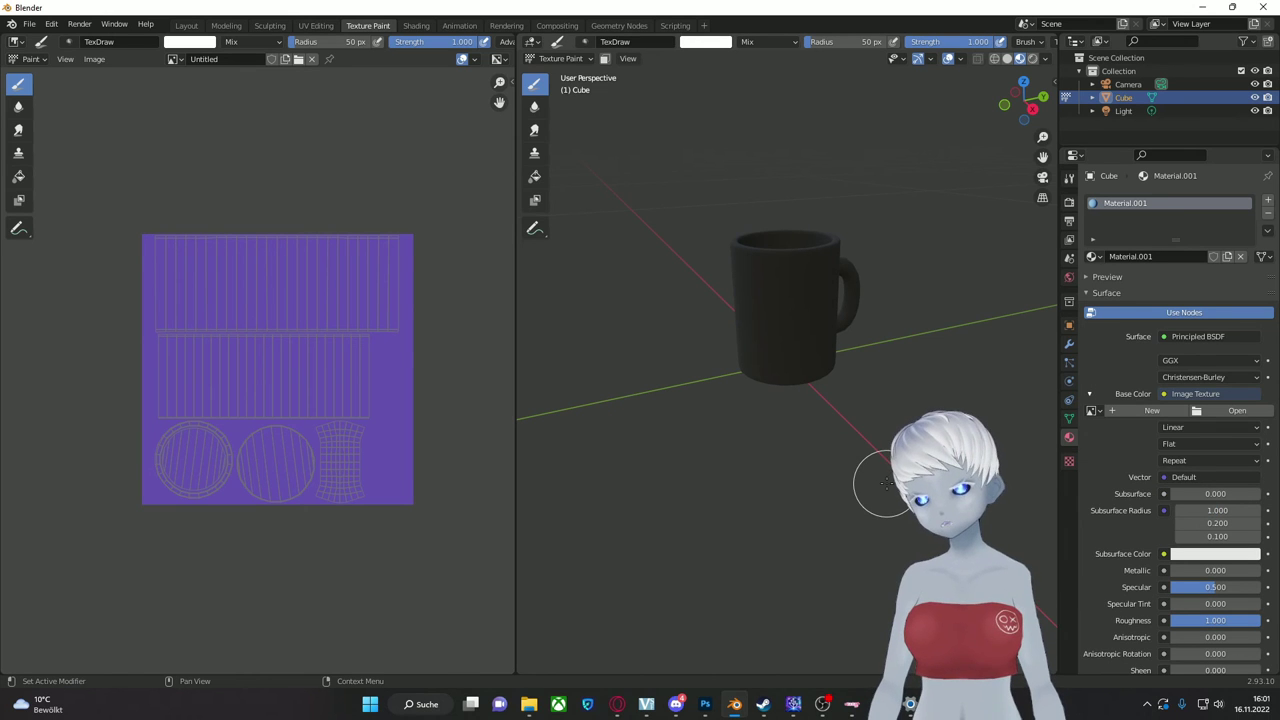
# Step: Load tasse.png from the Pictures folder as the Base Color image of the mug's material
pyautogui.click(1236, 411)
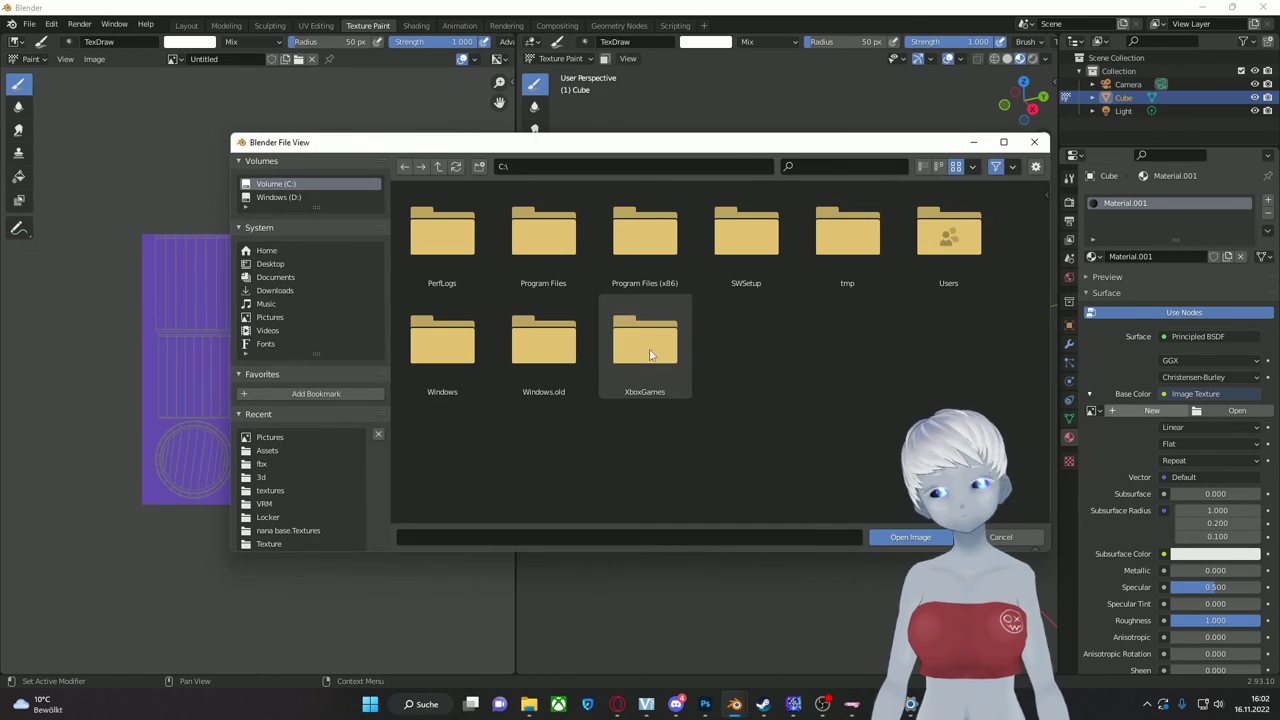
pyautogui.click(268, 437)
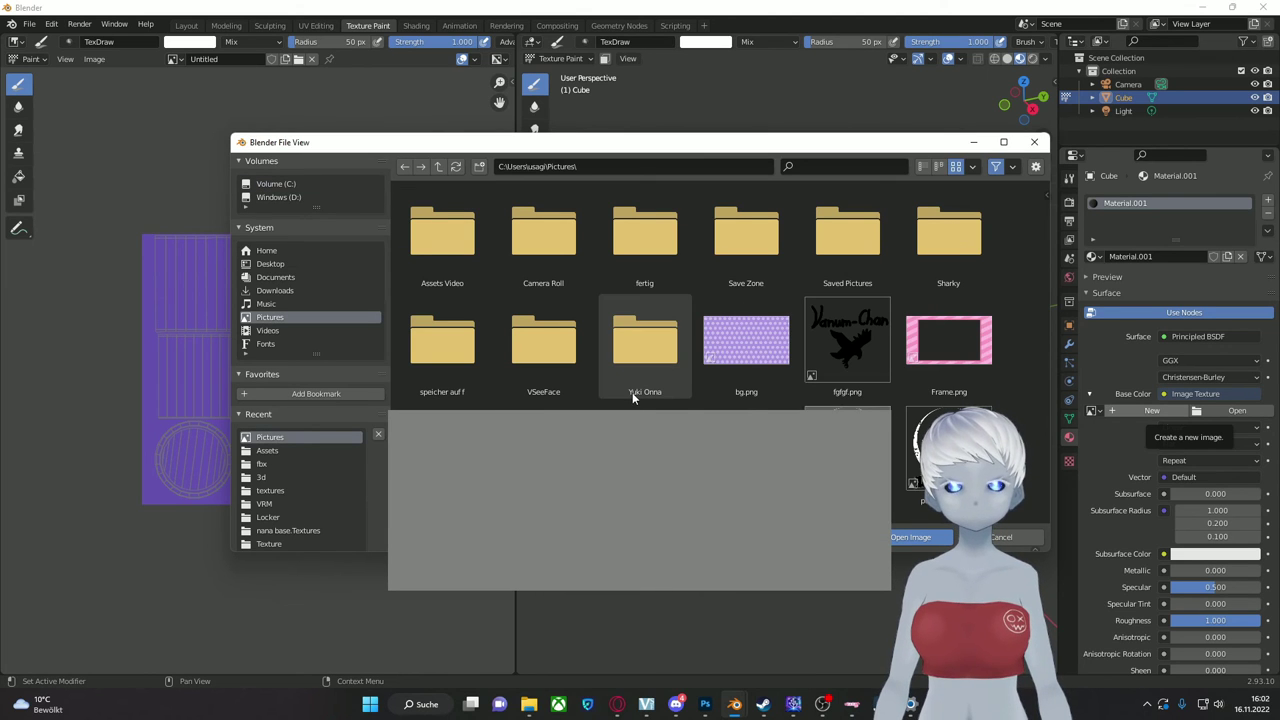
pyautogui.scroll(-2, 623, 465)
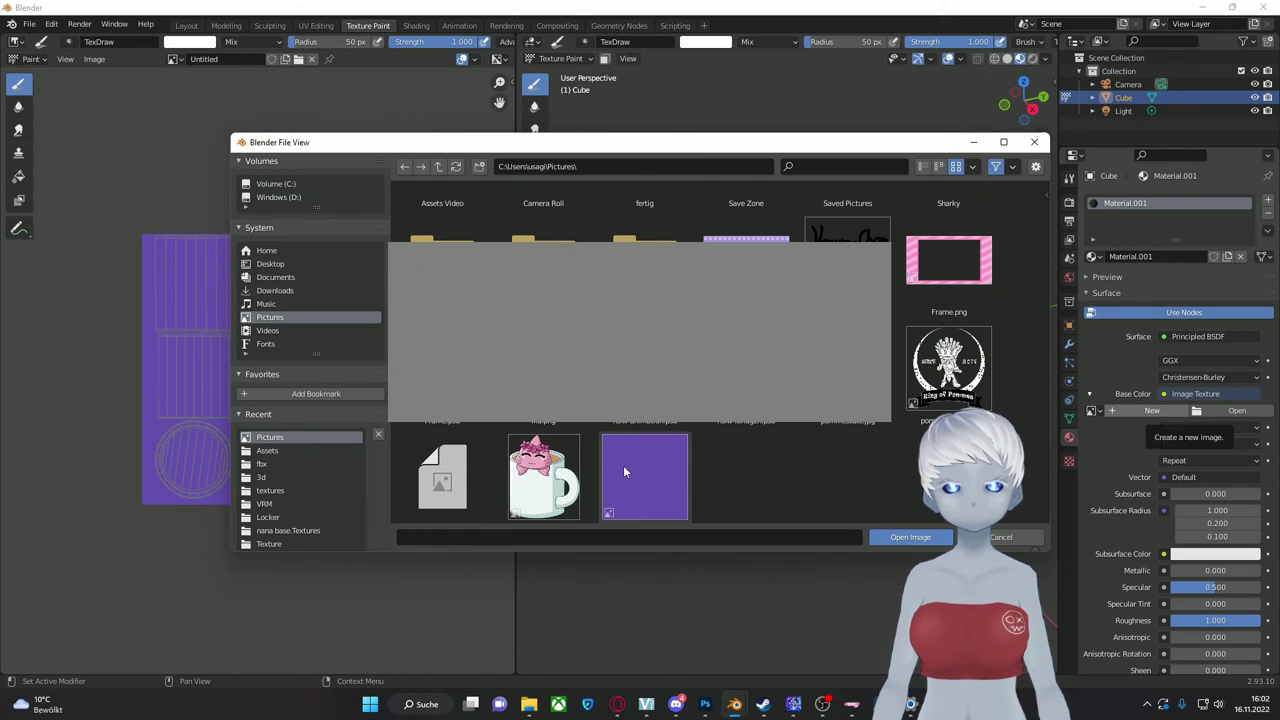
pyautogui.click(623, 465)
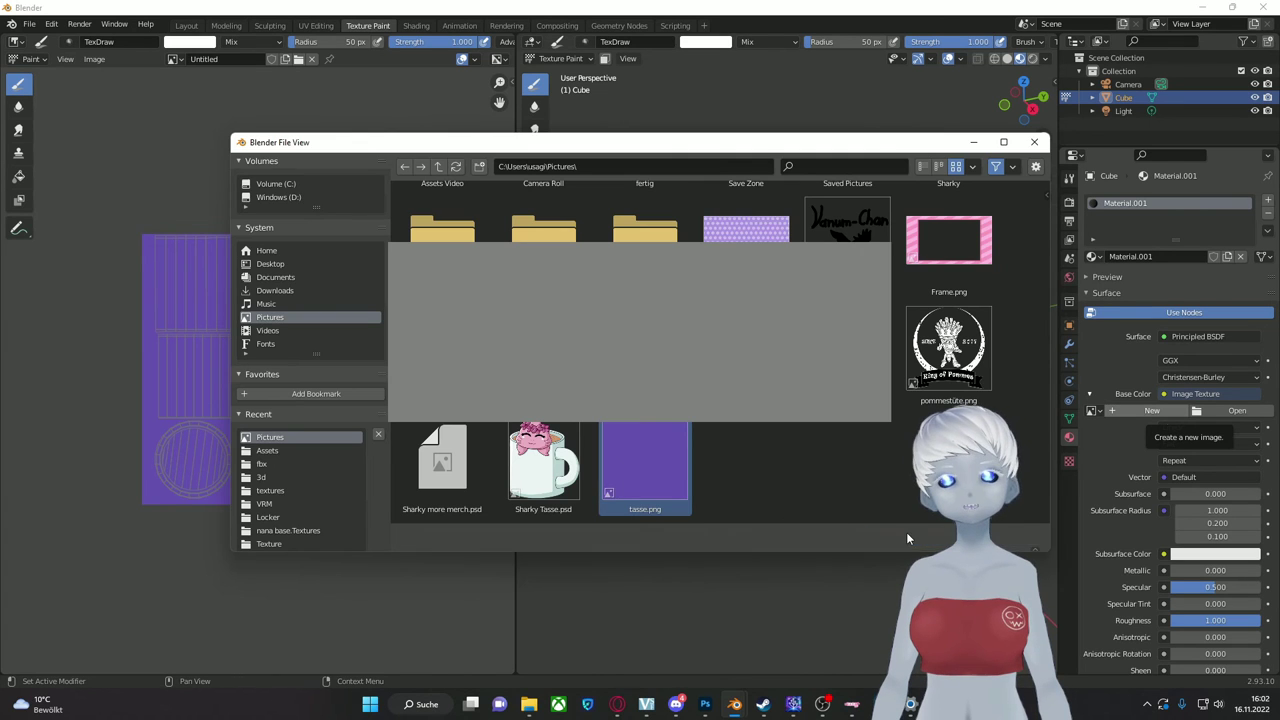
pyautogui.click(908, 537)
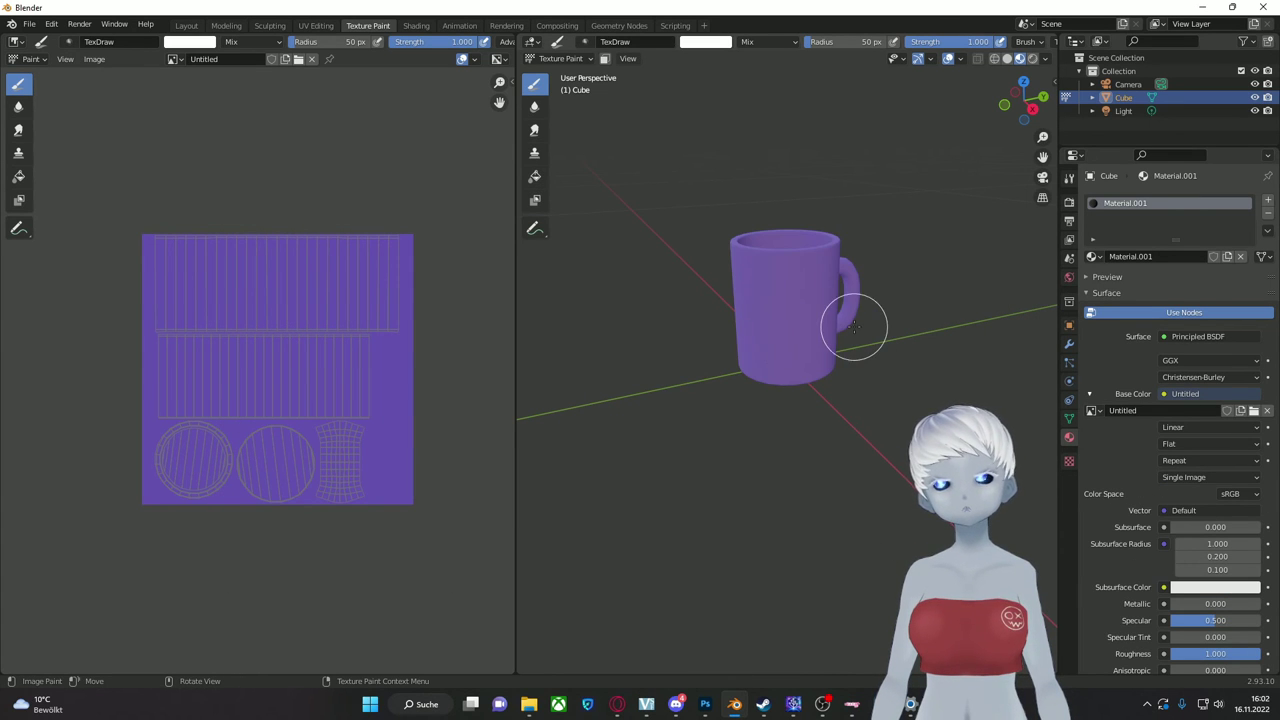
# Step: Try white 50 px brush strokes on the mug's side and on its flat texture, undoing each one
pyautogui.scroll(2, 848, 330)
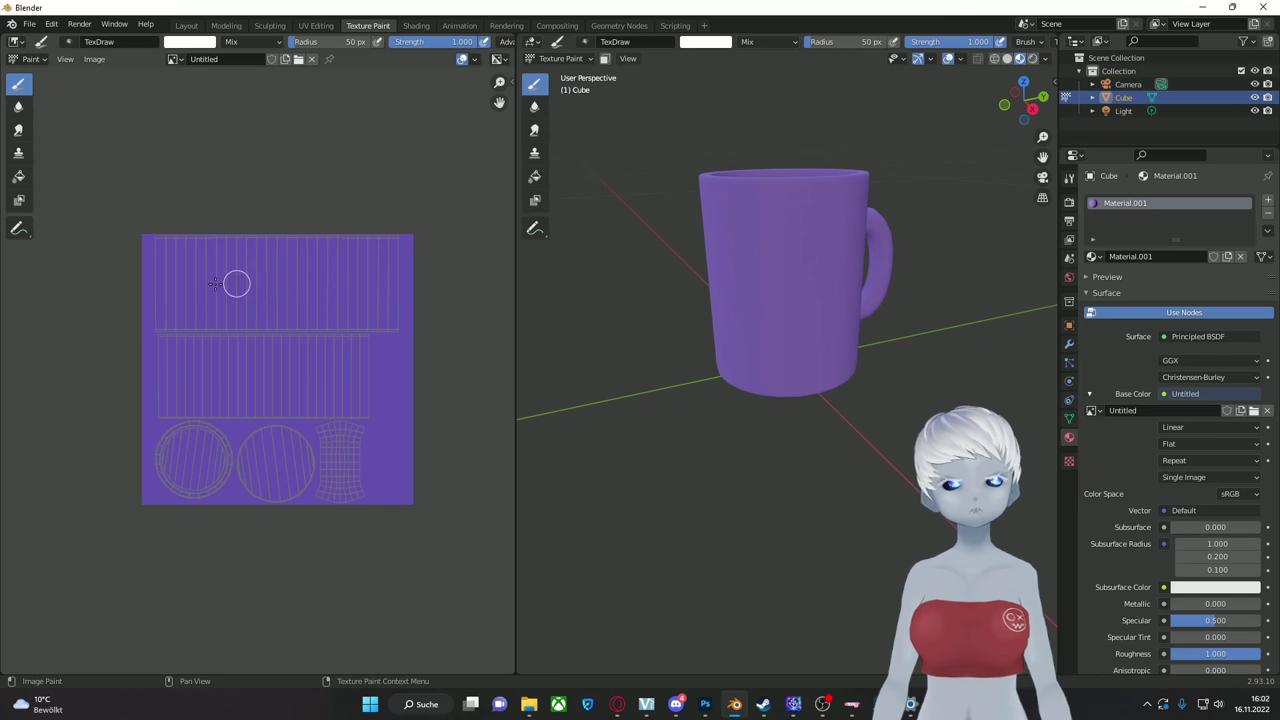
pyautogui.moveTo(871, 243); pyautogui.dragTo(788, 300, button='middle')
pyautogui.moveTo(788, 300); pyautogui.dragTo(830, 288)
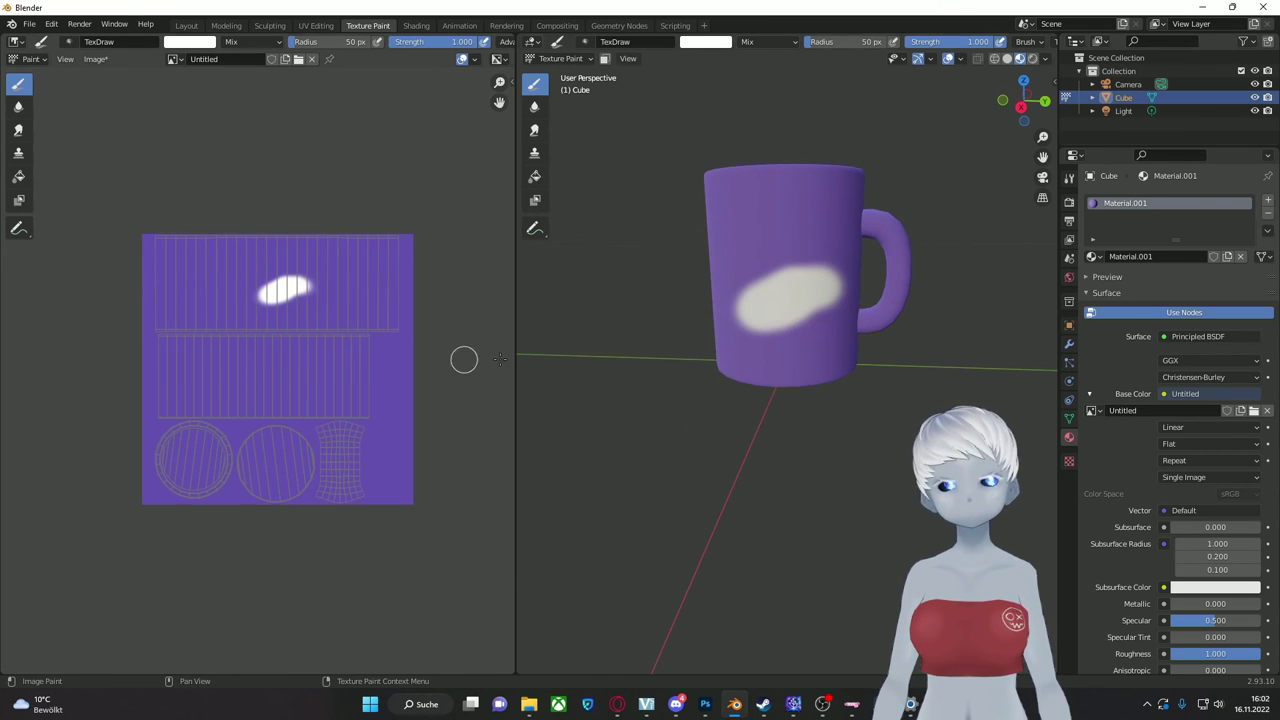
pyautogui.hotkey('ctrl', 'z')
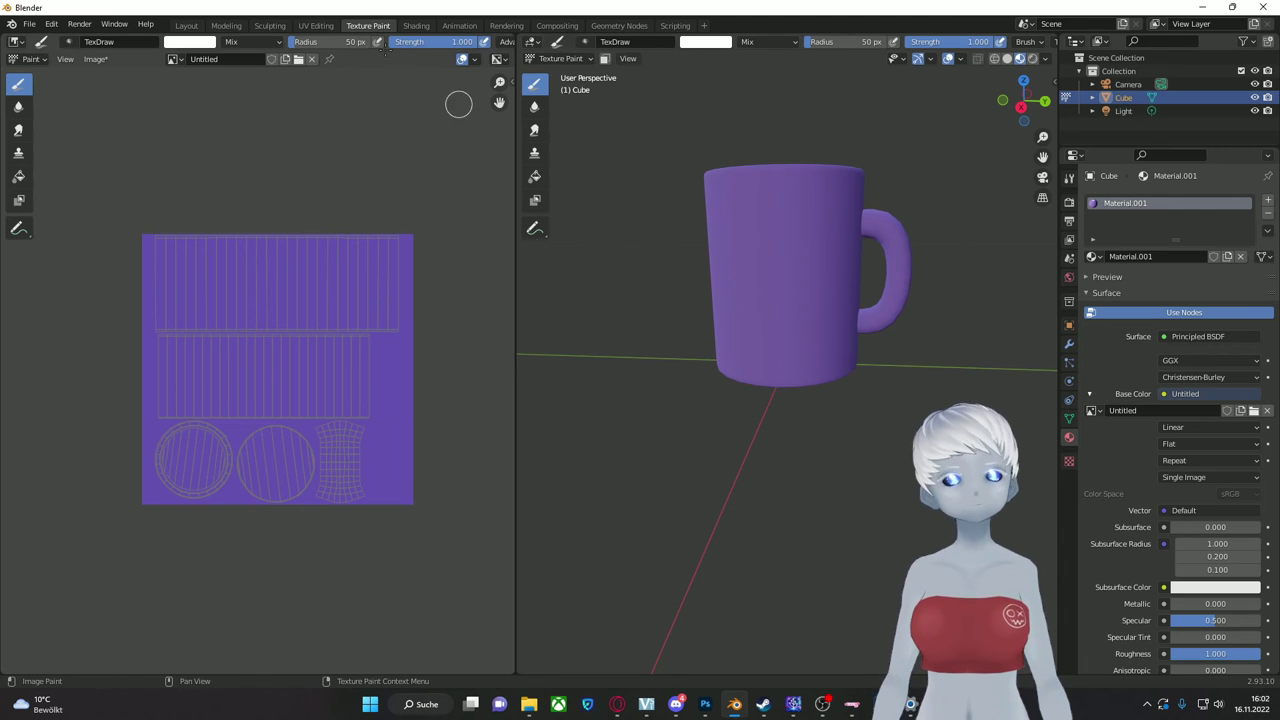
pyautogui.moveTo(695, 262)
pyautogui.mouseDown(button='middle')
pyautogui.moveTo(672, 281)
pyautogui.moveTo(690, 275)
pyautogui.mouseUp(button='middle')
pyautogui.moveTo(737, 240)
pyautogui.mouseDown()
pyautogui.moveTo(777, 309)
pyautogui.moveTo(769, 231)
pyautogui.moveTo(780, 226)
pyautogui.mouseUp()
pyautogui.moveTo(866, 371); pyautogui.dragTo(835, 368, button='middle')
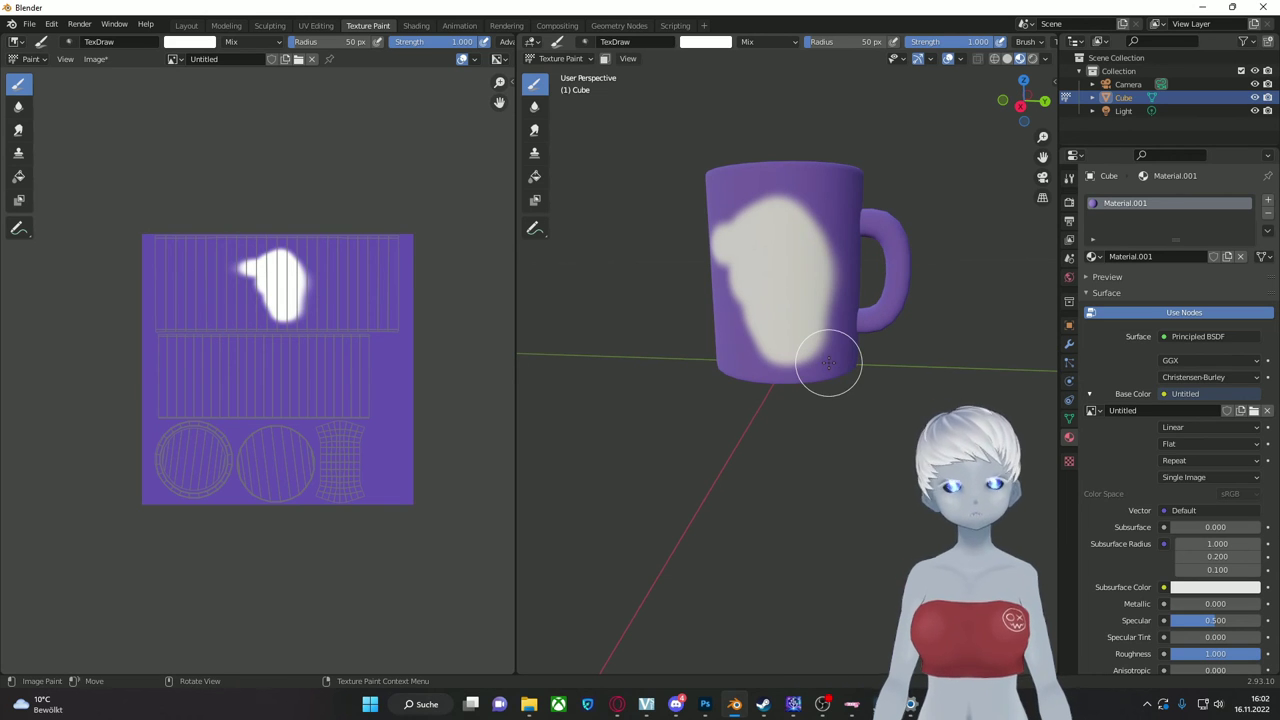
pyautogui.hotkey('ctrl', 'z')
pyautogui.moveTo(170, 294); pyautogui.dragTo(356, 276)
pyautogui.moveTo(771, 229); pyautogui.dragTo(803, 245, button='middle')
pyautogui.scroll(1, 803, 242)
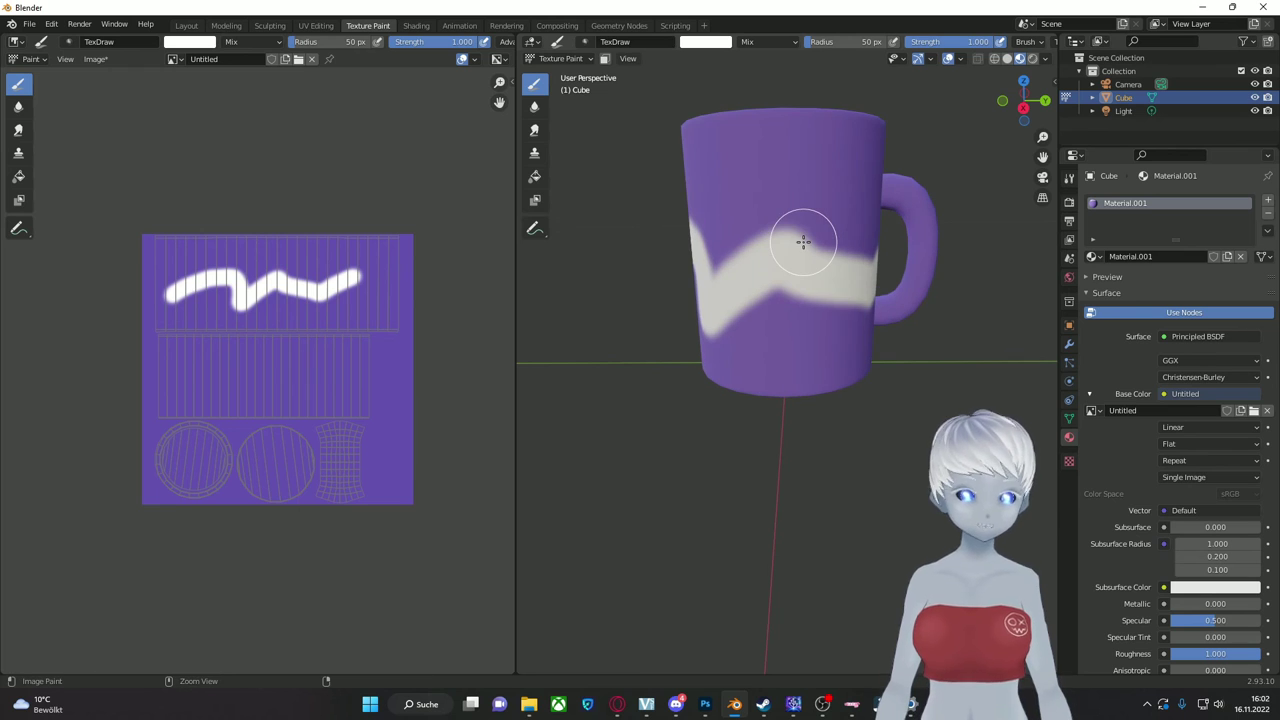
pyautogui.hotkey('ctrl', 'z')
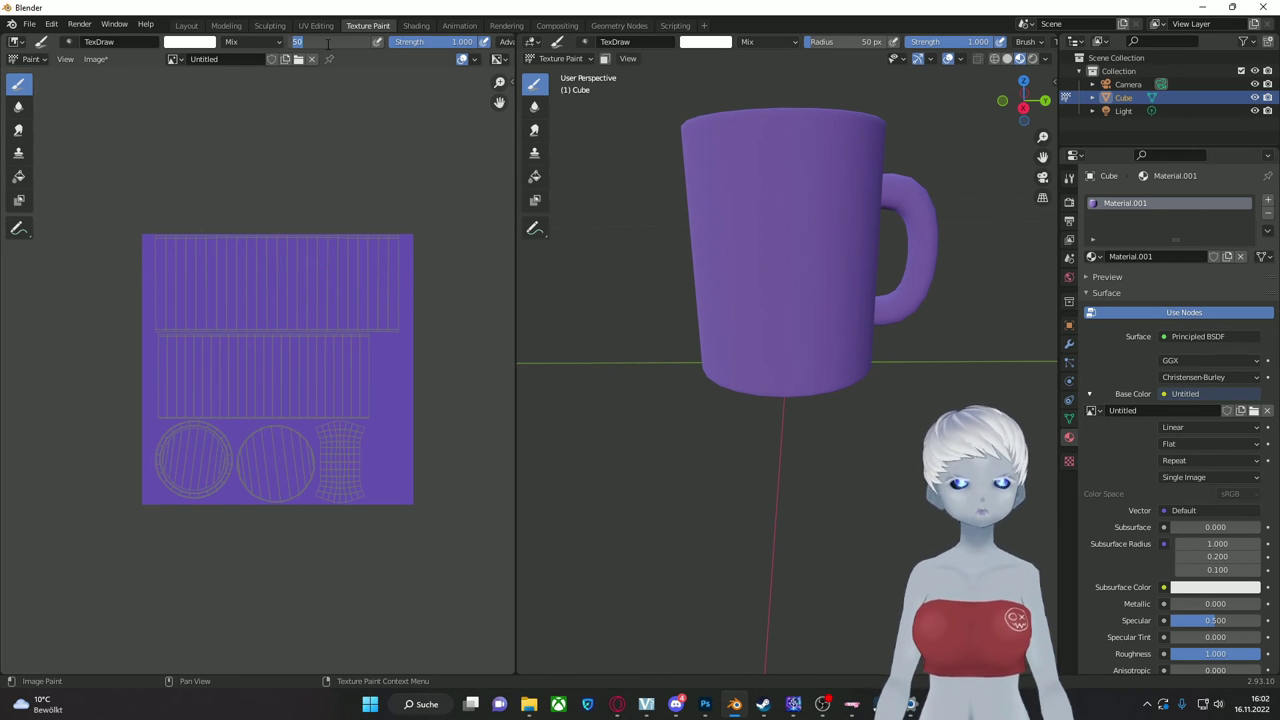
# Step: Set the brush radius to 5 px and hand-letter "Tasse" in white on the mug's outer wall area of the texture
pyautogui.scroll(2, 185, 260)
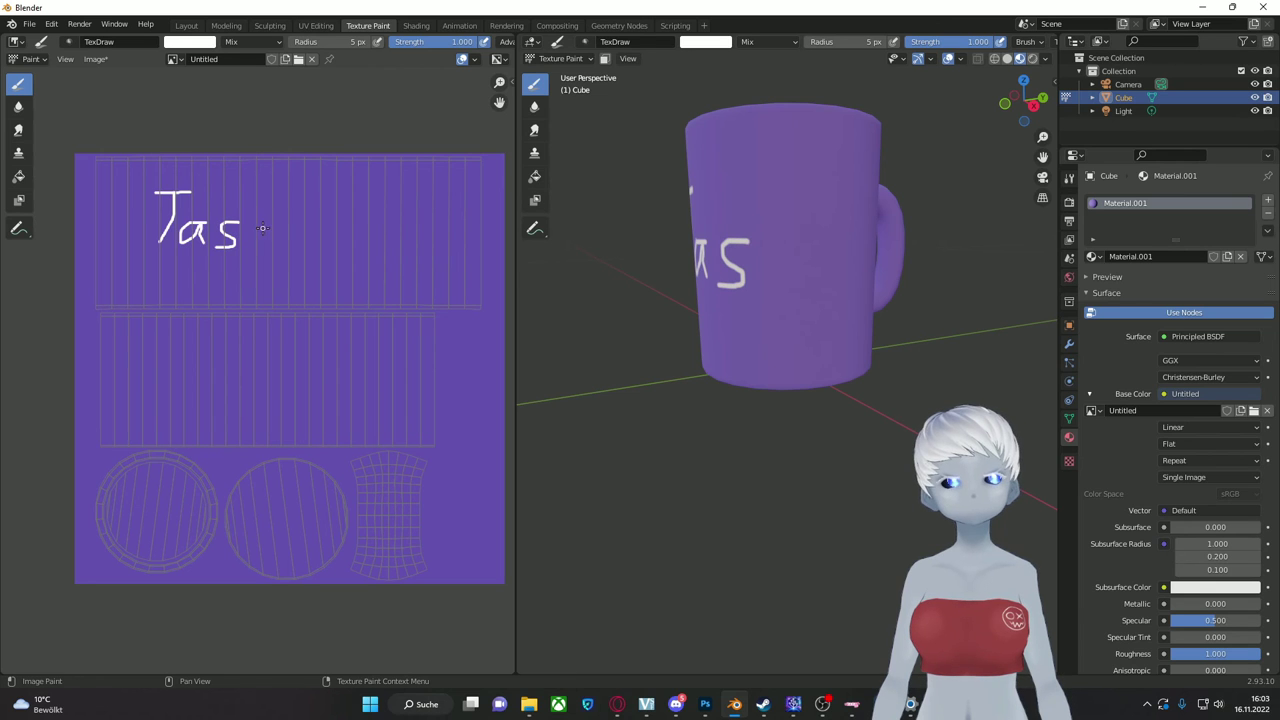
pyautogui.moveTo(640, 290); pyautogui.dragTo(612, 348, button='middle')
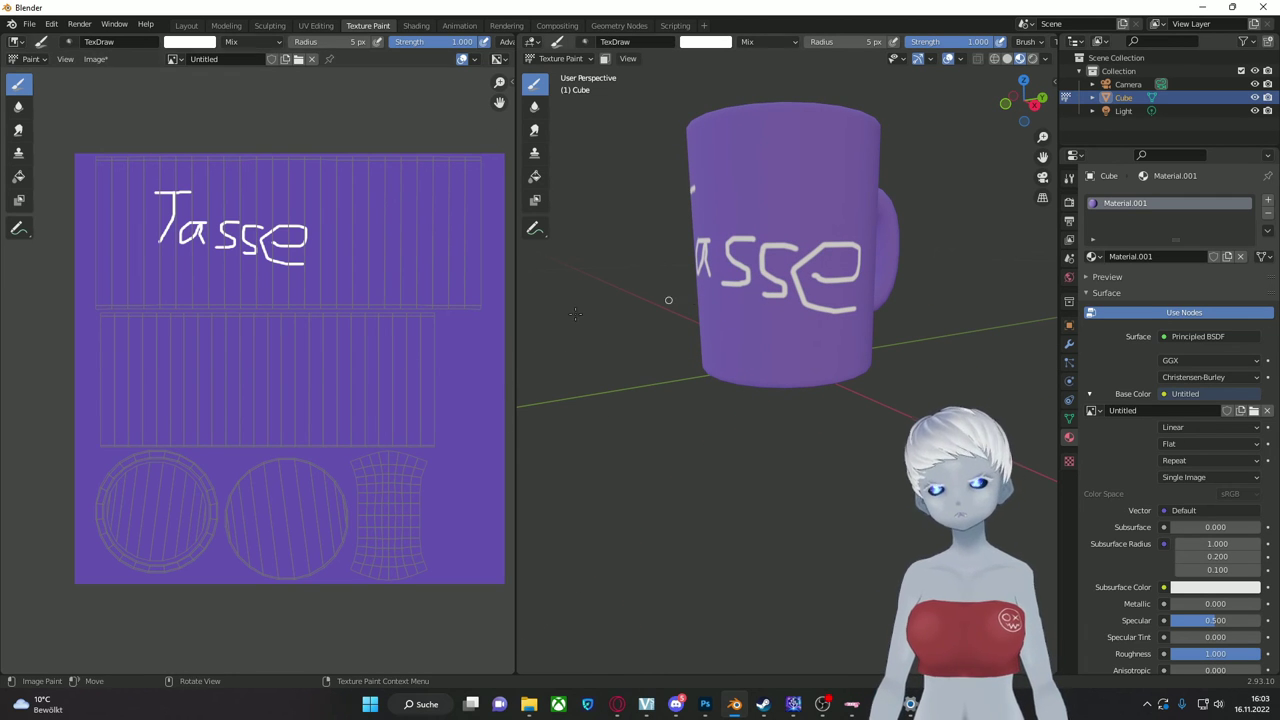
pyautogui.moveTo(590, 330)
pyautogui.mouseDown(button='middle')
pyautogui.moveTo(617, 347)
pyautogui.moveTo(630, 330)
pyautogui.moveTo(610, 335)
pyautogui.mouseUp(button='middle')
# Step: Change the brush color to light violet (hue 0.717, saturation 0.327, value 1.000) and enlarge the brush radius to 33 px
pyautogui.click(184, 42)
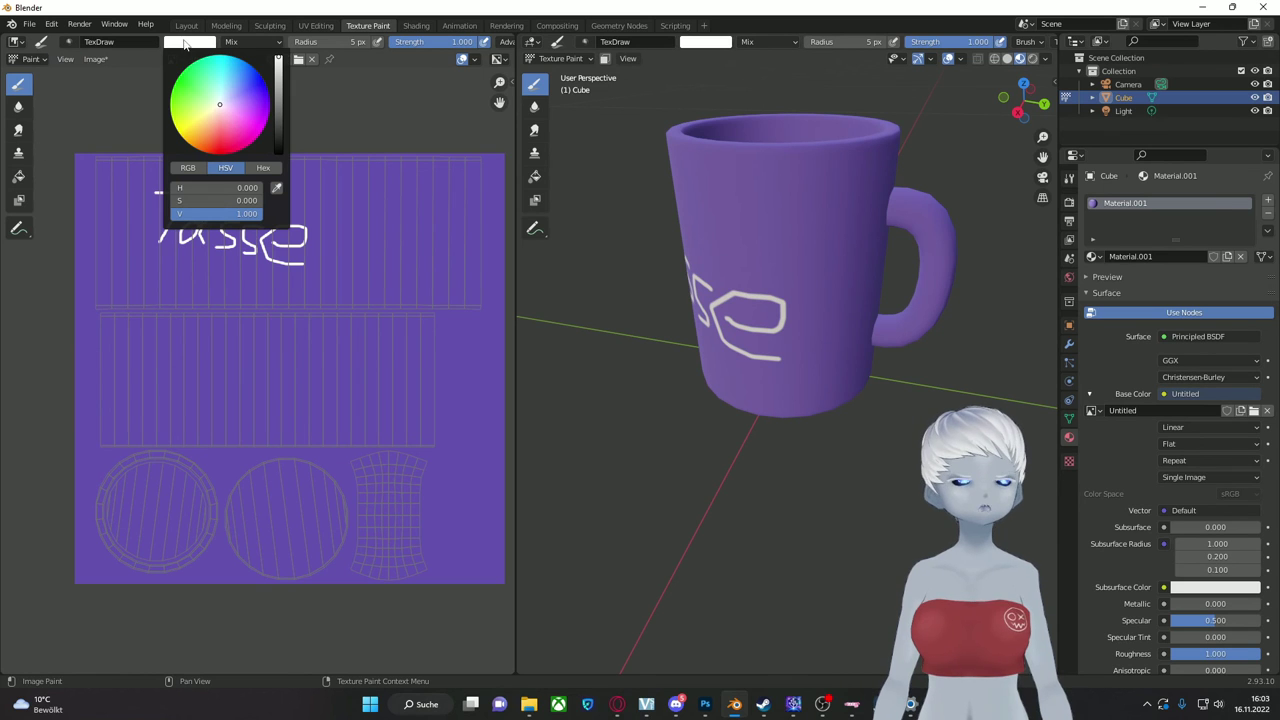
pyautogui.click(252, 126)
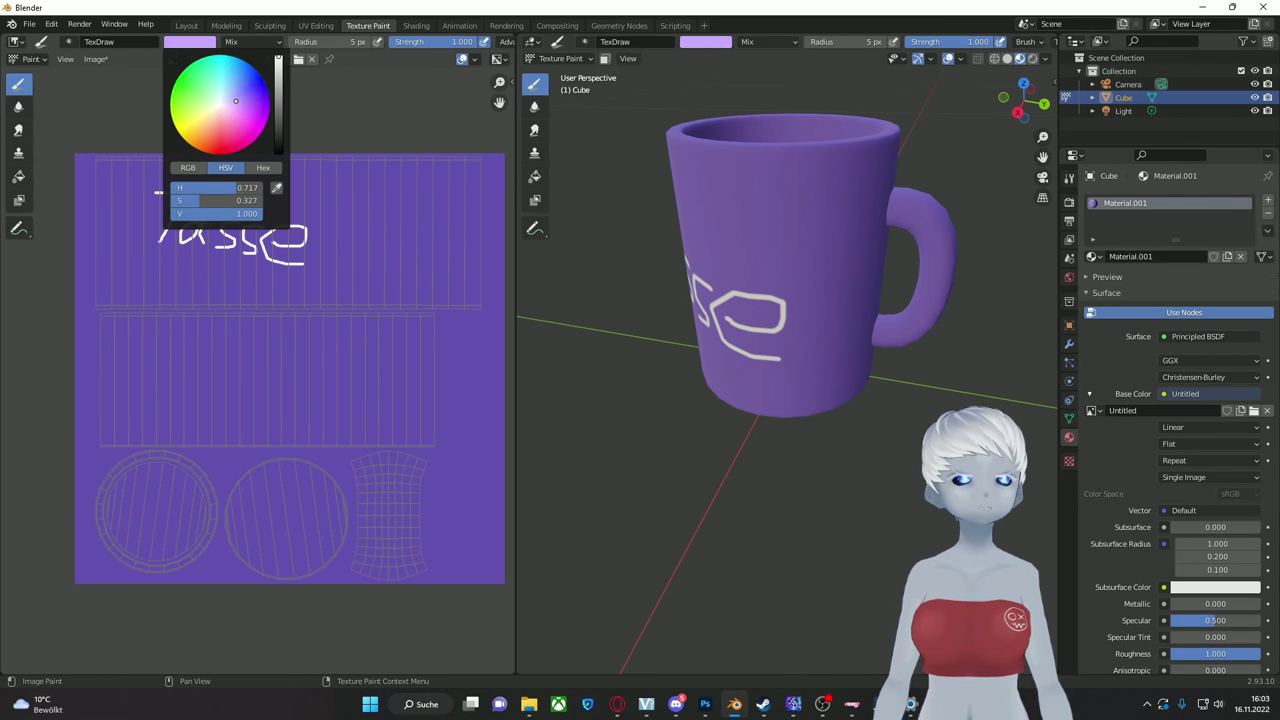
pyautogui.rightClick(394, 520)
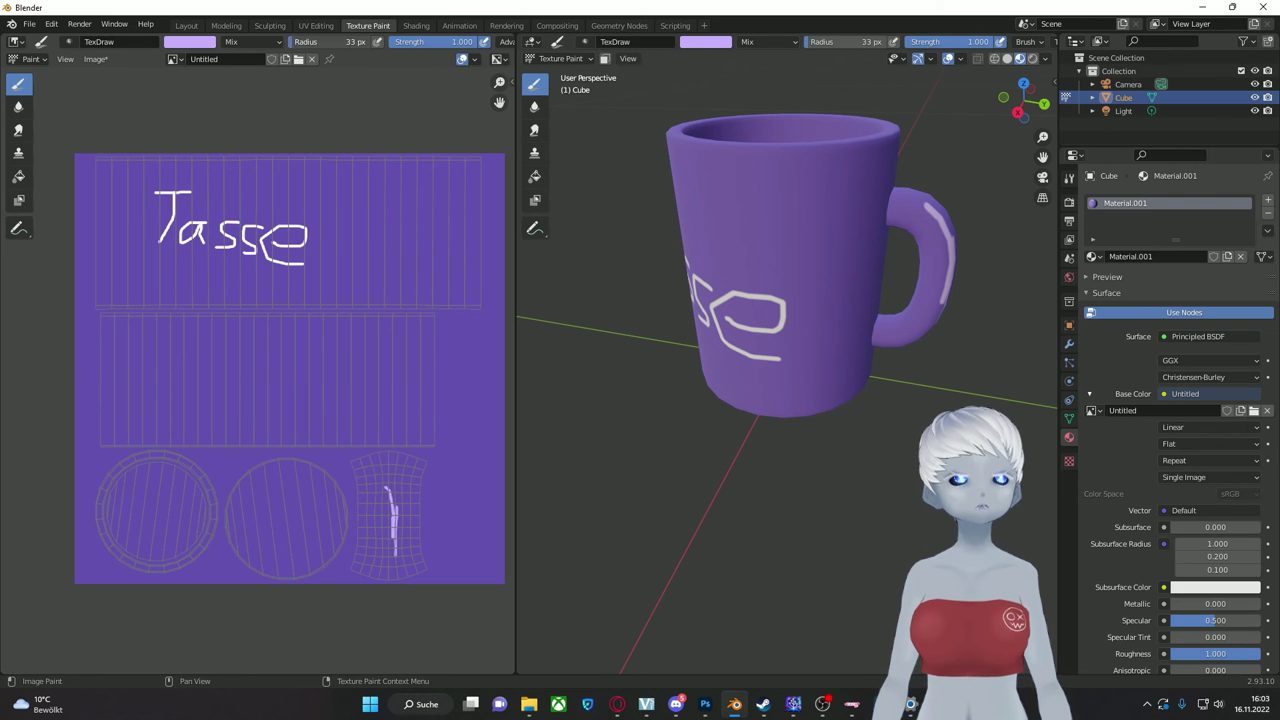
# Step: Cover the handle's whole UV island with light violet using a 49 px brush, undoing any stroke that spills onto neighboring islands
pyautogui.moveTo(418, 512)
pyautogui.mouseDown()
pyautogui.moveTo(416, 468)
pyautogui.moveTo(350, 470)
pyautogui.moveTo(355, 585)
pyautogui.moveTo(385, 478)
pyautogui.moveTo(413, 568)
pyautogui.moveTo(277, 471)
pyautogui.moveTo(315, 500)
pyautogui.mouseUp()
pyautogui.scroll(3, 423, 530)
pyautogui.press('space')
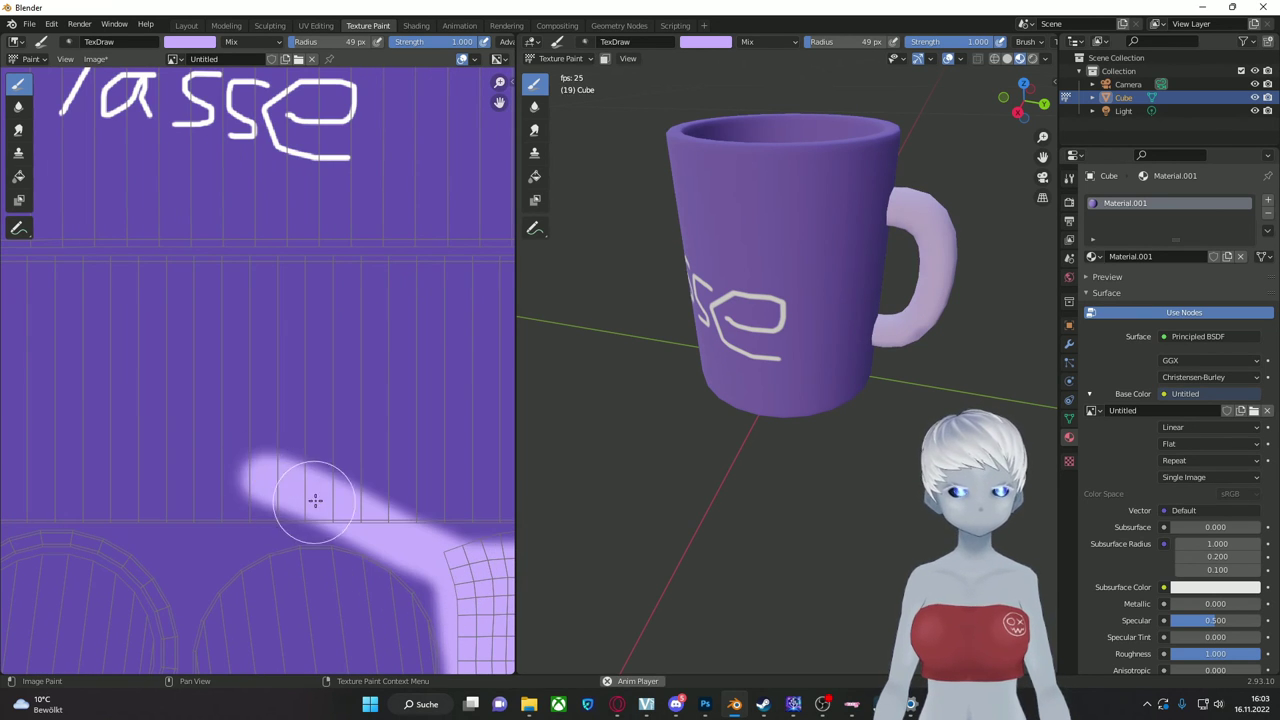
pyautogui.hotkey('ctrl', 'z')
pyautogui.moveTo(315, 497)
pyautogui.mouseDown(button='middle')
pyautogui.moveTo(223, 409)
pyautogui.moveTo(274, 476)
pyautogui.mouseUp(button='middle')
pyautogui.moveTo(240, 465)
pyautogui.mouseDown()
pyautogui.moveTo(313, 456)
pyautogui.moveTo(332, 474)
pyautogui.moveTo(301, 505)
pyautogui.moveTo(354, 574)
pyautogui.moveTo(357, 462)
pyautogui.moveTo(337, 461)
pyautogui.moveTo(349, 460)
pyautogui.moveTo(358, 578)
pyautogui.mouseUp()
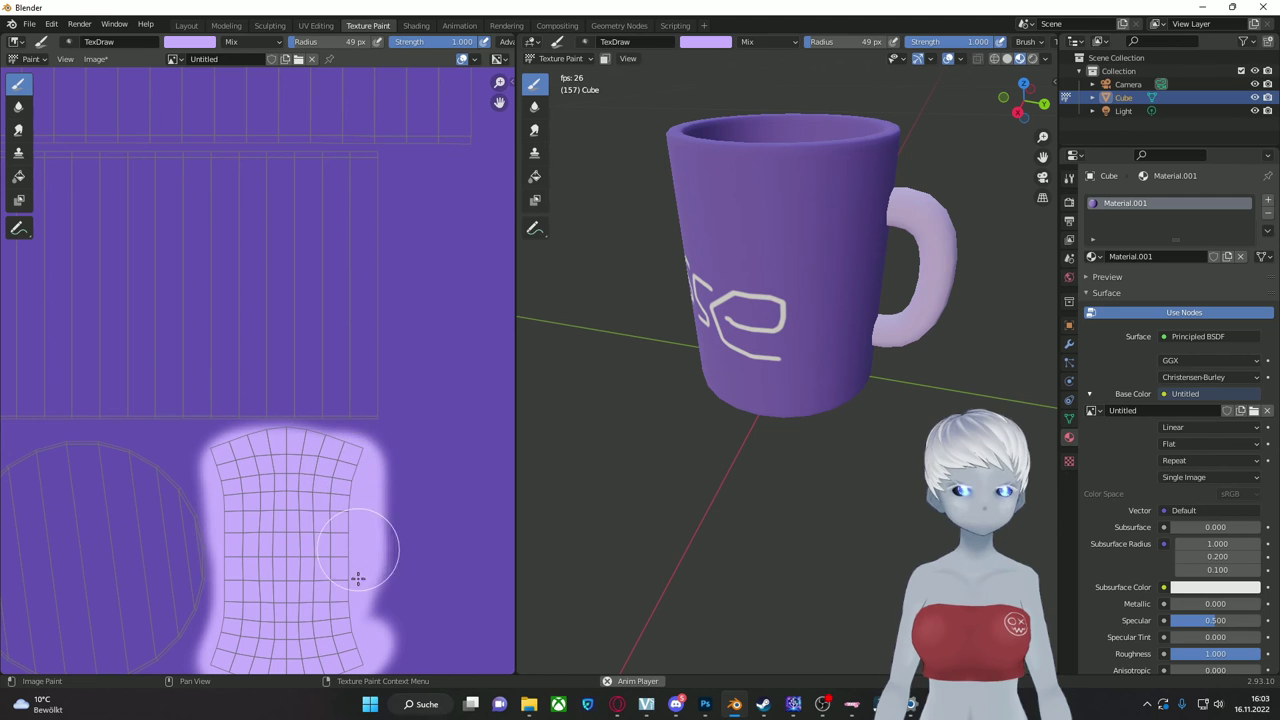
pyautogui.scroll(-2, 358, 578)
pyautogui.moveTo(360, 600); pyautogui.dragTo(380, 563, button='middle')
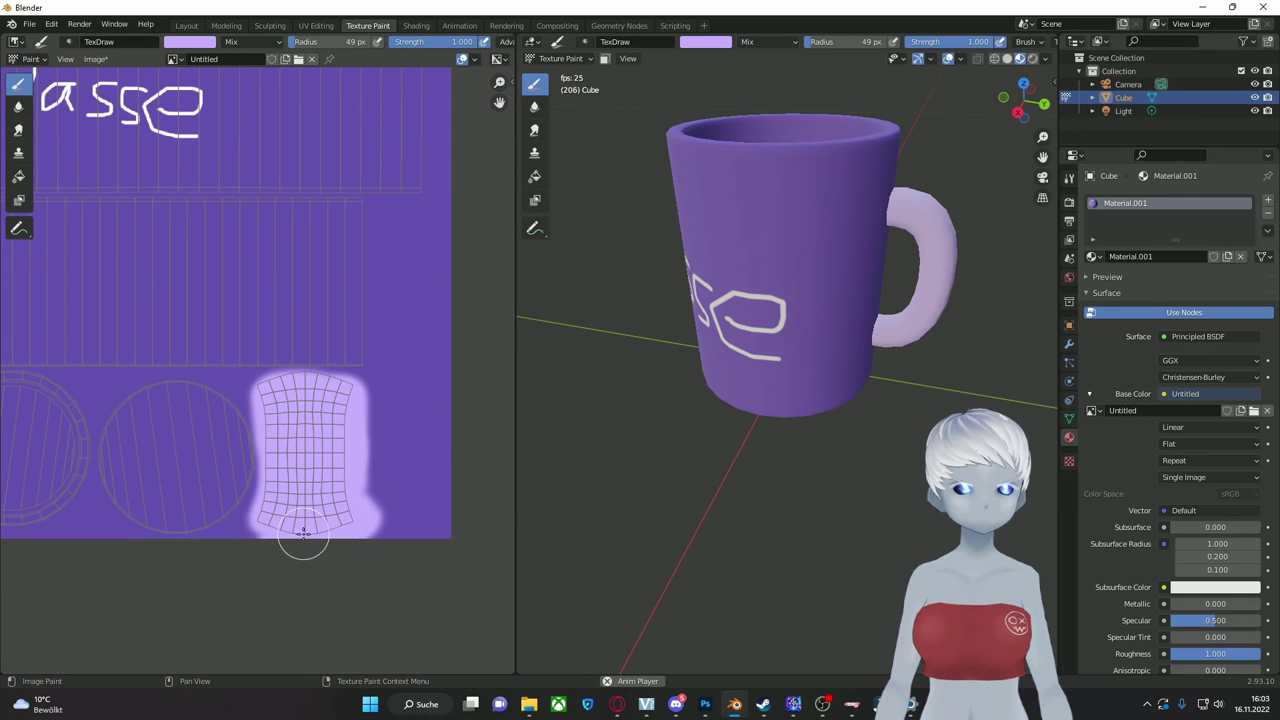
# Step: Try light violet dabs on the two round UV islands to locate the mug's inner bottom, and undo them
pyautogui.moveTo(857, 434); pyautogui.dragTo(919, 530, button='middle')
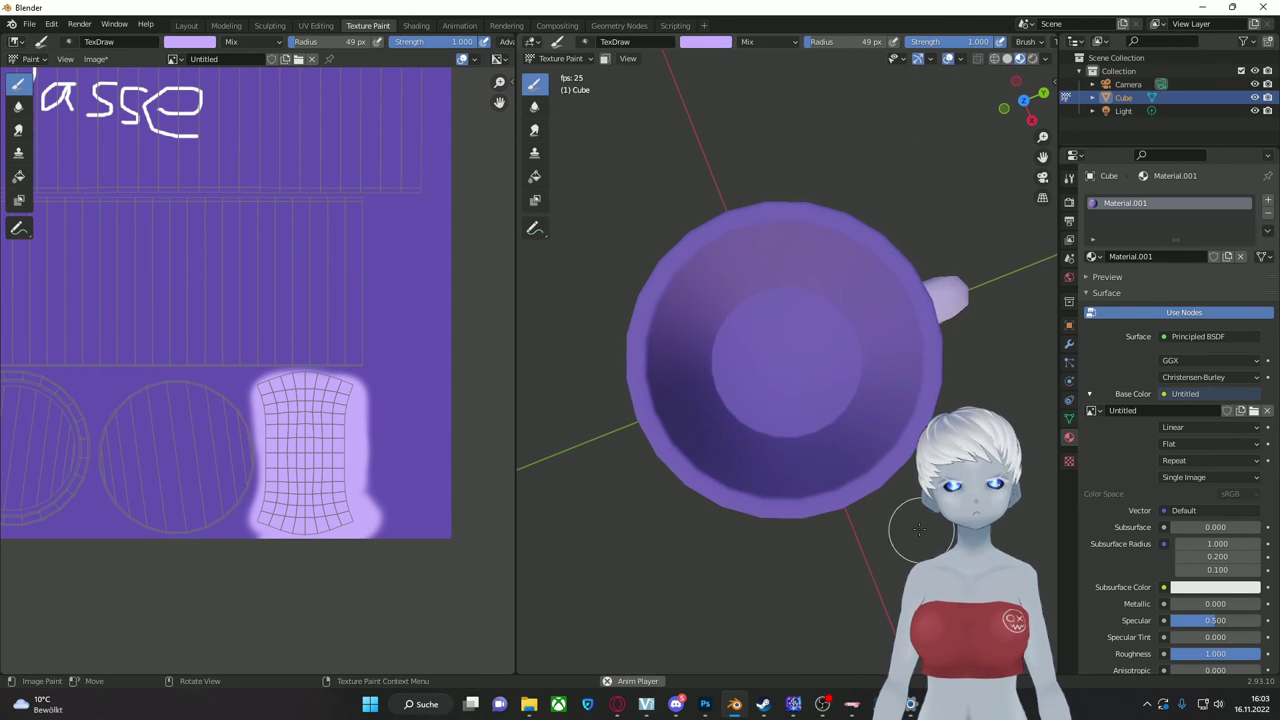
pyautogui.moveTo(205, 465); pyautogui.dragTo(343, 460, button='middle')
pyautogui.click(321, 456)
pyautogui.moveTo(729, 440)
pyautogui.mouseDown(button='middle')
pyautogui.moveTo(745, 340)
pyautogui.moveTo(766, 413)
pyautogui.moveTo(775, 380)
pyautogui.mouseUp(button='middle')
pyautogui.hotkey('ctrl', 'z')
pyautogui.moveTo(137, 465)
pyautogui.mouseDown()
pyautogui.moveTo(143, 433)
pyautogui.moveTo(146, 463)
pyautogui.moveTo(178, 461)
pyautogui.moveTo(174, 430)
pyautogui.moveTo(127, 420)
pyautogui.moveTo(118, 457)
pyautogui.moveTo(152, 473)
pyautogui.moveTo(173, 449)
pyautogui.moveTo(165, 419)
pyautogui.moveTo(118, 438)
pyautogui.mouseUp()
pyautogui.hotkey('ctrl', 'z')
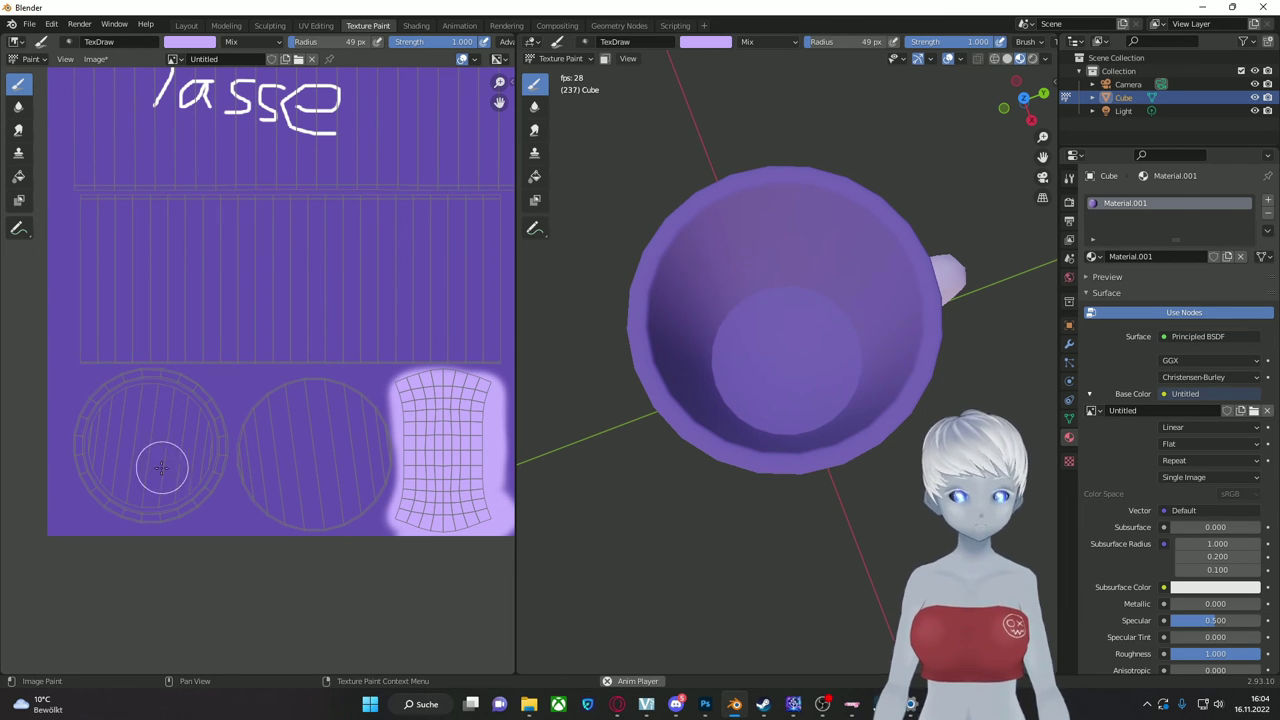
# Step: Reduce the brush radius to 24 px and paint a filled light violet heart on the mug's inner bottom
pyautogui.rightClick(145, 478)
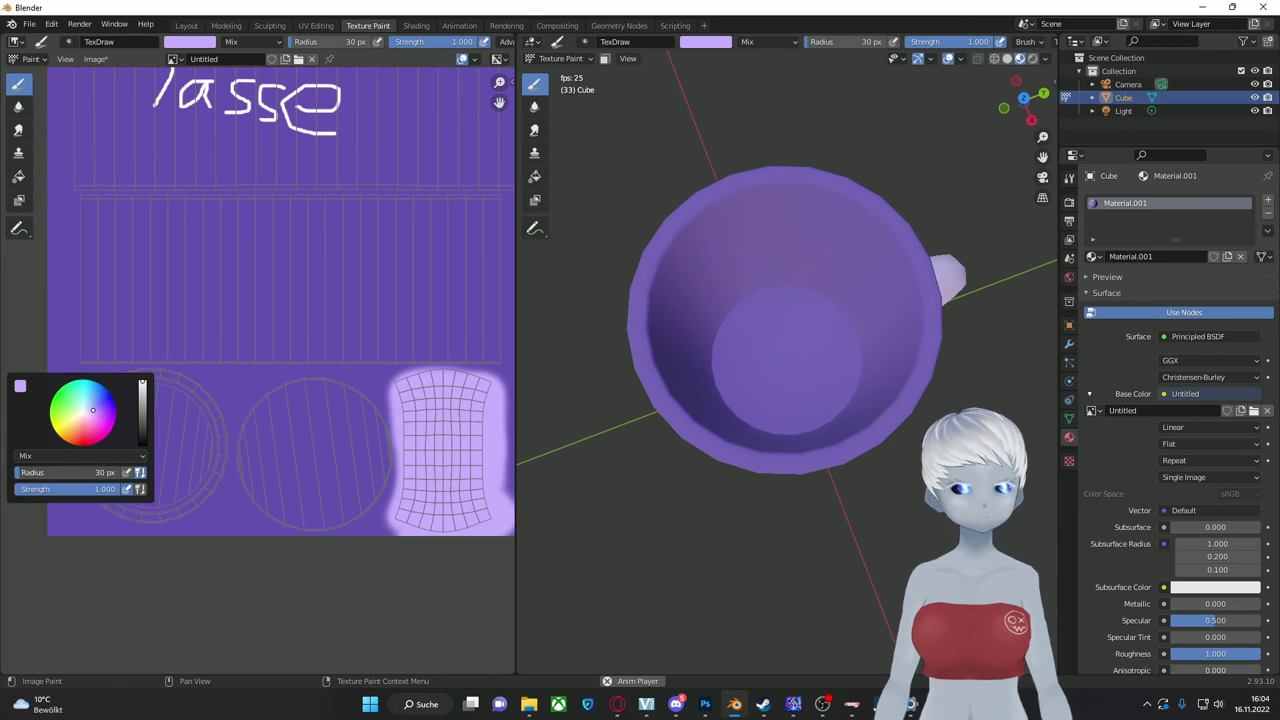
pyautogui.moveTo(80, 472); pyautogui.dragTo(60, 472)
pyautogui.moveTo(137, 478)
pyautogui.mouseDown()
pyautogui.moveTo(130, 422)
pyautogui.moveTo(149, 421)
pyautogui.moveTo(154, 441)
pyautogui.moveTo(174, 427)
pyautogui.moveTo(193, 443)
pyautogui.moveTo(143, 481)
pyautogui.mouseUp()
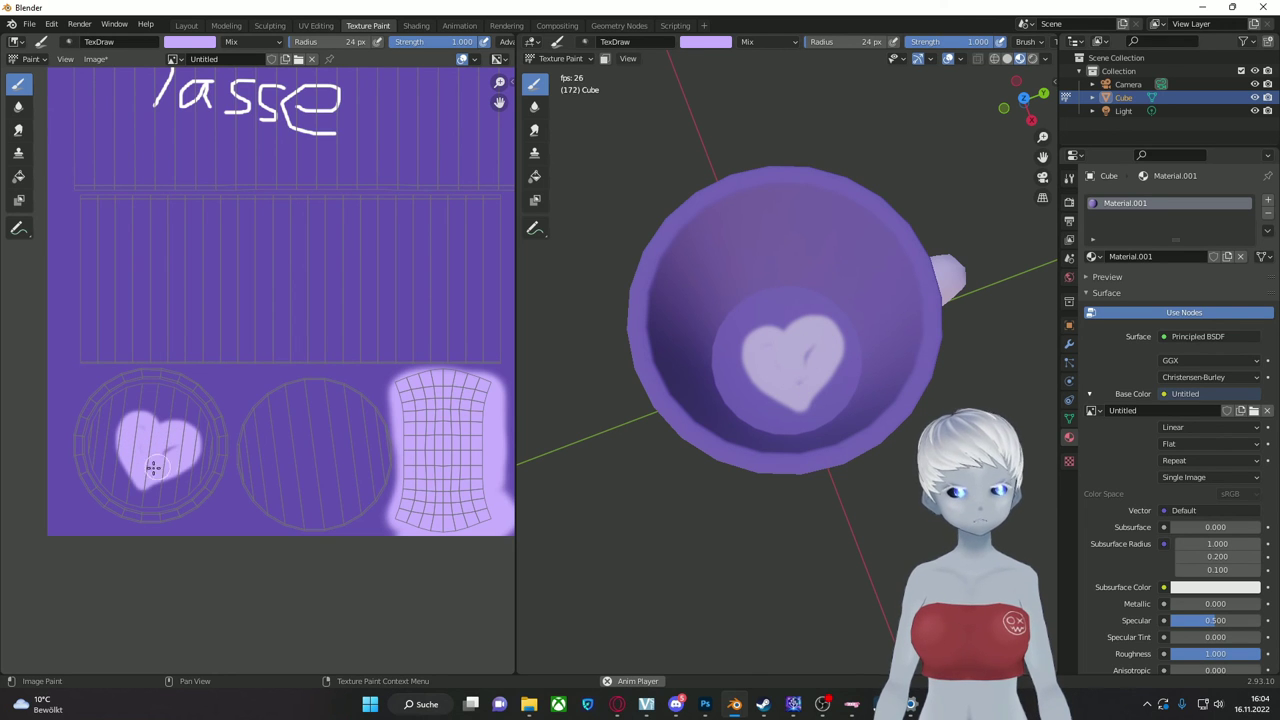
# Step: Check the painted mug from the side and save the painted texture image
pyautogui.scroll(-3, 172, 446)
pyautogui.moveTo(780, 320); pyautogui.dragTo(836, 343, button='middle')
pyautogui.moveTo(819, 228)
pyautogui.mouseDown(button='middle')
pyautogui.moveTo(850, 240)
pyautogui.moveTo(850, 330)
pyautogui.moveTo(830, 235)
pyautogui.mouseUp(button='middle')
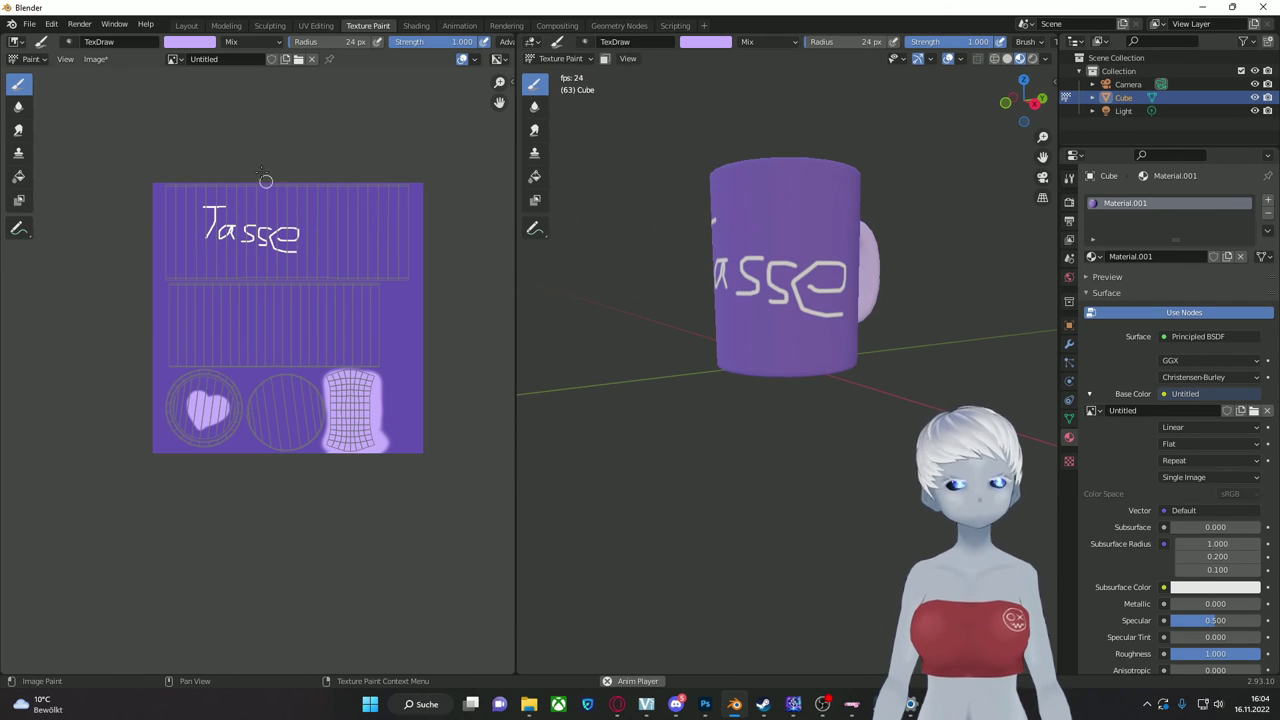
pyautogui.click(96, 59)
pyautogui.click(104, 166)
# Step: Give the mug's material a shiny metal look with Metallic 1.000 and Roughness 0.000
pyautogui.moveTo(760, 290); pyautogui.dragTo(730, 278, button='middle')
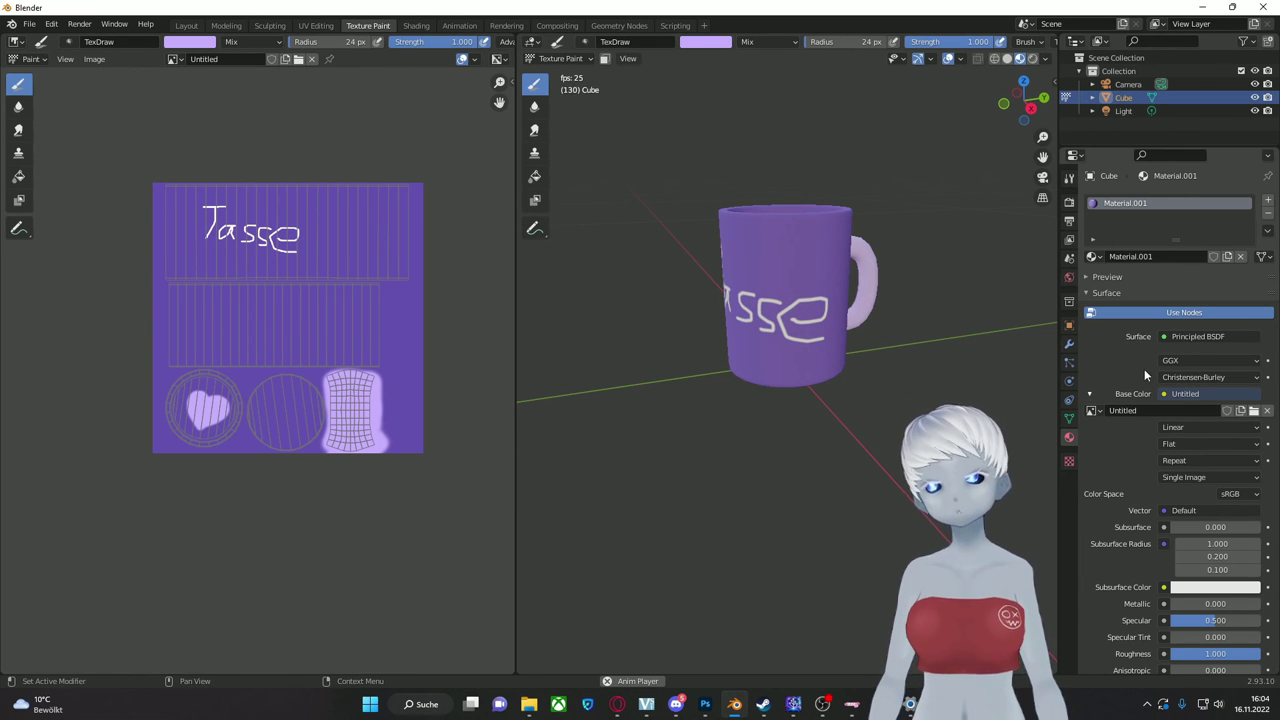
pyautogui.moveTo(833, 279); pyautogui.dragTo(900, 280, button='middle')
pyautogui.moveTo(1185, 604); pyautogui.dragTo(1262, 604)
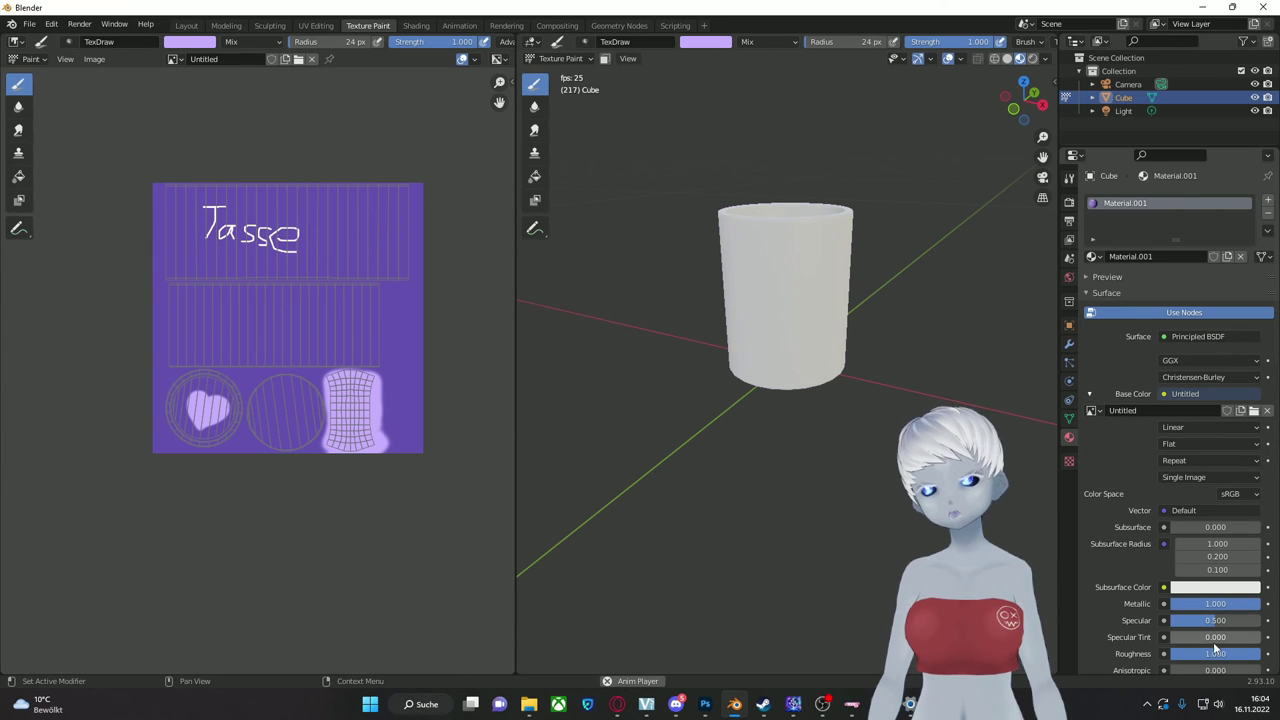
pyautogui.moveTo(1205, 656); pyautogui.dragTo(1168, 653)
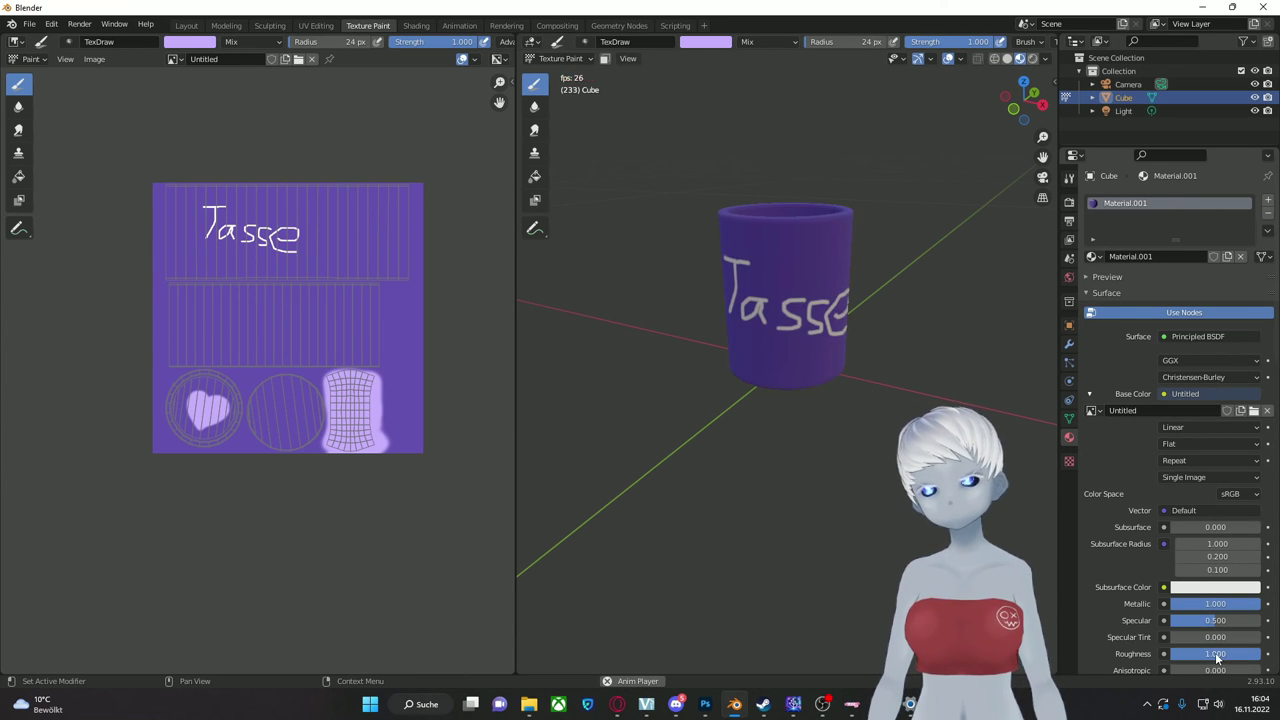
pyautogui.moveTo(794, 443); pyautogui.dragTo(700, 440, button='middle')
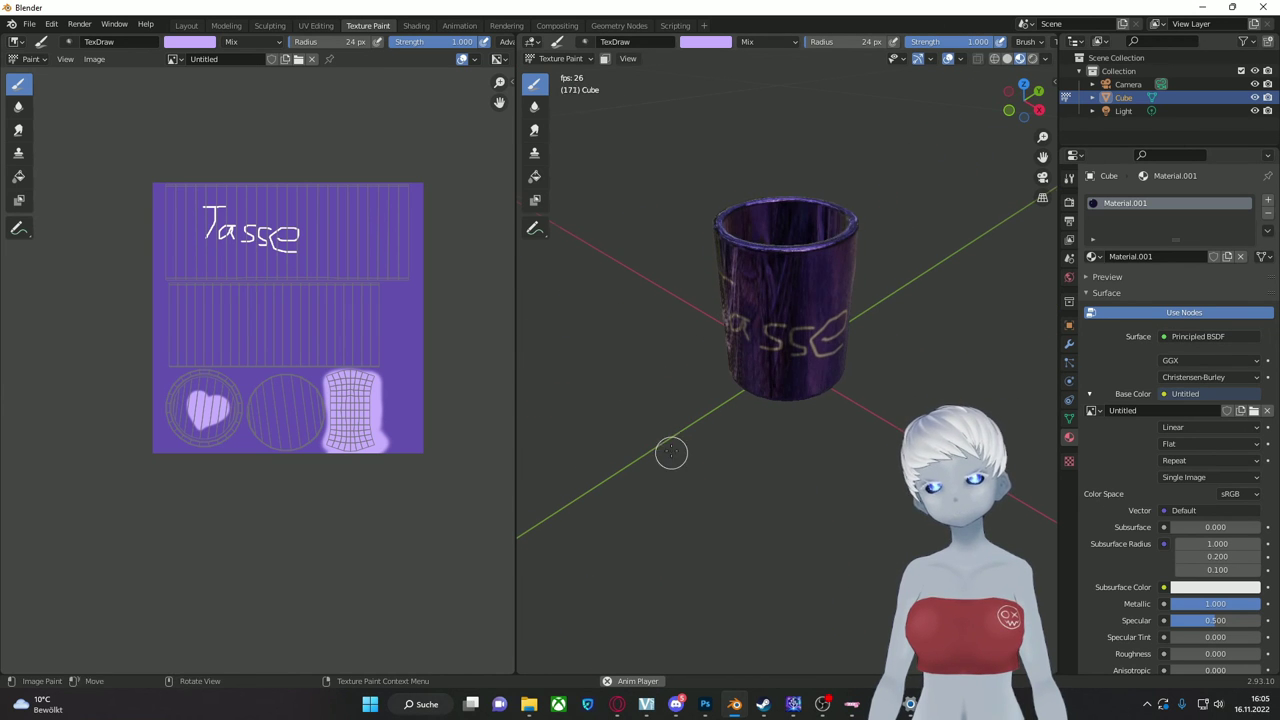
# Step: Return to the Layout workspace and stop the animation playback
pyautogui.click(63, 60)
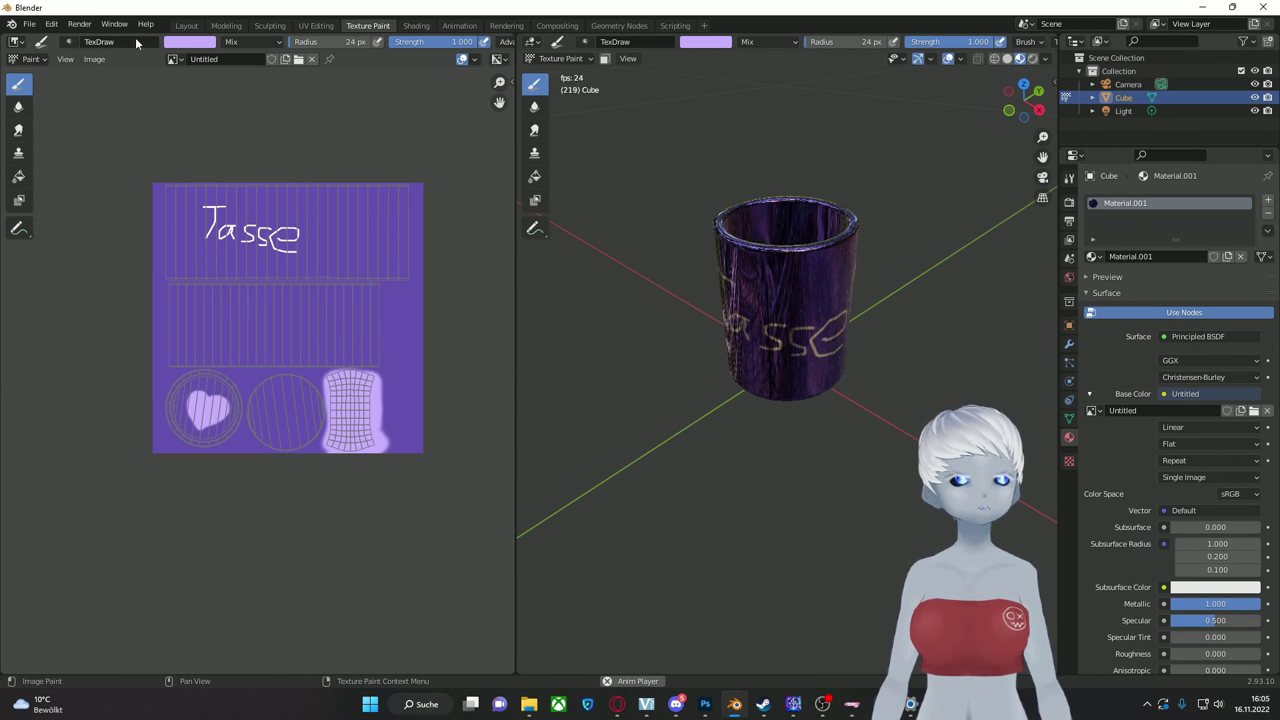
pyautogui.click(186, 25)
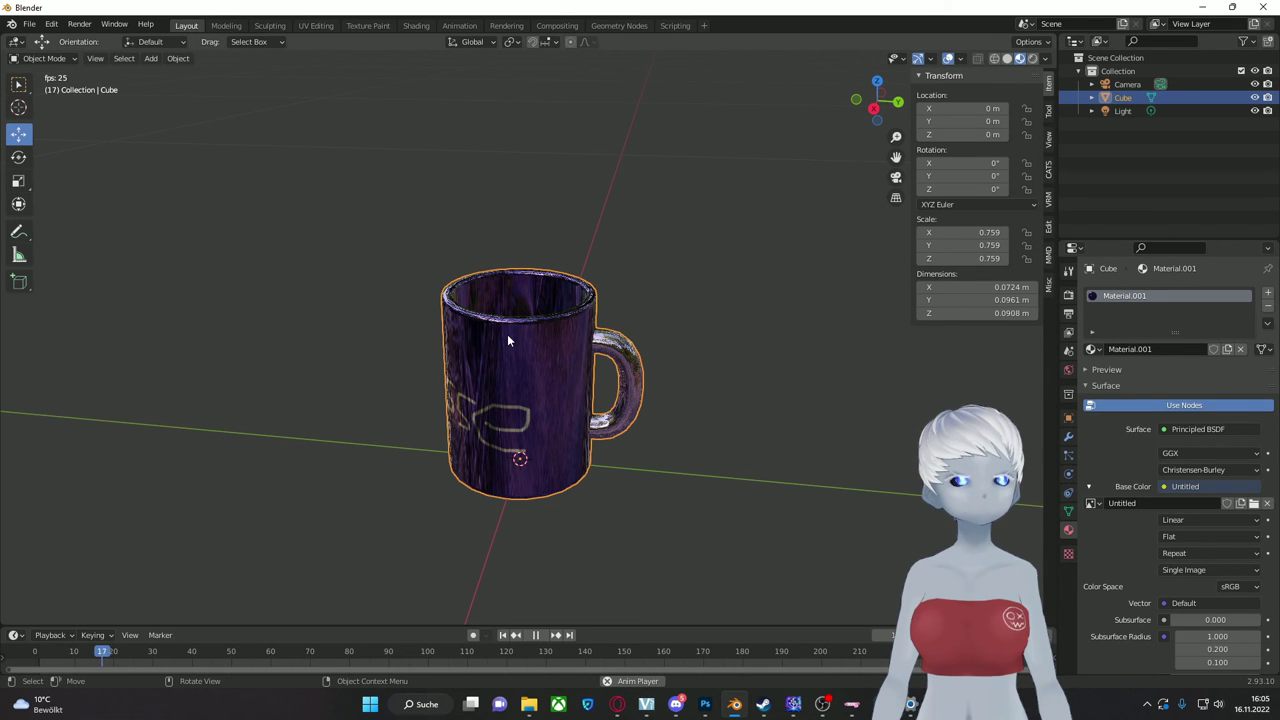
pyautogui.press('space')
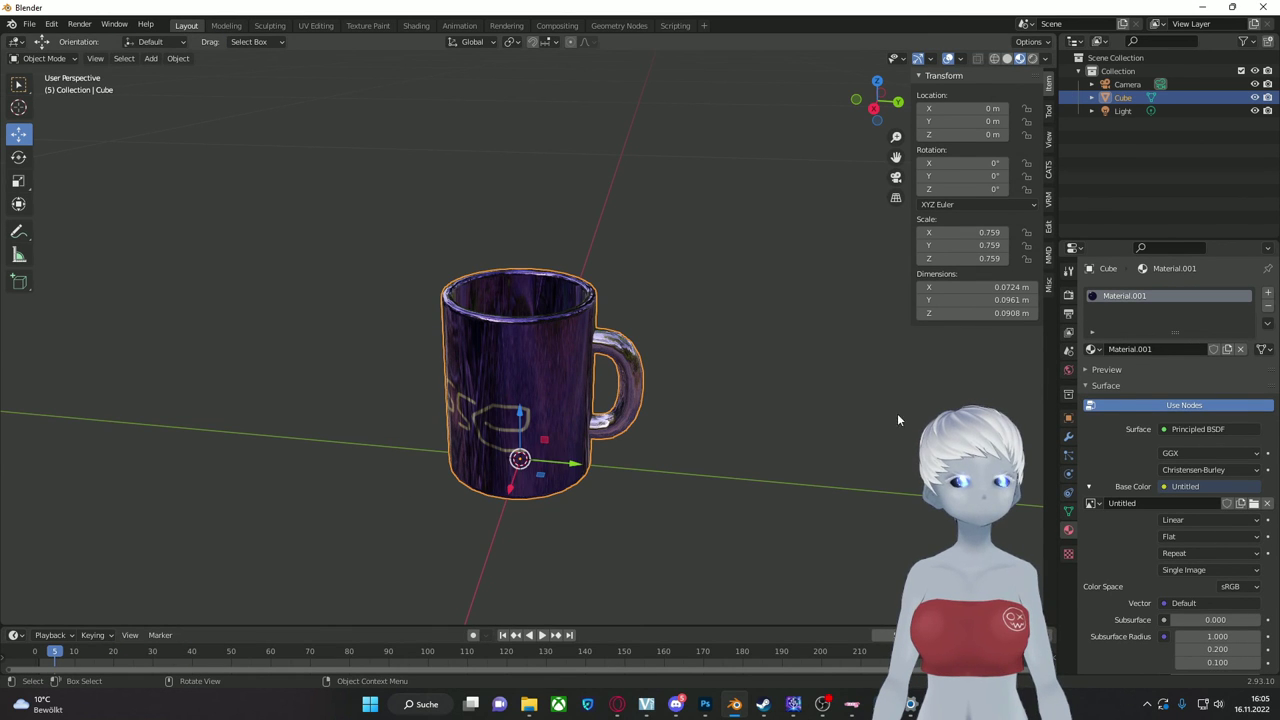
# Step: Export the metallic mug as FBX, overwriting Tasse.fbx in the Pictures folder
pyautogui.click(29, 24)
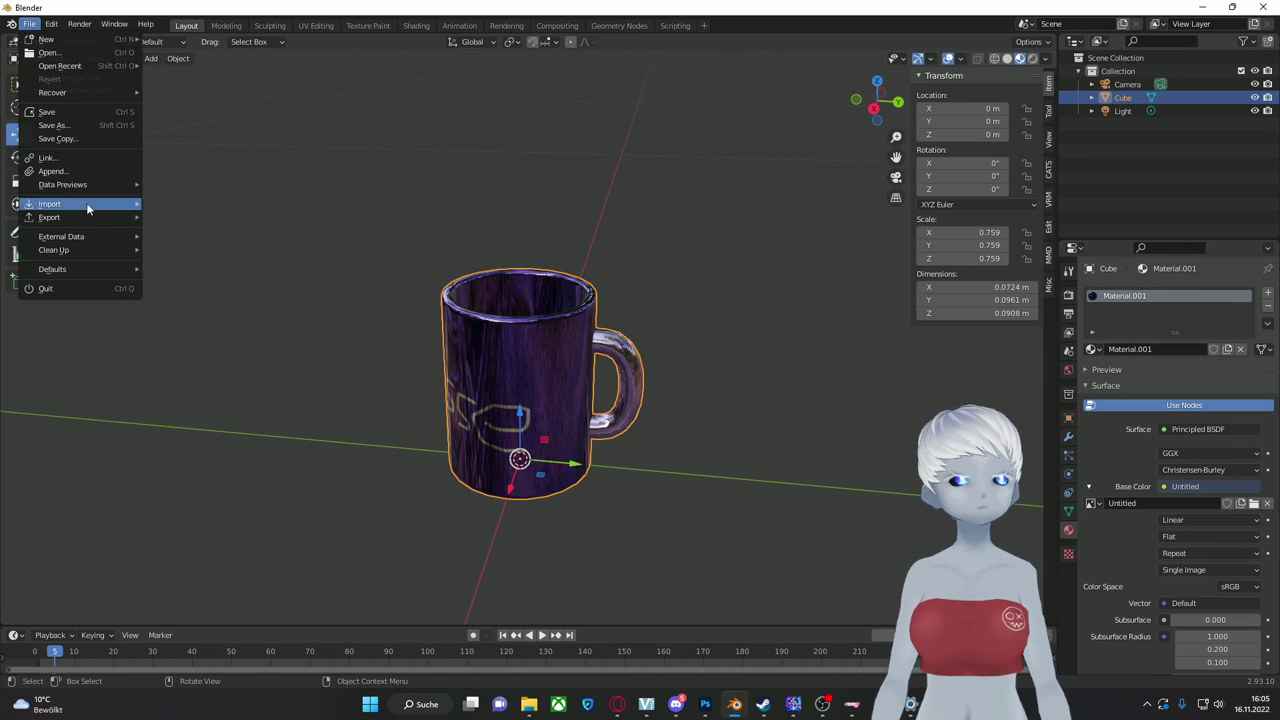
pyautogui.moveTo(86, 220)
pyautogui.click(215, 322)
pyautogui.click(544, 455)
pyautogui.click(895, 538)
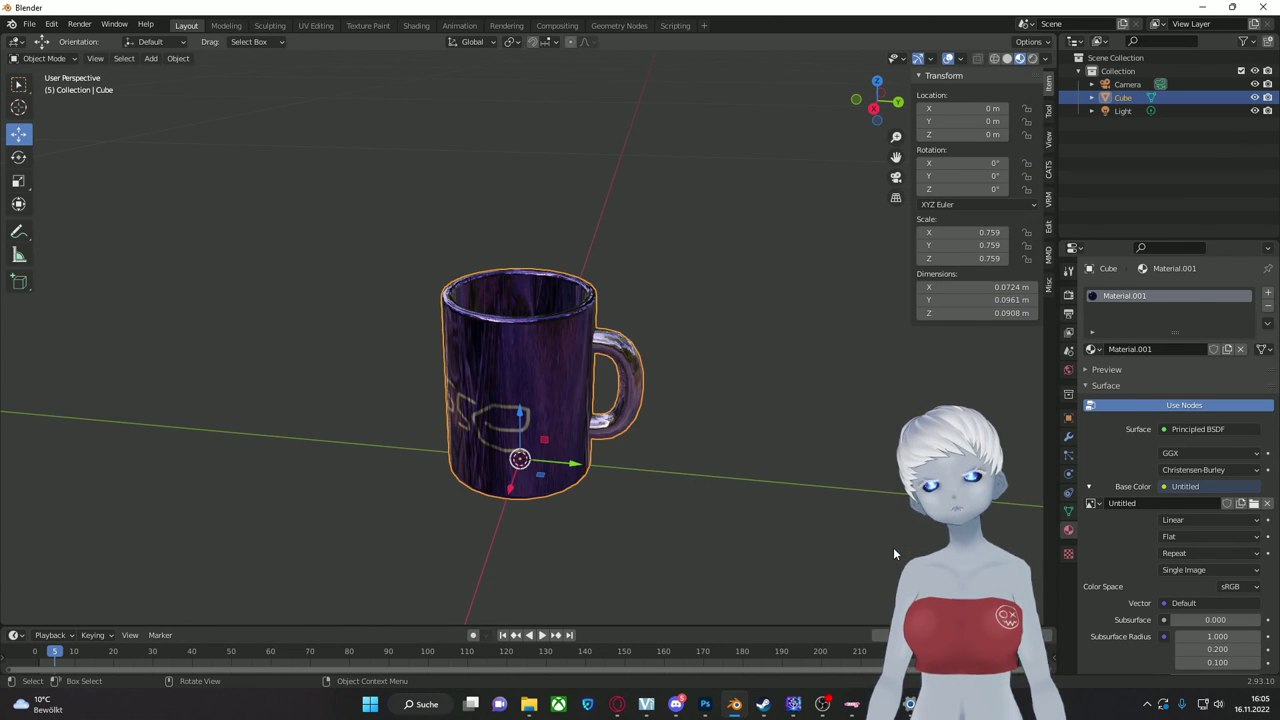
# Step: Switch to the throwing app's Model-Importer, import Tasse.fbx as a model and select the imported mug
pyautogui.moveTo(900, 705)
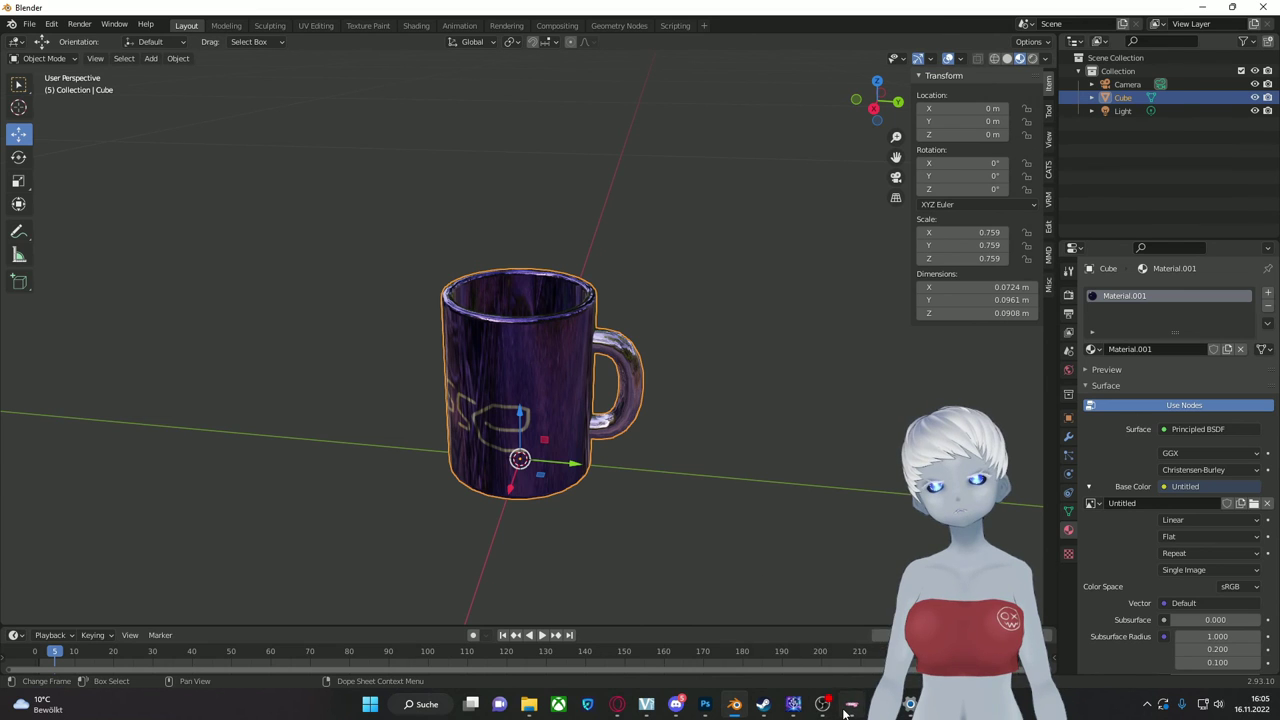
pyautogui.click(821, 705)
pyautogui.rightClick(177, 568)
pyautogui.click(243, 224)
pyautogui.click(303, 210)
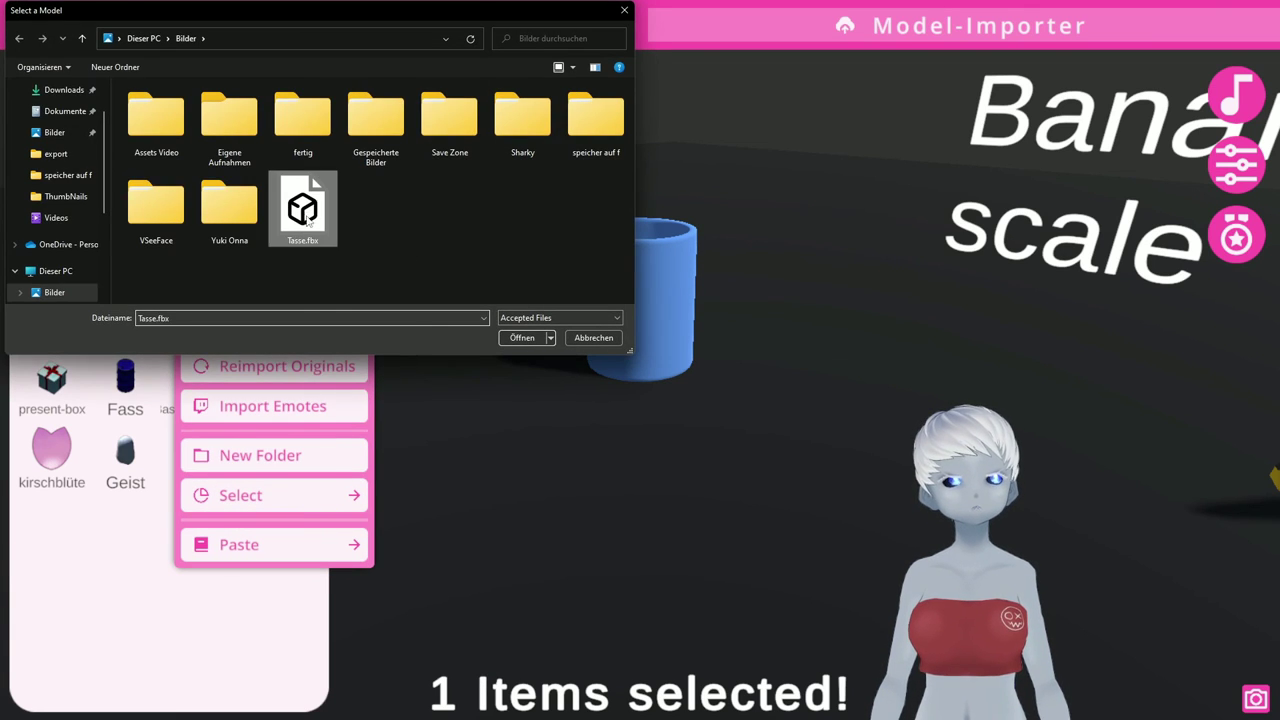
pyautogui.click(520, 338)
pyautogui.click(52, 530)
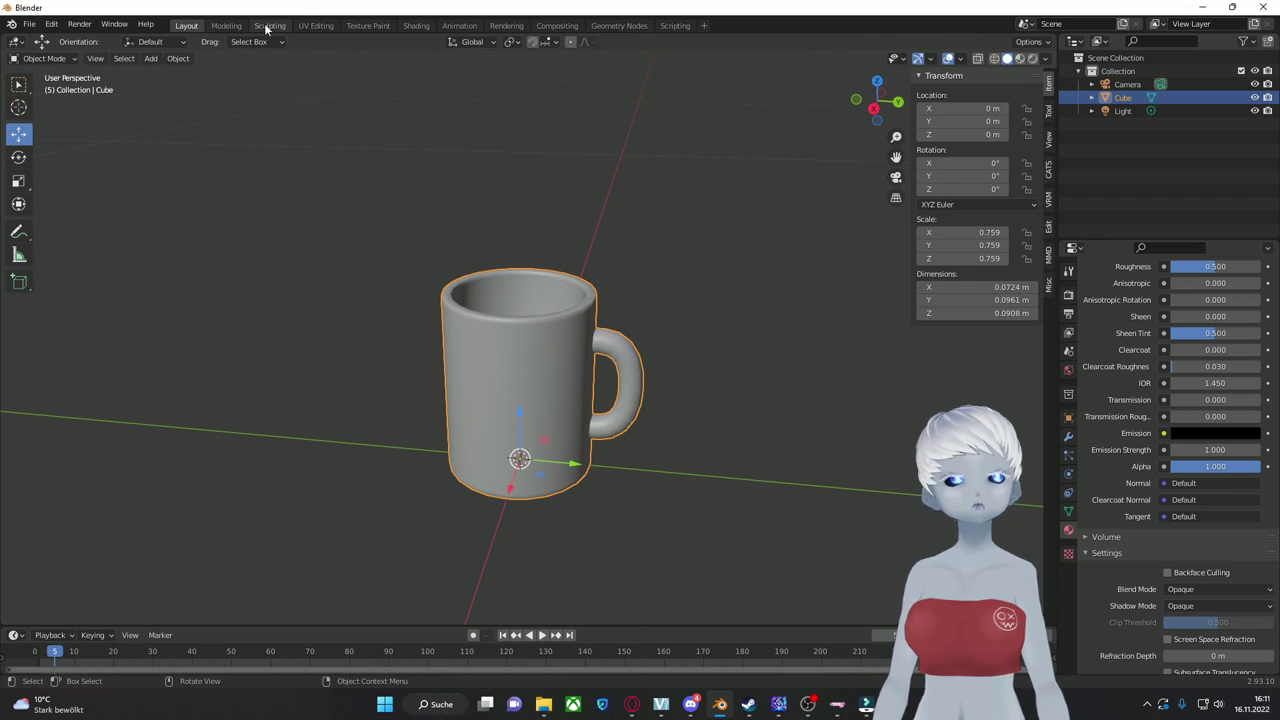
# Step: Save the painted mug texture as the JPEG tasse.jpg in Pictures and load the saved image file for the material's Base Color
pyautogui.click(368, 25)
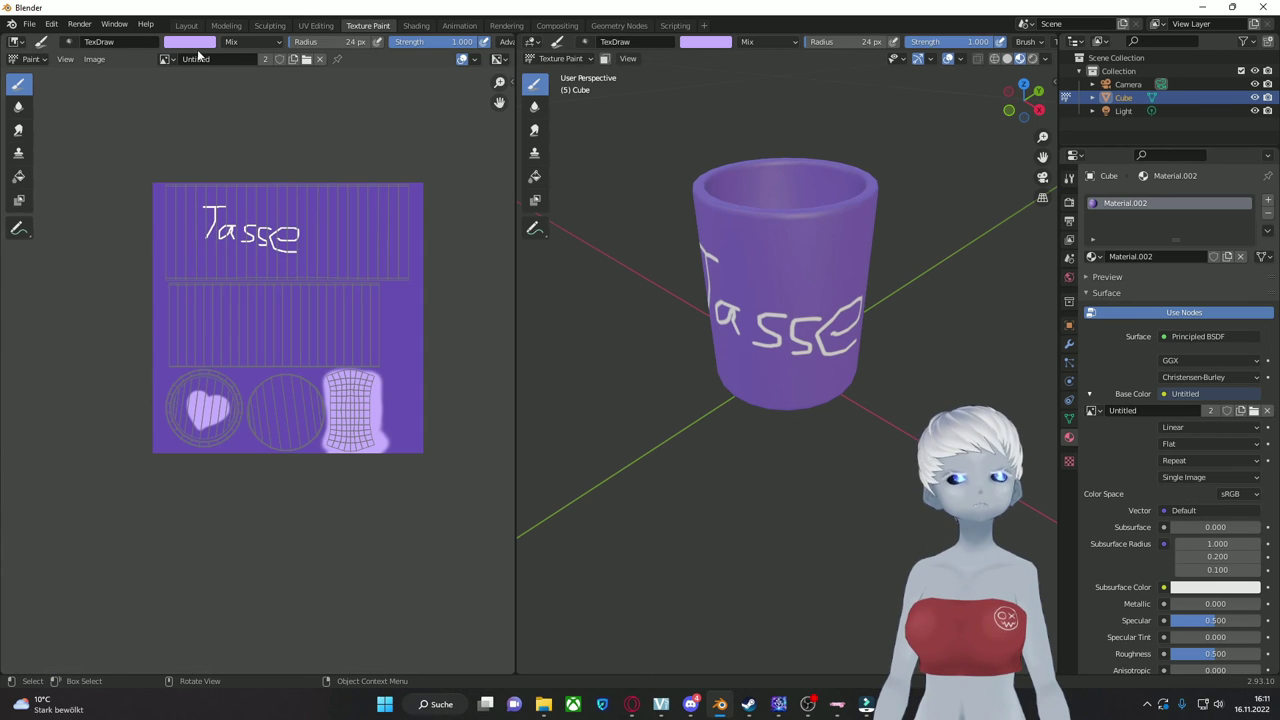
pyautogui.click(96, 59)
pyautogui.click(113, 180)
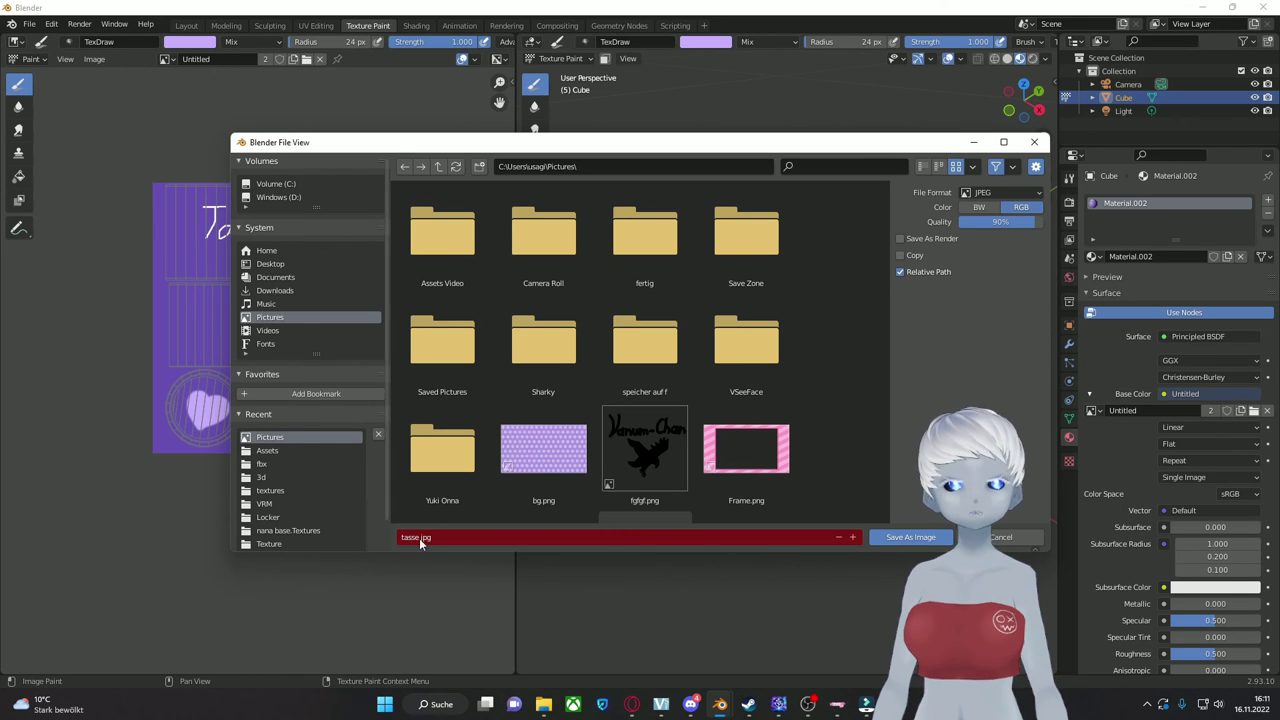
pyautogui.click(910, 537)
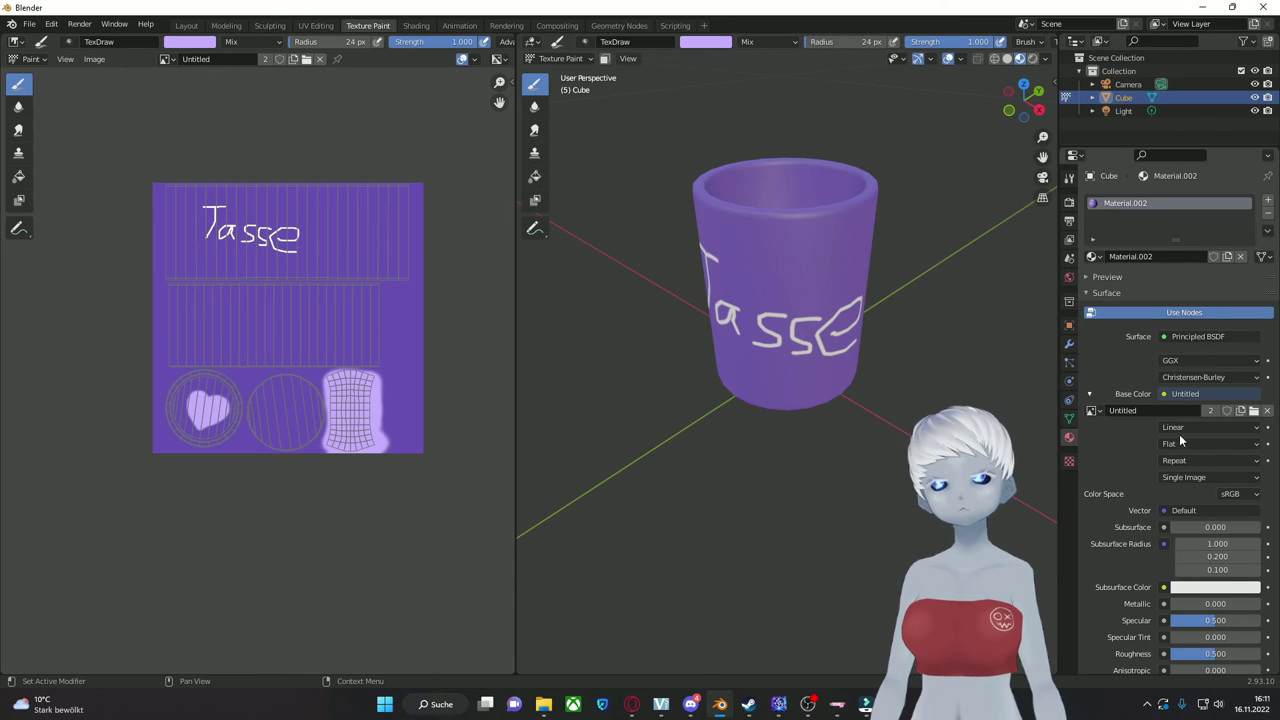
pyautogui.click(1254, 410)
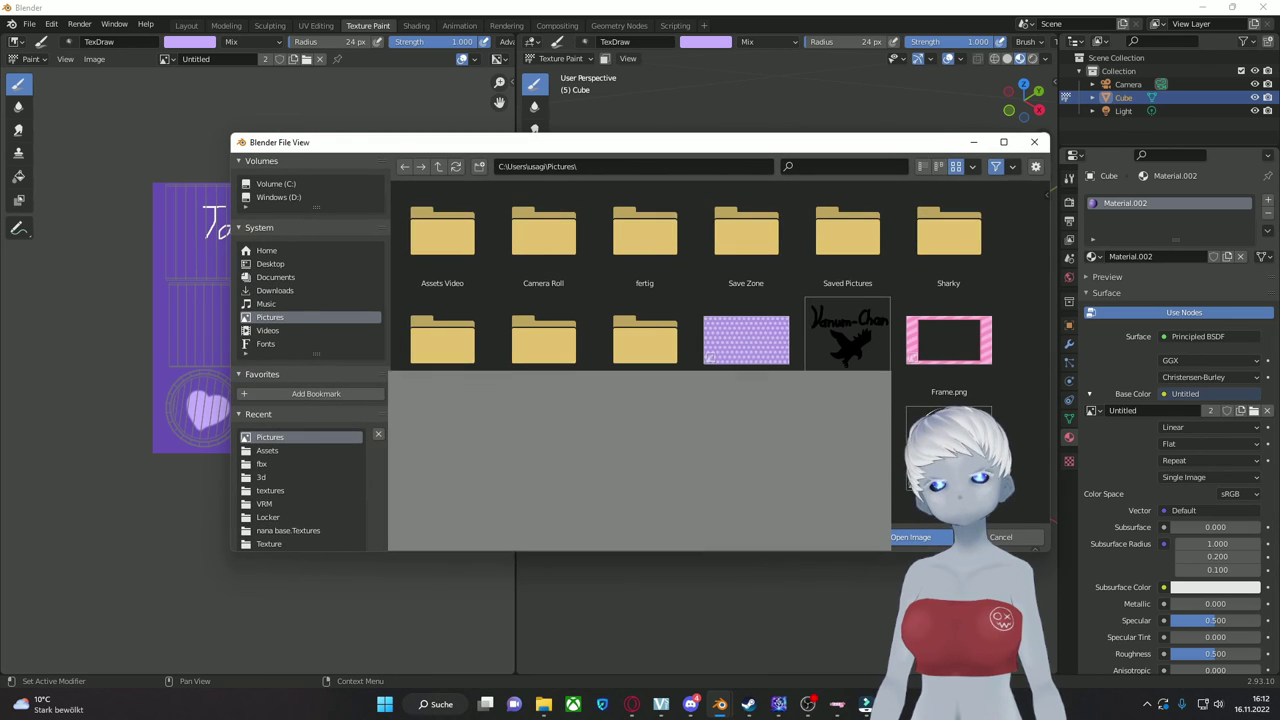
pyautogui.click(908, 538)
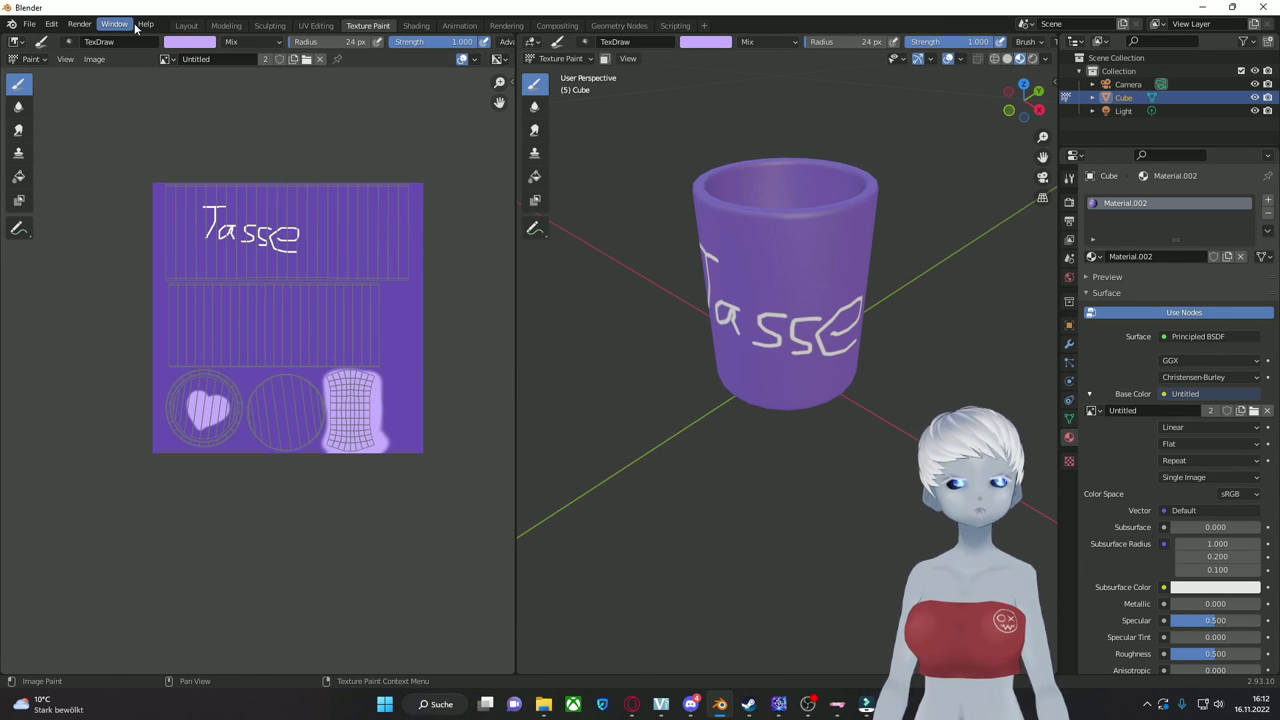
# Step: Export the retextured mug as FBX with only selected objects, overwriting the existing Tasse.fbx in Pictures
pyautogui.click(186, 25)
pyautogui.click(29, 24)
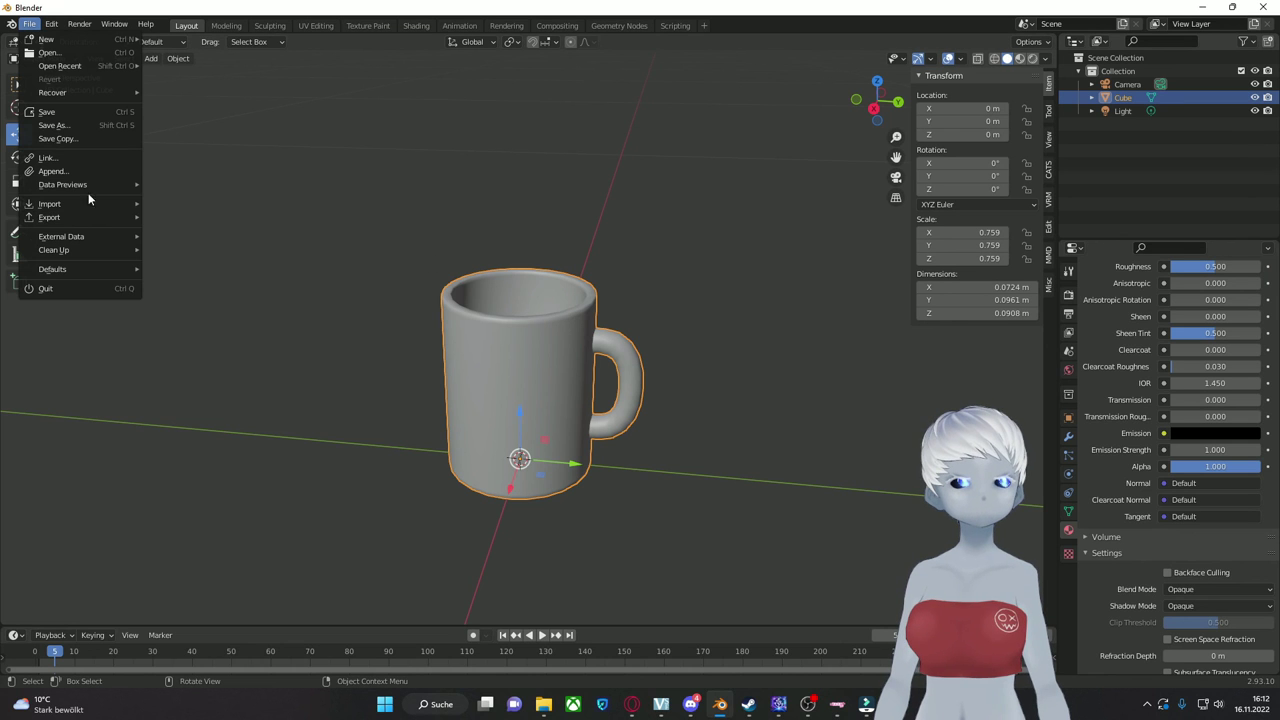
pyautogui.moveTo(92, 219)
pyautogui.click(219, 324)
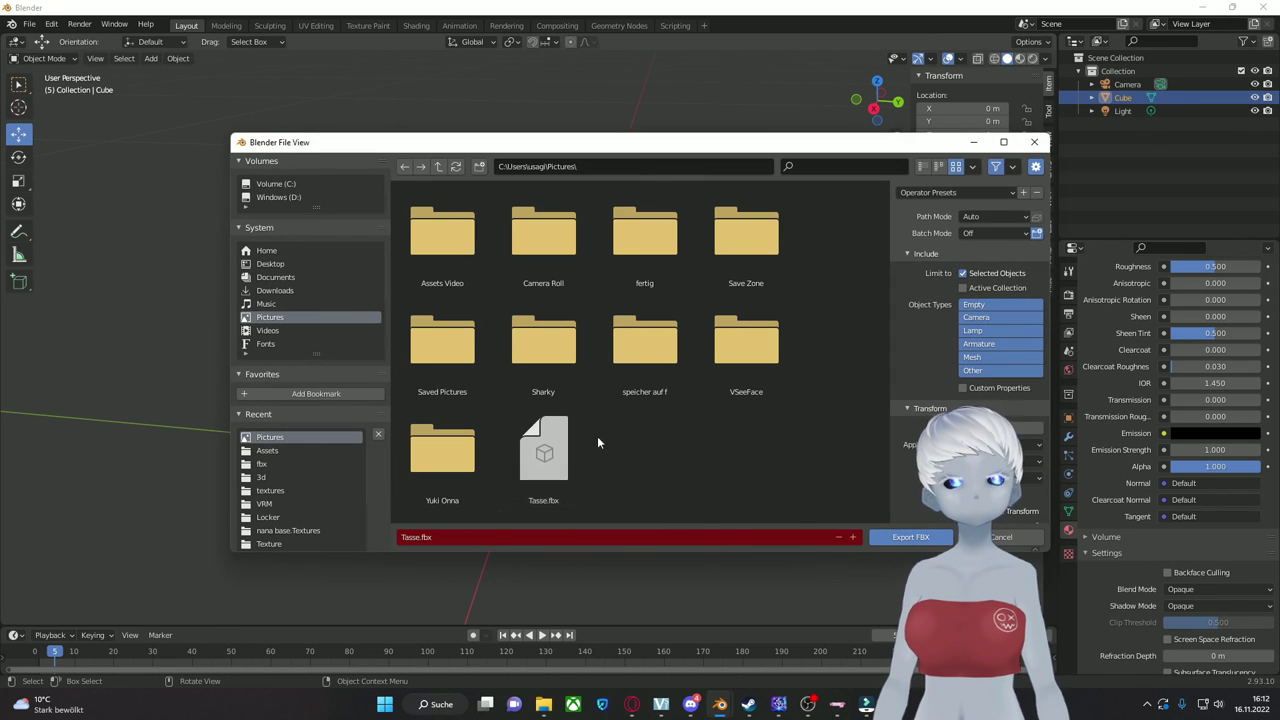
pyautogui.click(908, 537)
# Step: Switch to the Model-Importer, import the re-exported Tasse.fbx and select the new mug item
pyautogui.moveTo(780, 706)
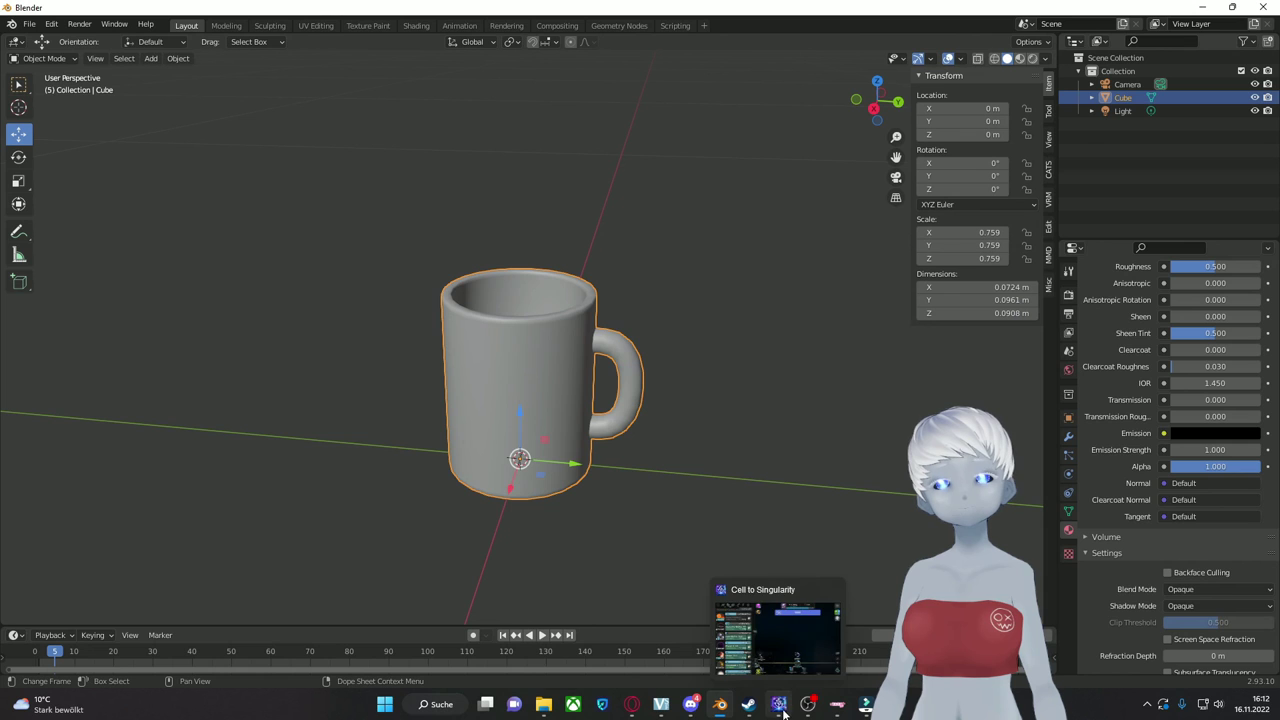
pyautogui.click(838, 706)
pyautogui.rightClick(97, 188)
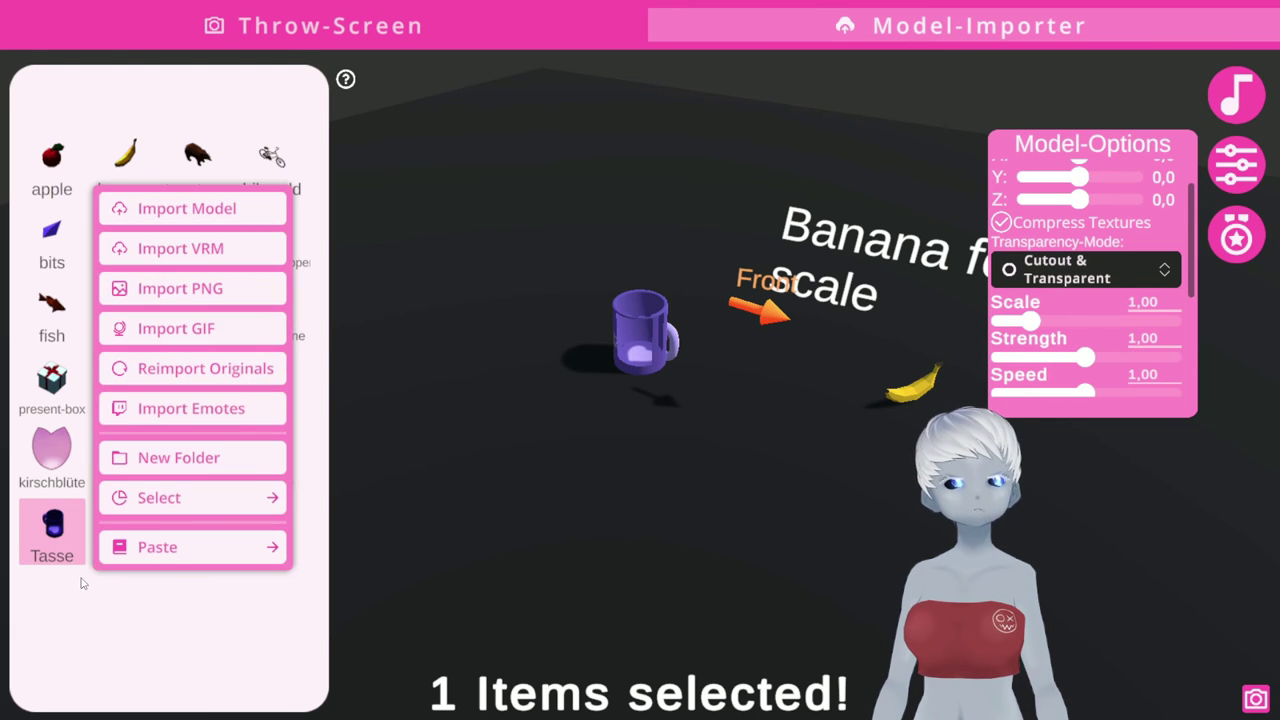
pyautogui.click(155, 208)
pyautogui.click(300, 205)
pyautogui.click(524, 336)
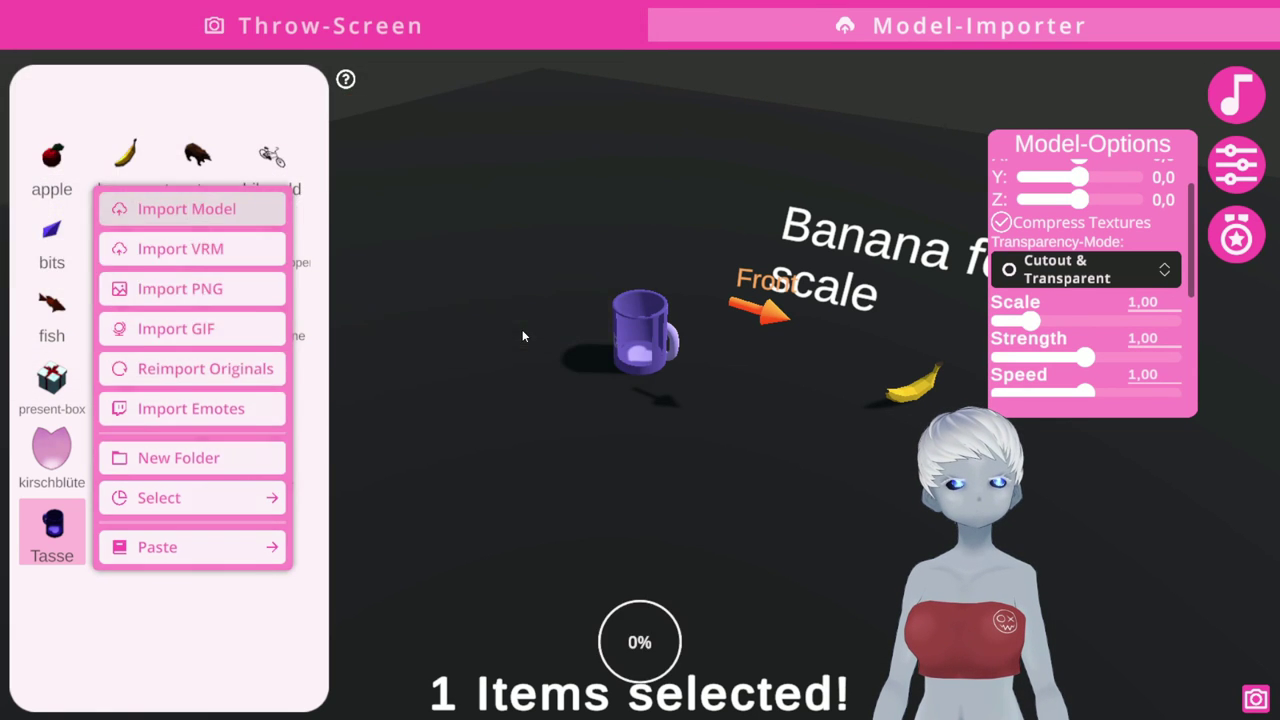
pyautogui.click(125, 530)
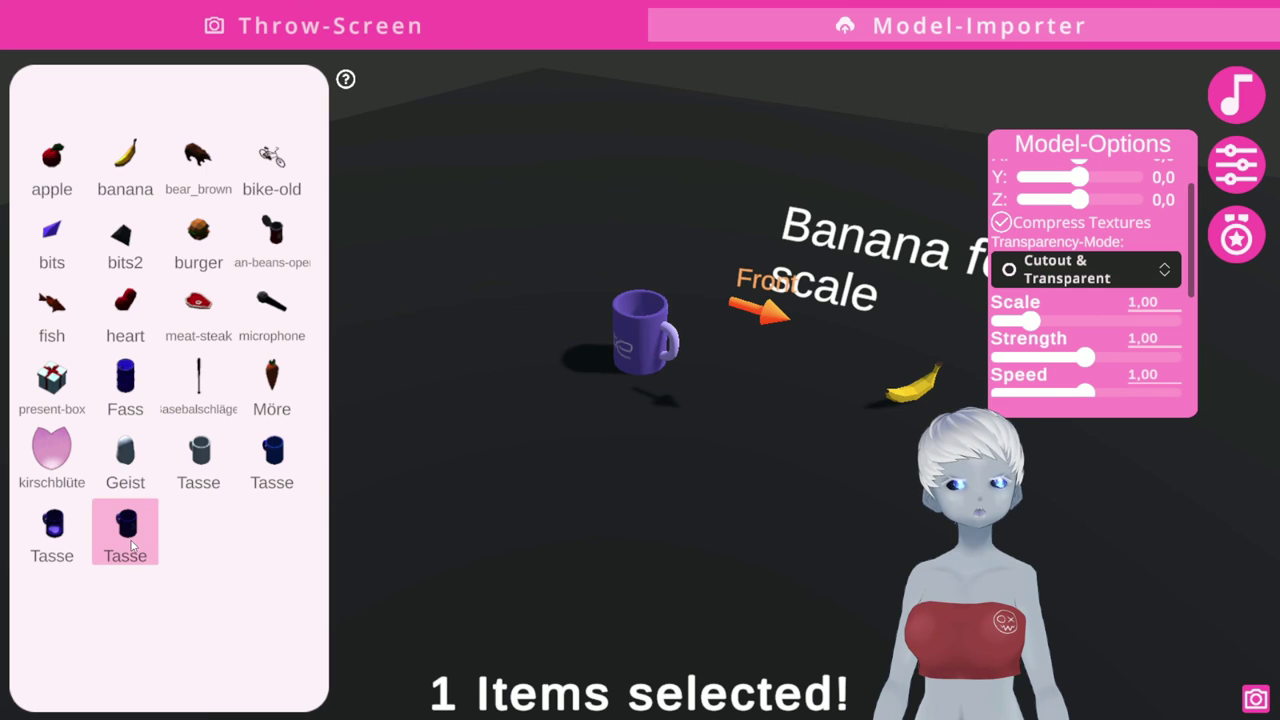
# Step: Compare the walls and bottoms of the two painted Tasse items in the preview, also viewing the Fass barrel
pyautogui.click(52, 530)
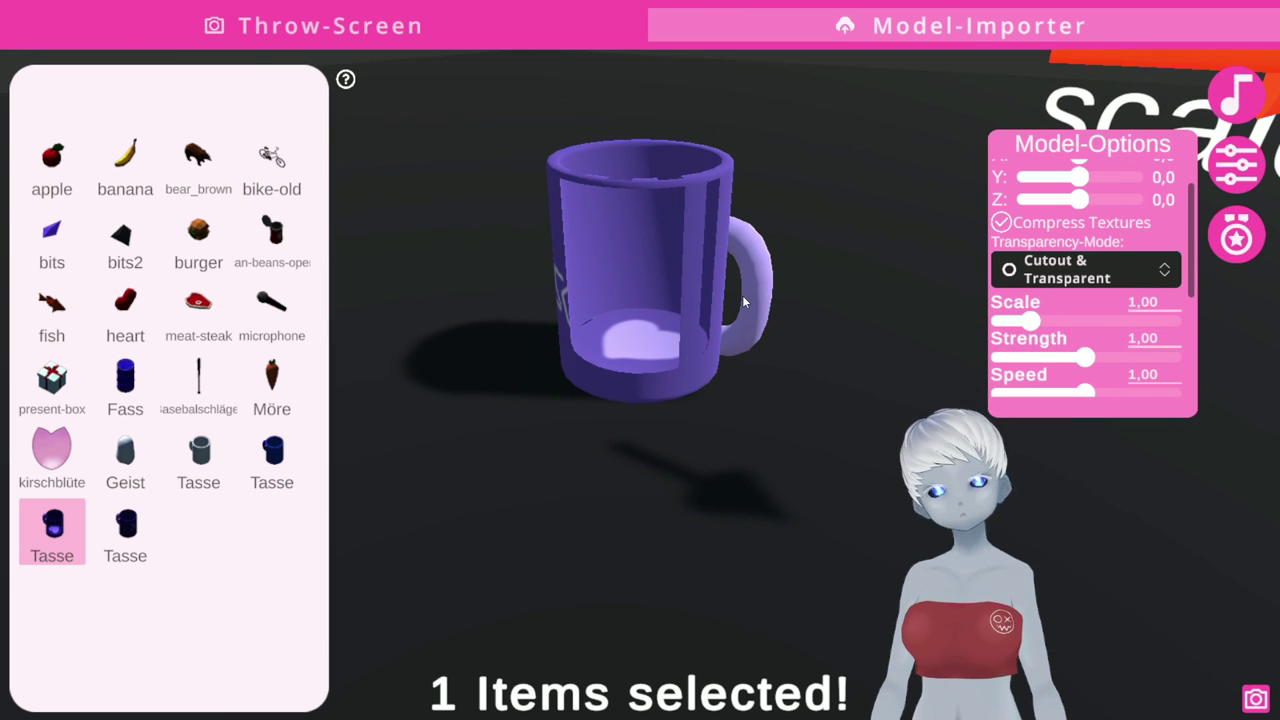
pyautogui.click(143, 384)
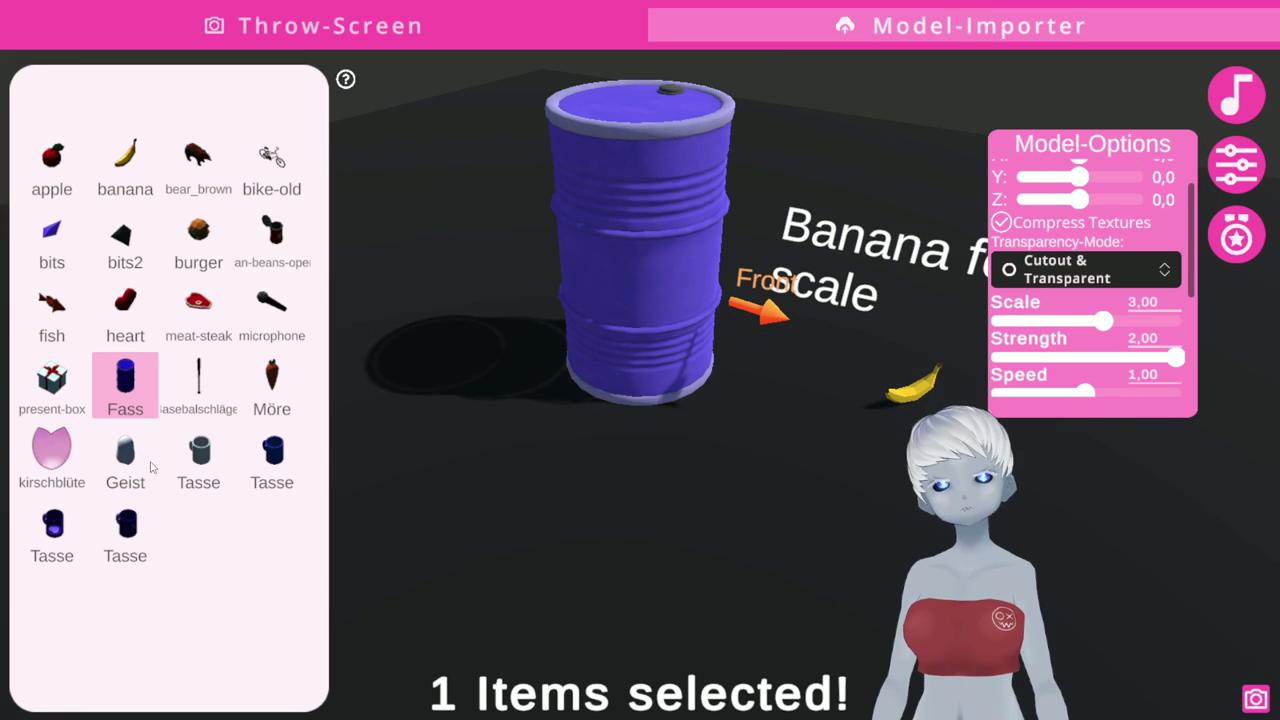
pyautogui.click(30, 522)
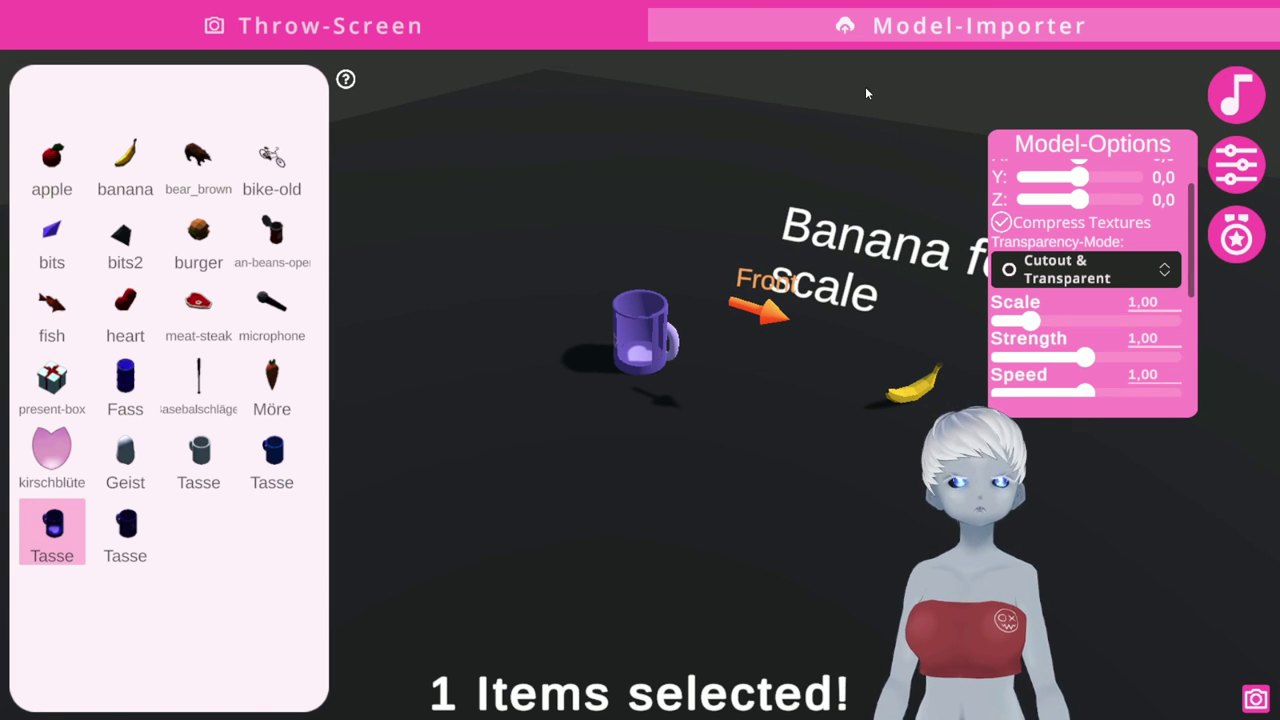
pyautogui.click(116, 535)
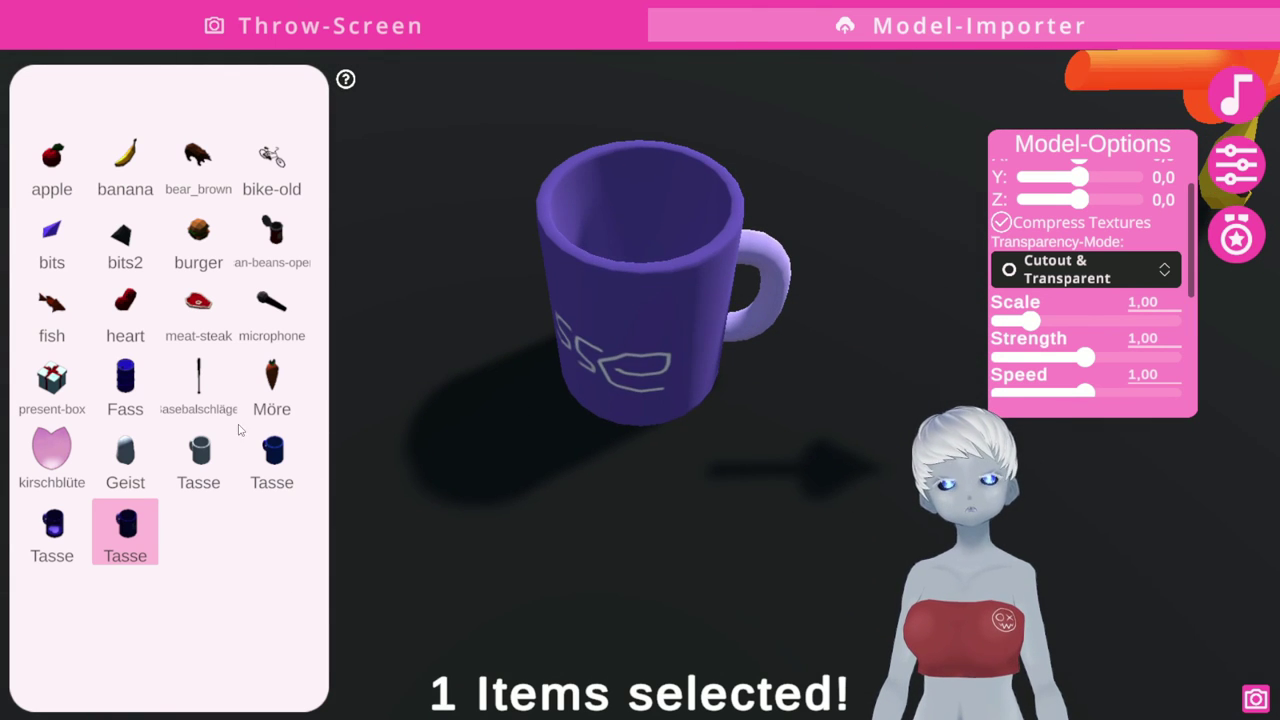
# Step: Delete the earlier painted Tasse item with the see-through wall, try to delete the grey Tasse, and select the remaining painted mug
pyautogui.rightClick(70, 540)
pyautogui.click(110, 497)
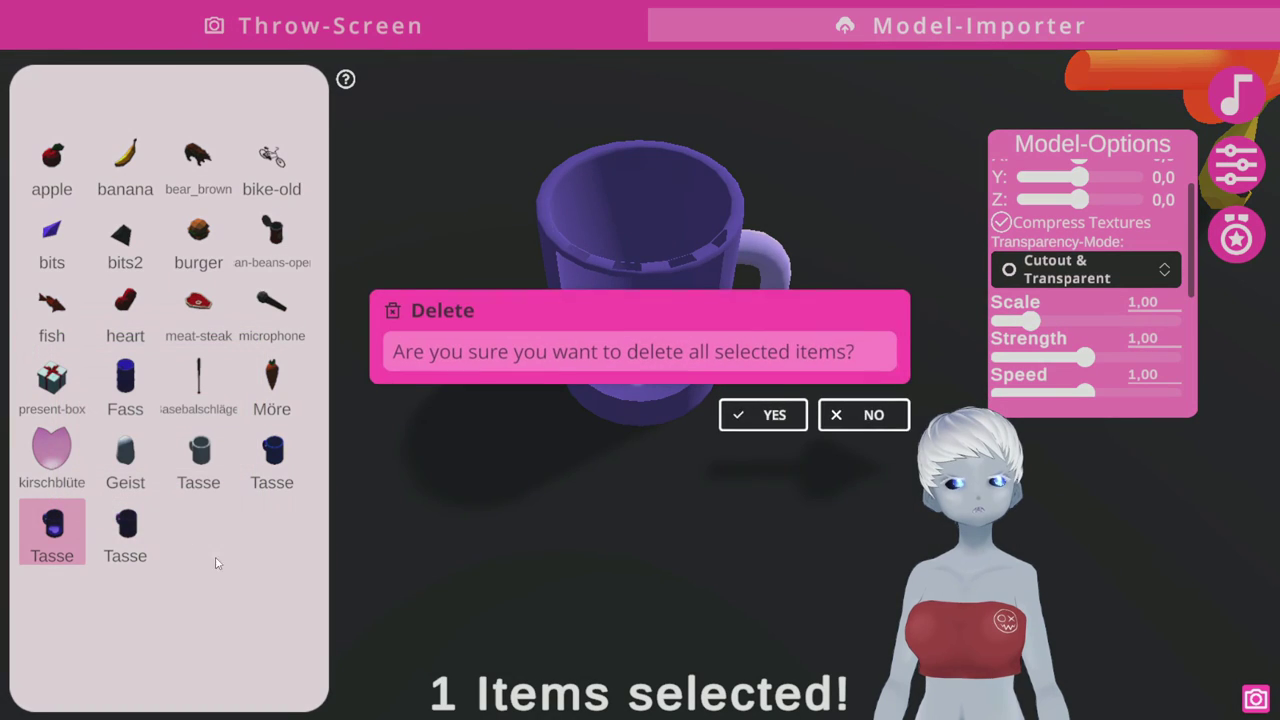
pyautogui.click(778, 412)
pyautogui.rightClick(195, 458)
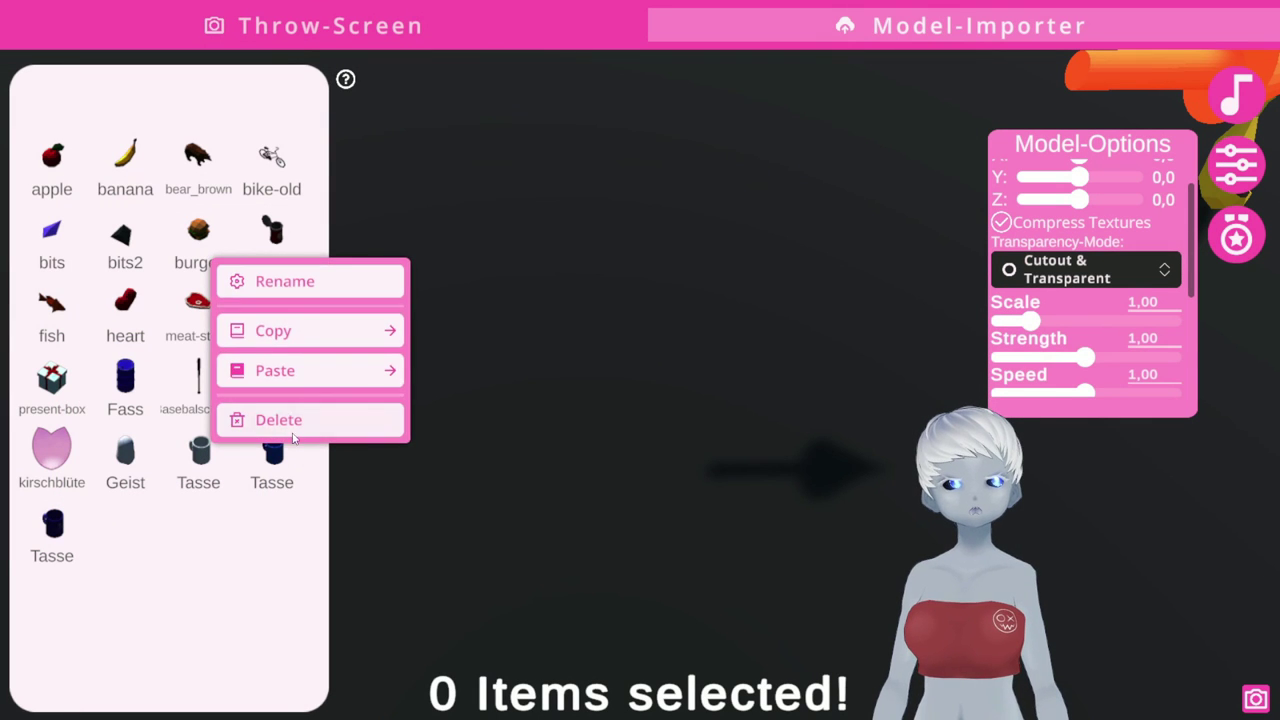
pyautogui.click(300, 428)
pyautogui.click(760, 414)
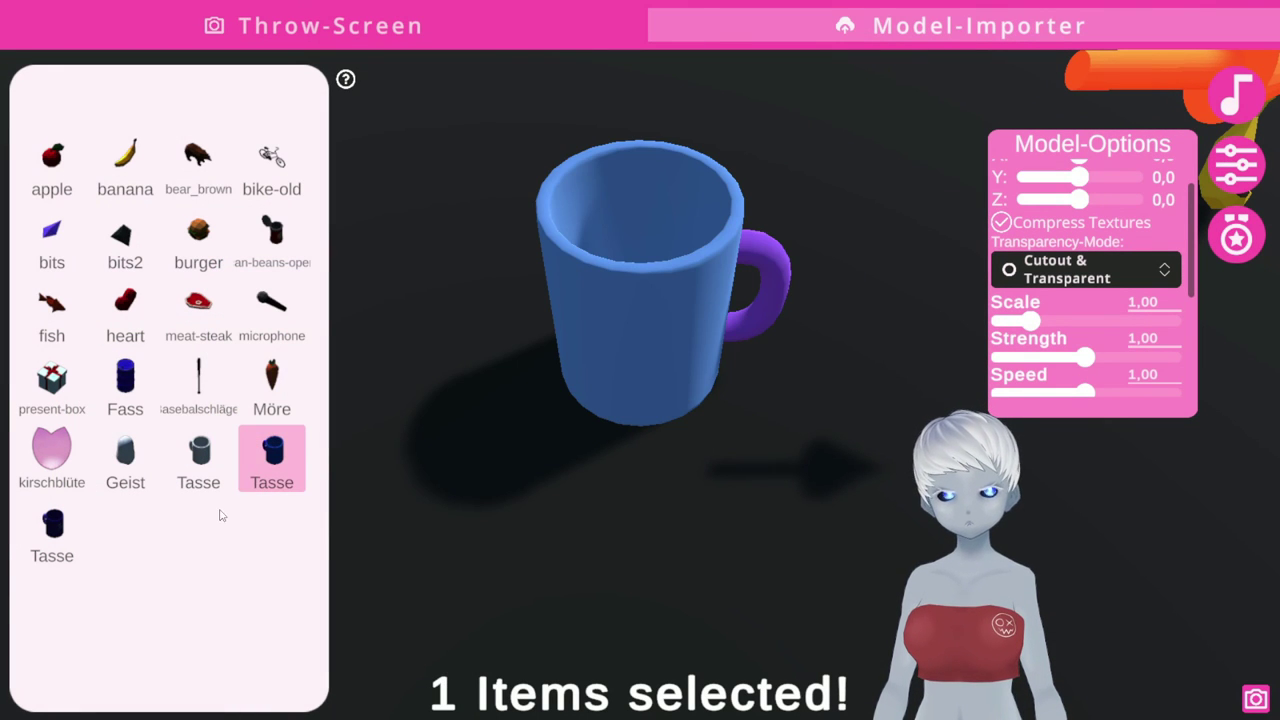
pyautogui.click(38, 546)
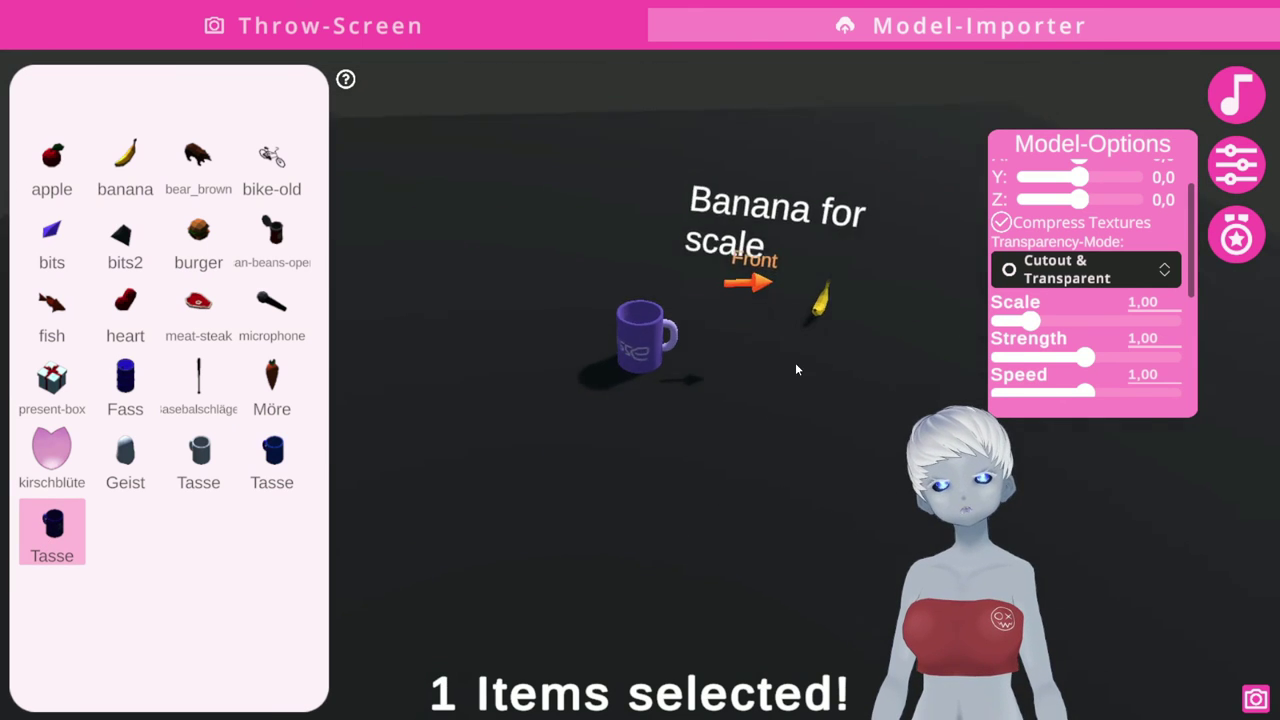
# Step: Collapse the blue mug's Advanced options and set Scale to 1,06, Strength to 1,33, Speed to 1,51 and Rotation-Speed to 7,23
pyautogui.click(271, 458)
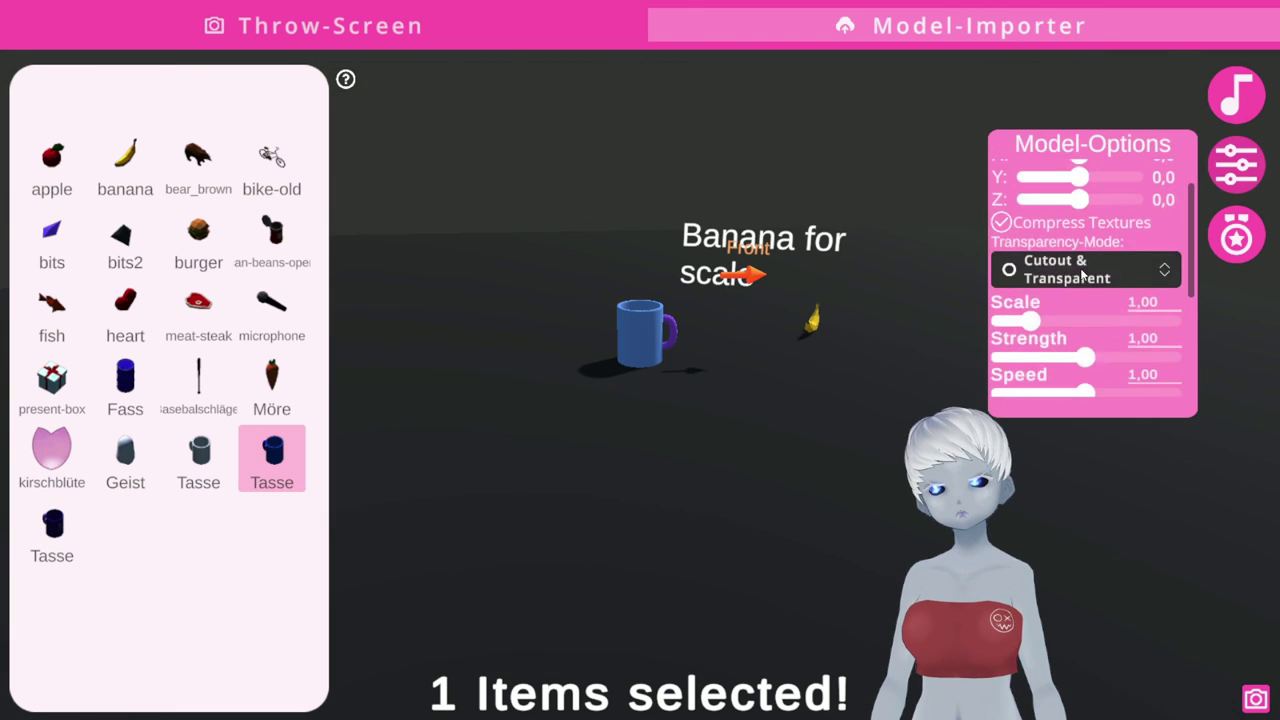
pyautogui.scroll(1, 1073, 249)
pyautogui.click(1160, 174)
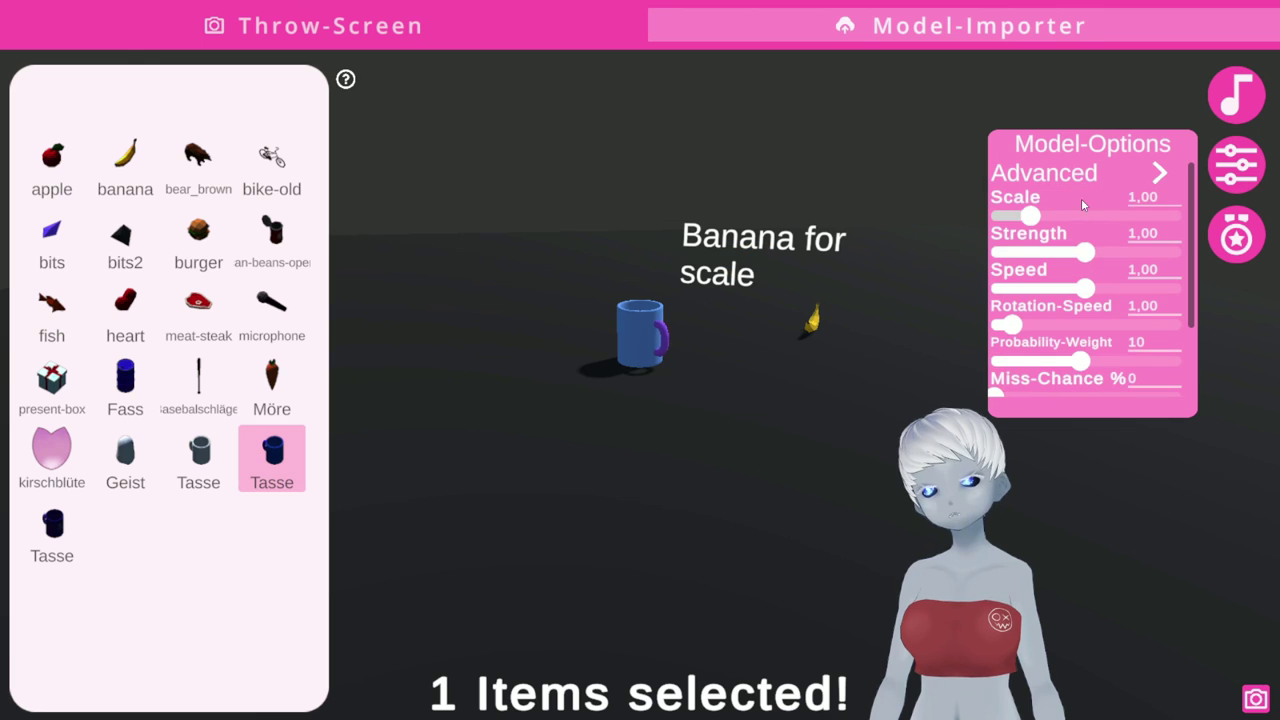
pyautogui.moveTo(1035, 215)
pyautogui.mouseDown()
pyautogui.moveTo(1057, 215)
pyautogui.moveTo(1006, 215)
pyautogui.moveTo(1046, 215)
pyautogui.moveTo(1030, 215)
pyautogui.mouseUp()
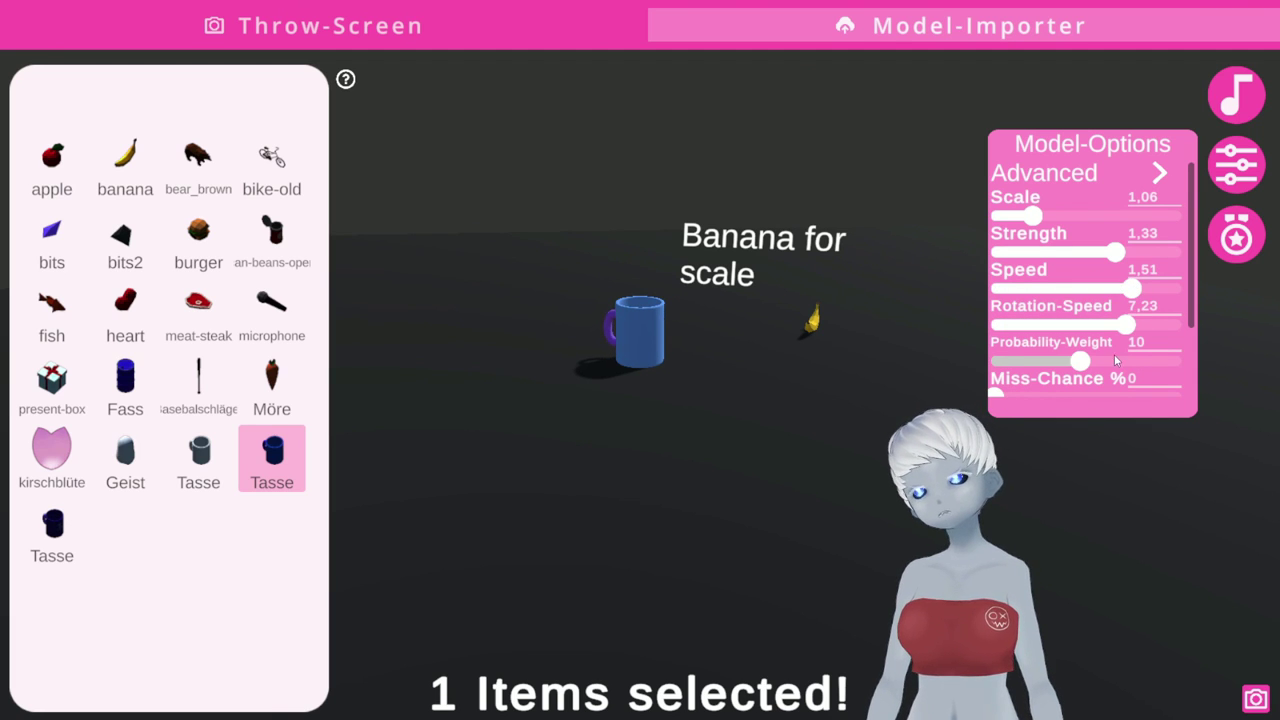
pyautogui.scroll(-3, 1118, 312)
pyautogui.scroll(3, 1100, 285)
pyautogui.scroll(-2, 1083, 257)
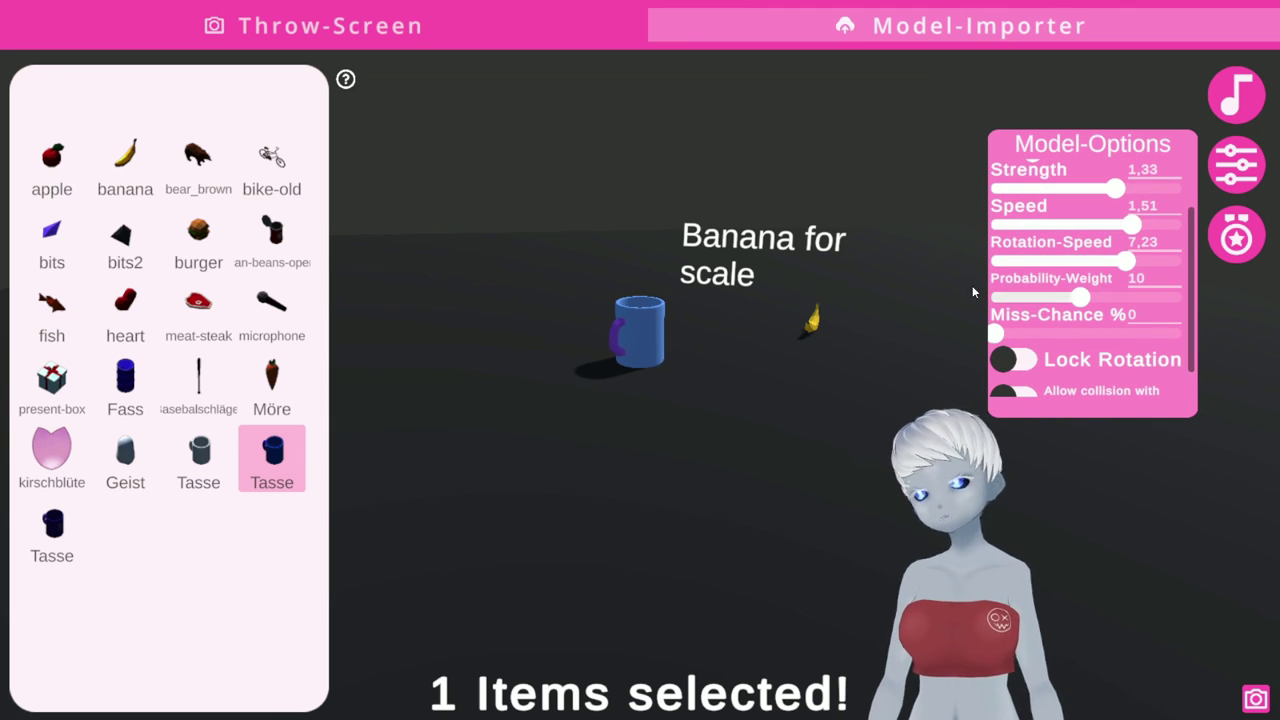
# Step: Open the sound list for the painted mug, preview the creepy ghost scream sound and select Default Bonk
pyautogui.click(60, 535)
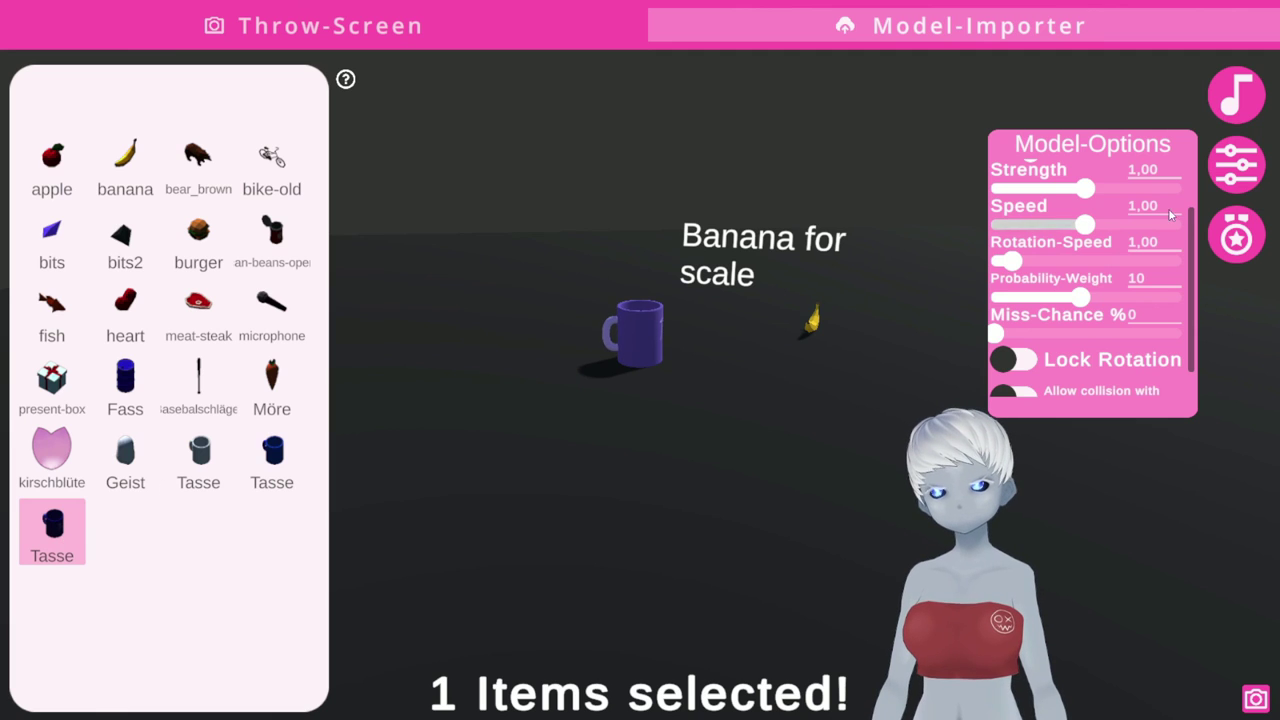
pyautogui.click(1237, 95)
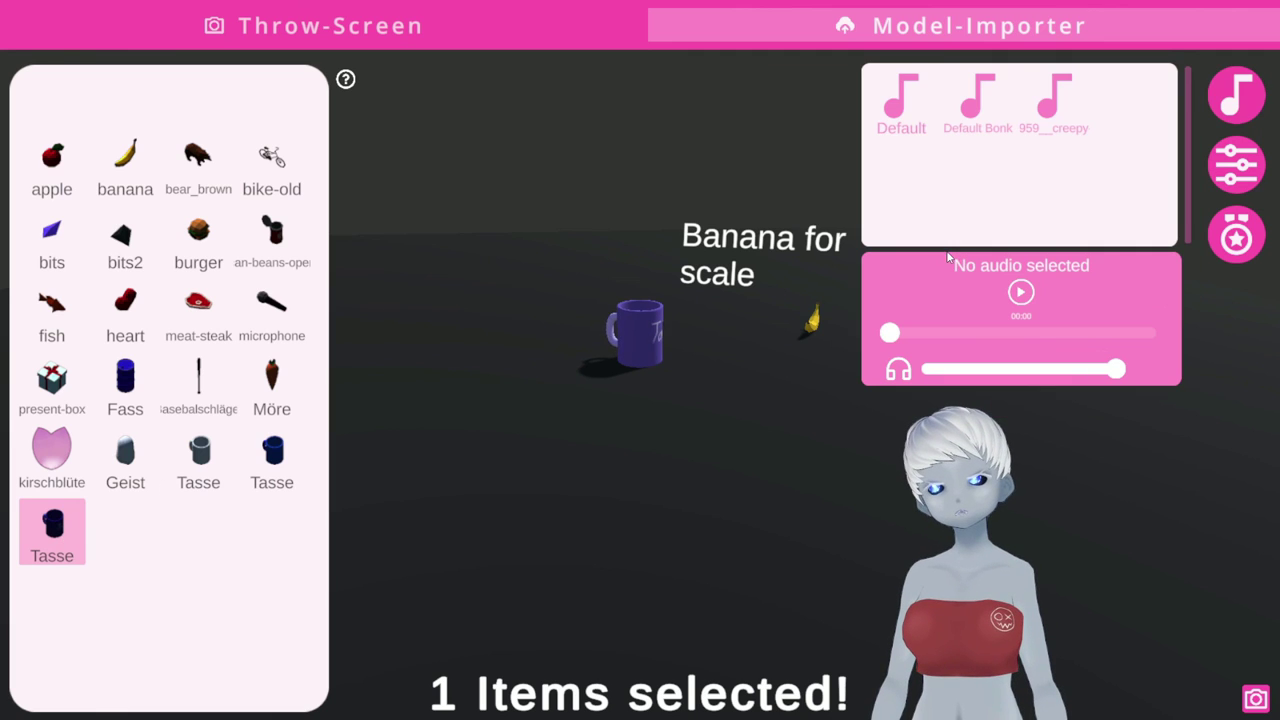
pyautogui.click(1053, 109)
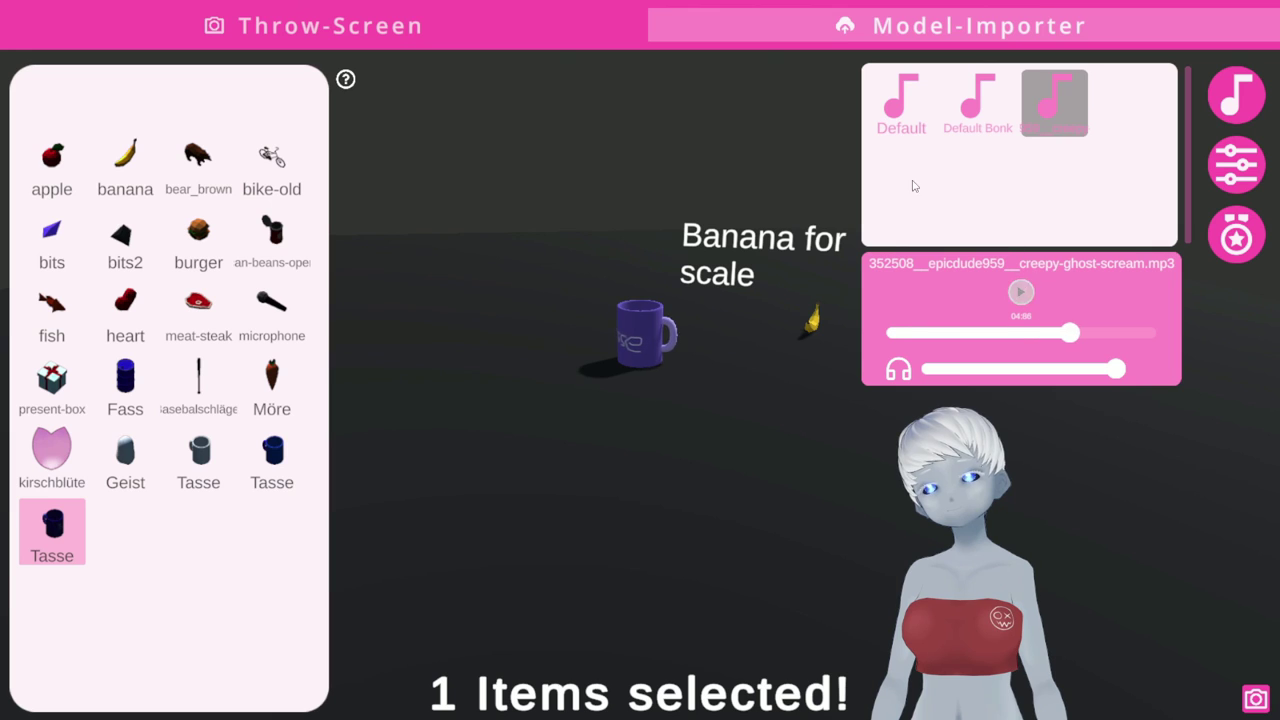
pyautogui.click(985, 121)
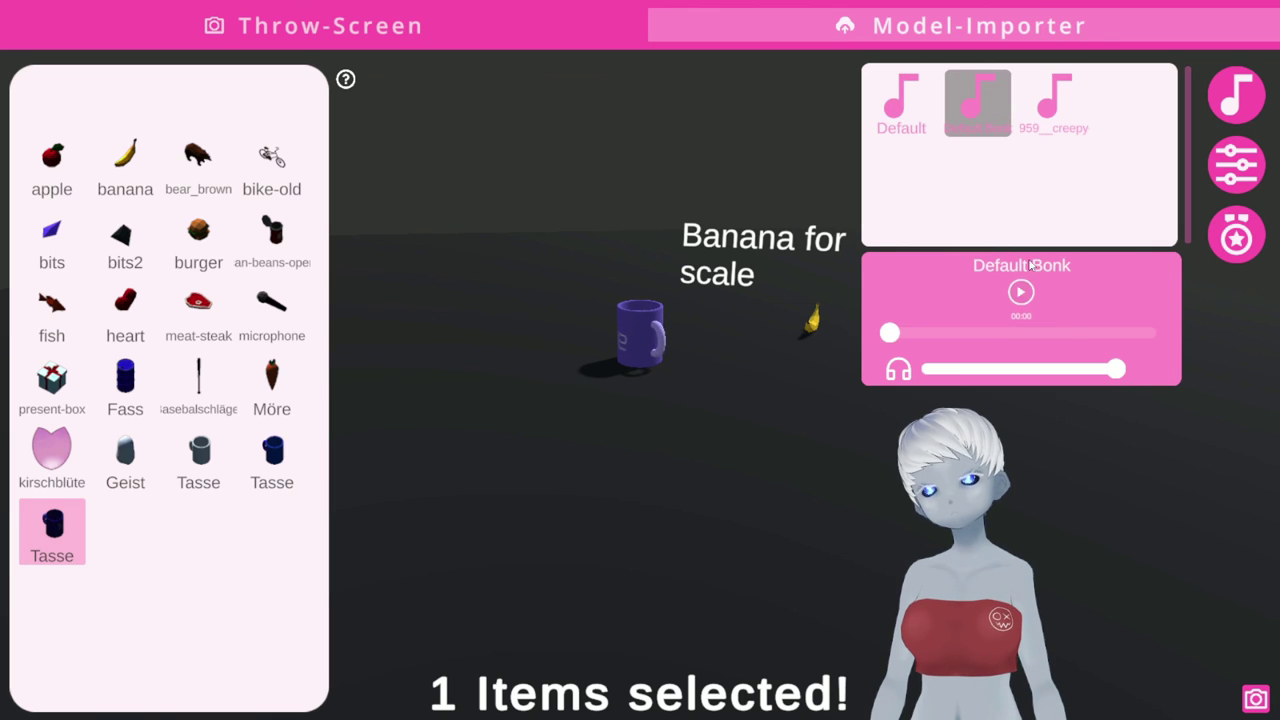